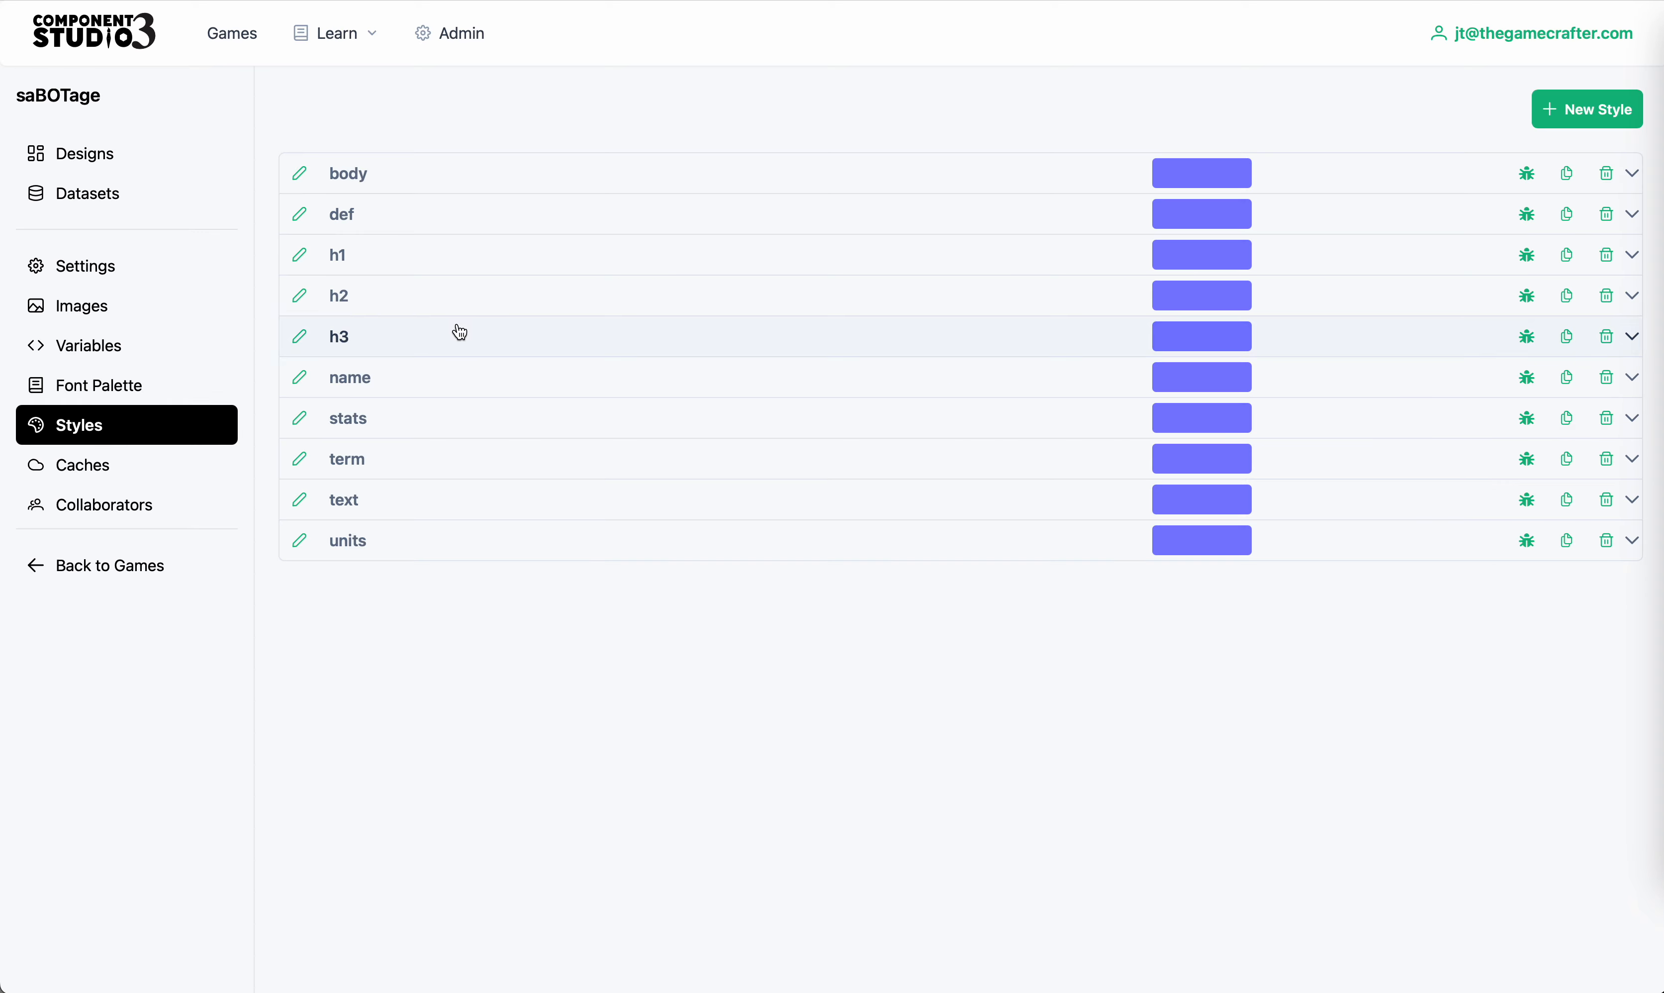
# Expand the def style and review its sizing and appearance settings, including font size and font name, and collapse it
pyautogui.click(362, 222)
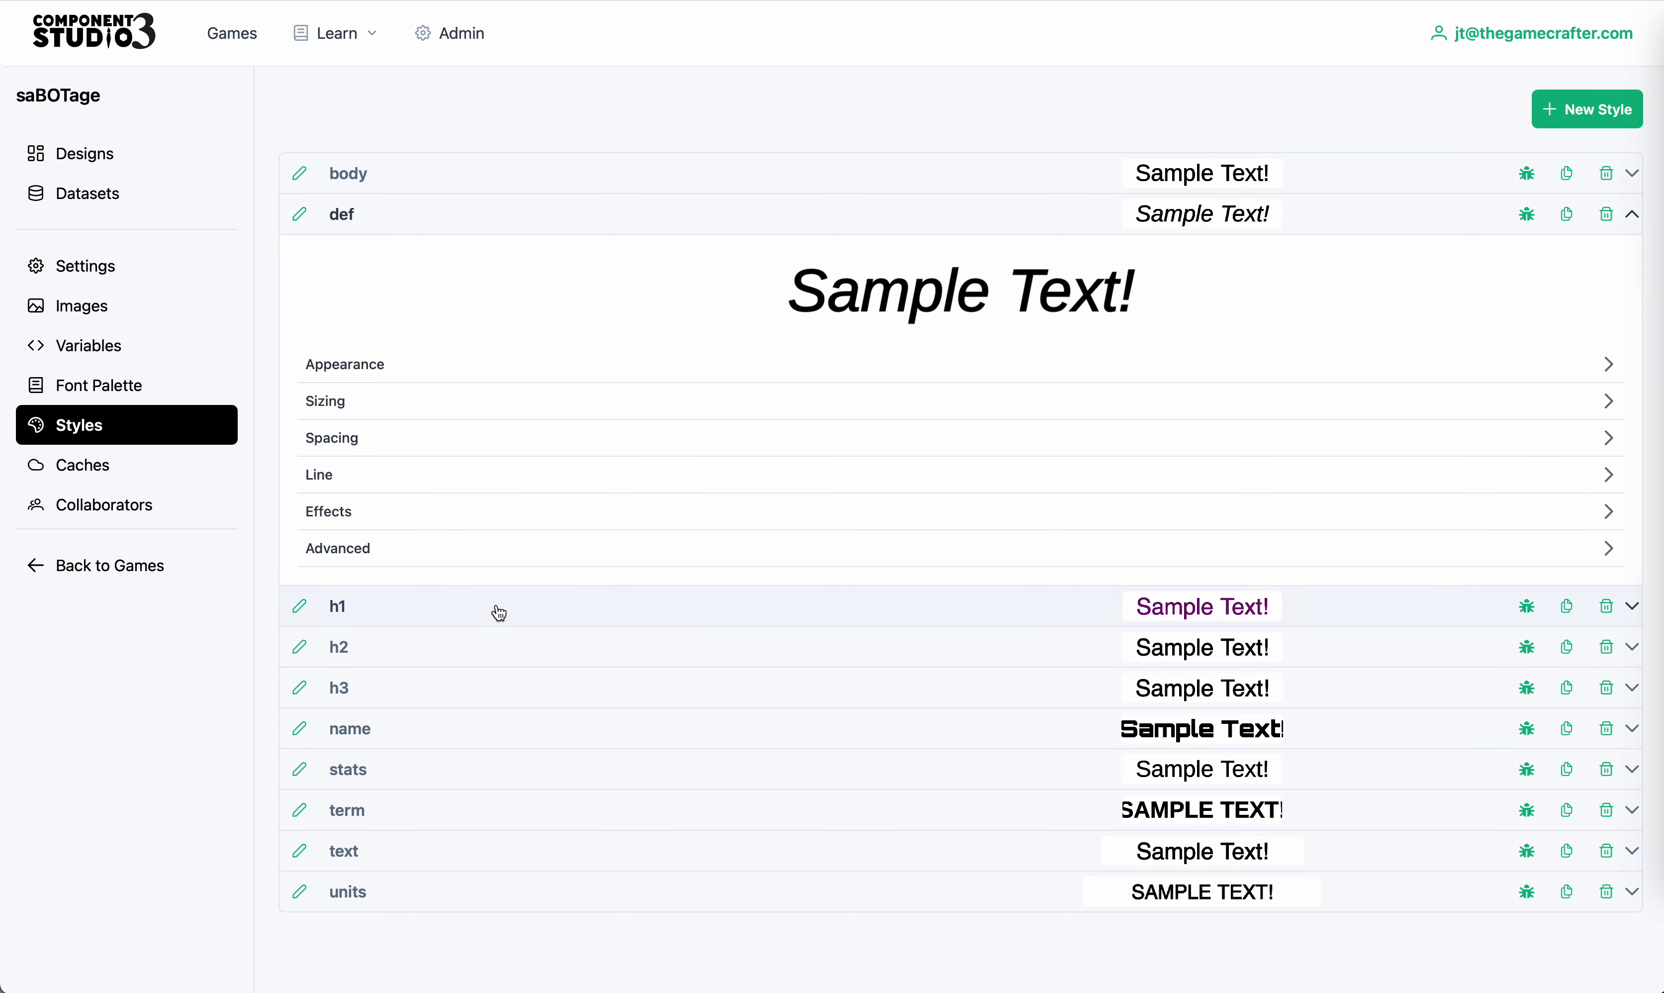
pyautogui.click(359, 402)
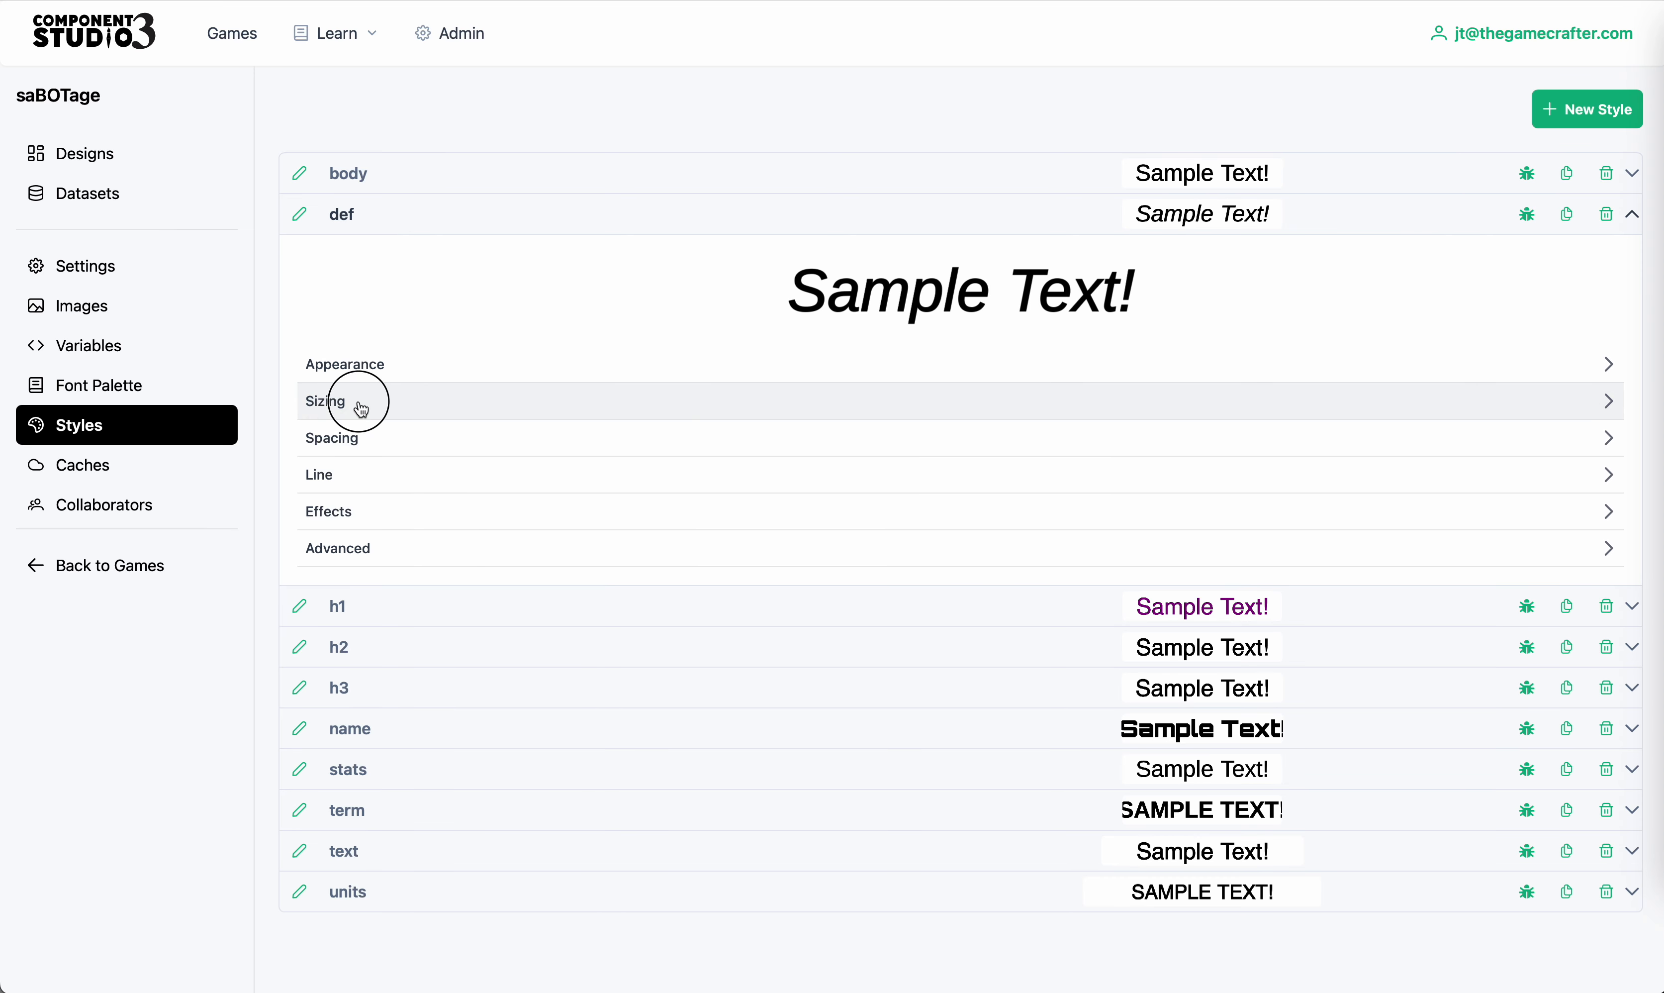
pyautogui.click(413, 498)
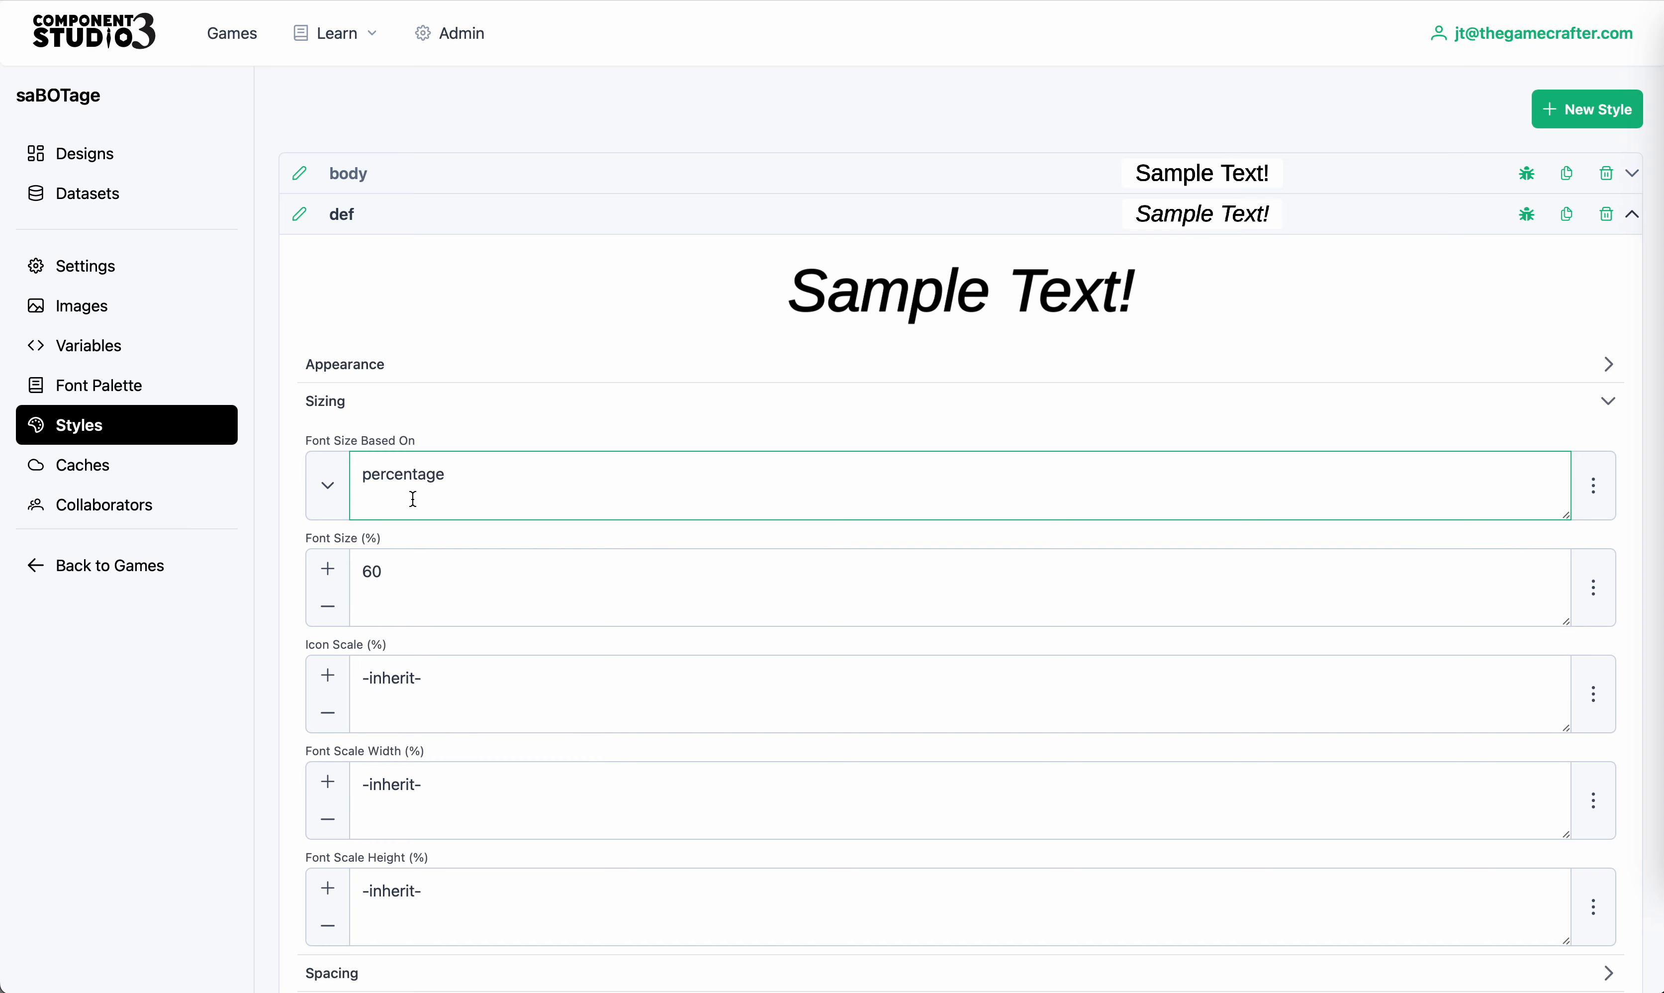
pyautogui.click(364, 403)
pyautogui.click(368, 364)
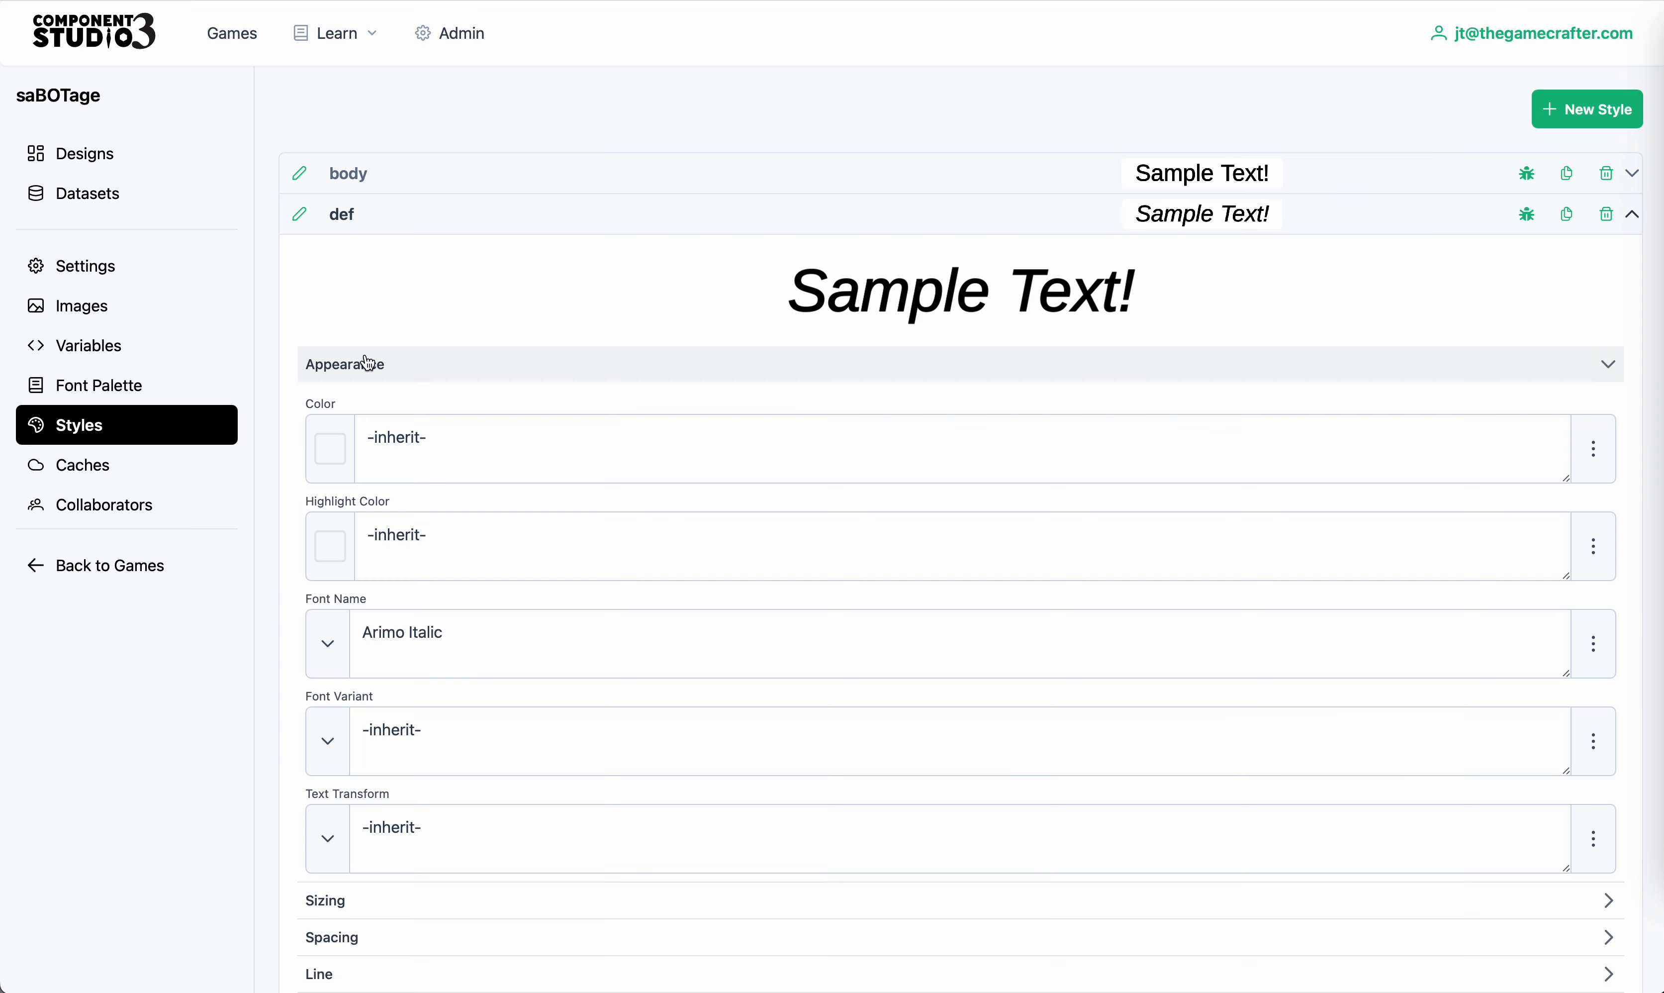
pyautogui.click(346, 213)
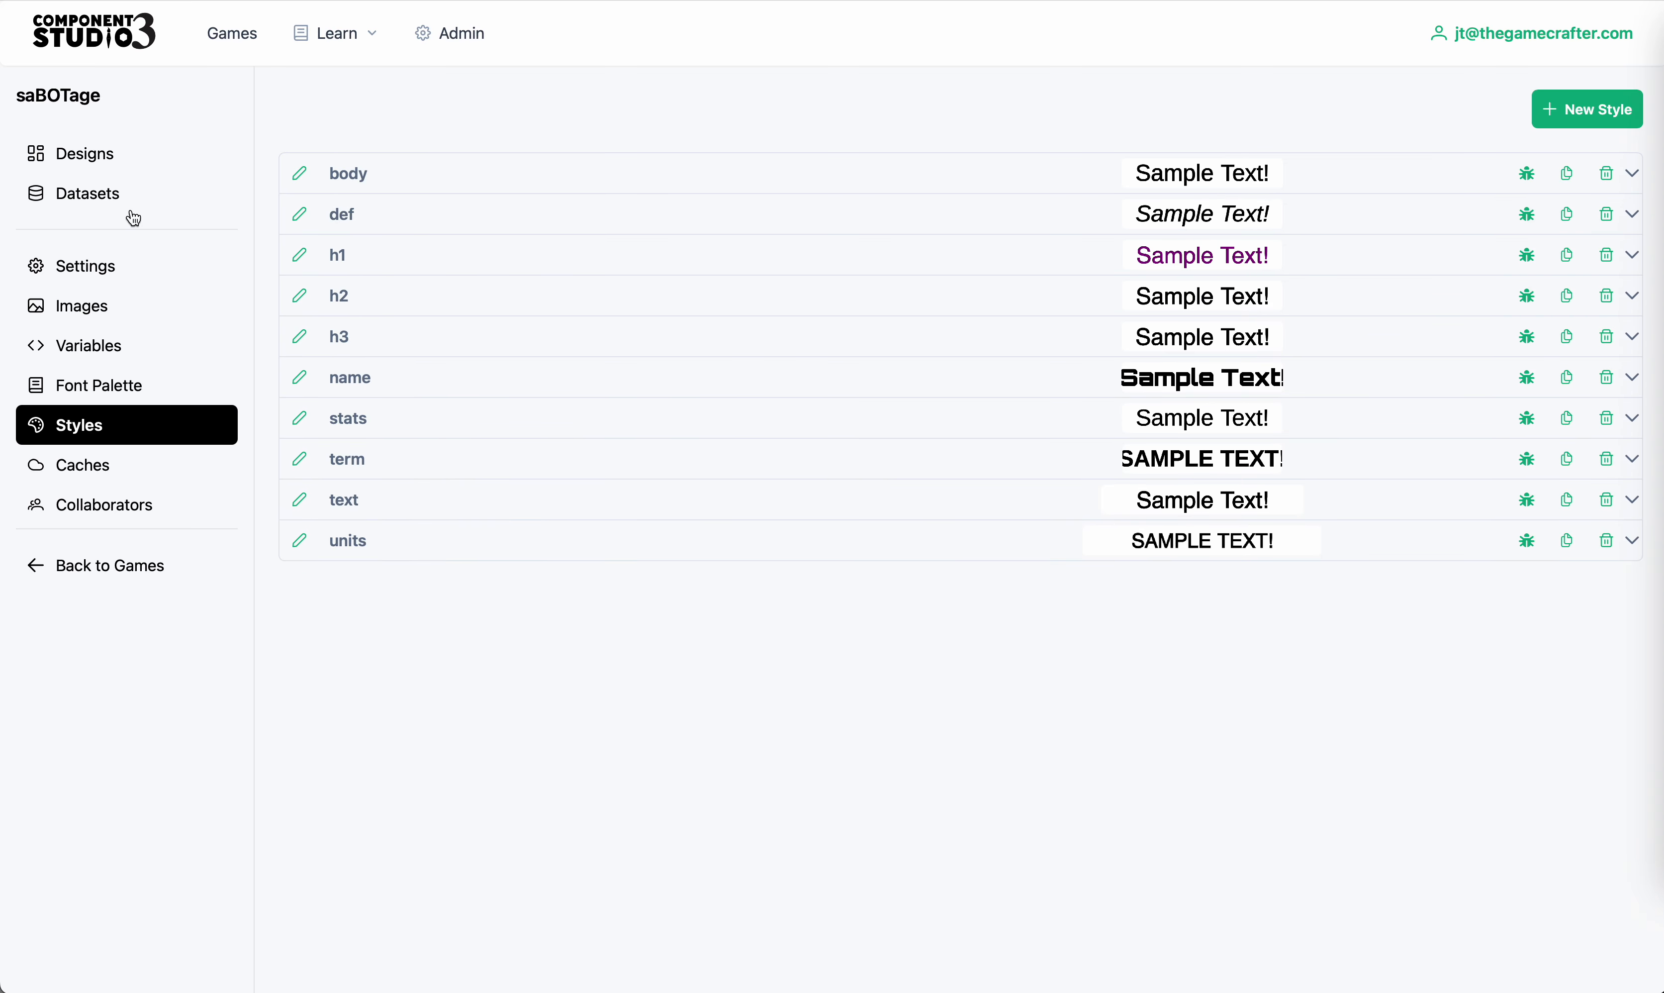
# Open the Cards design at 75% zoom and expand its Untitled Group 1 layer group
pyautogui.click(95, 156)
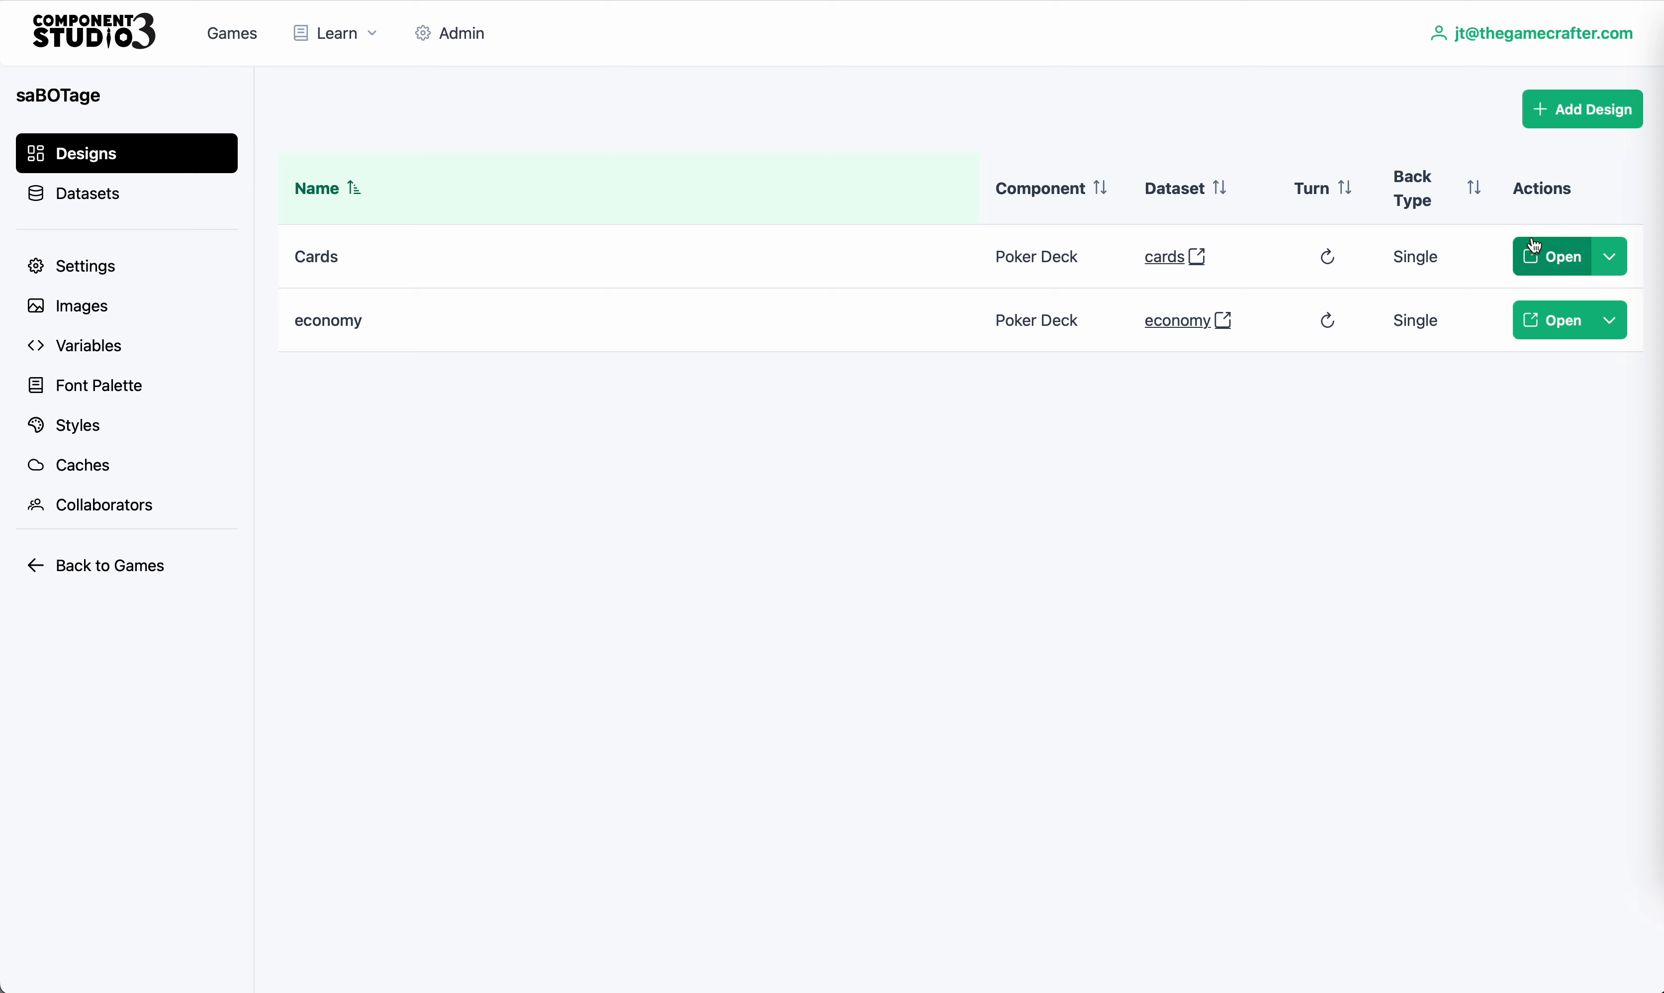
pyautogui.click(1536, 264)
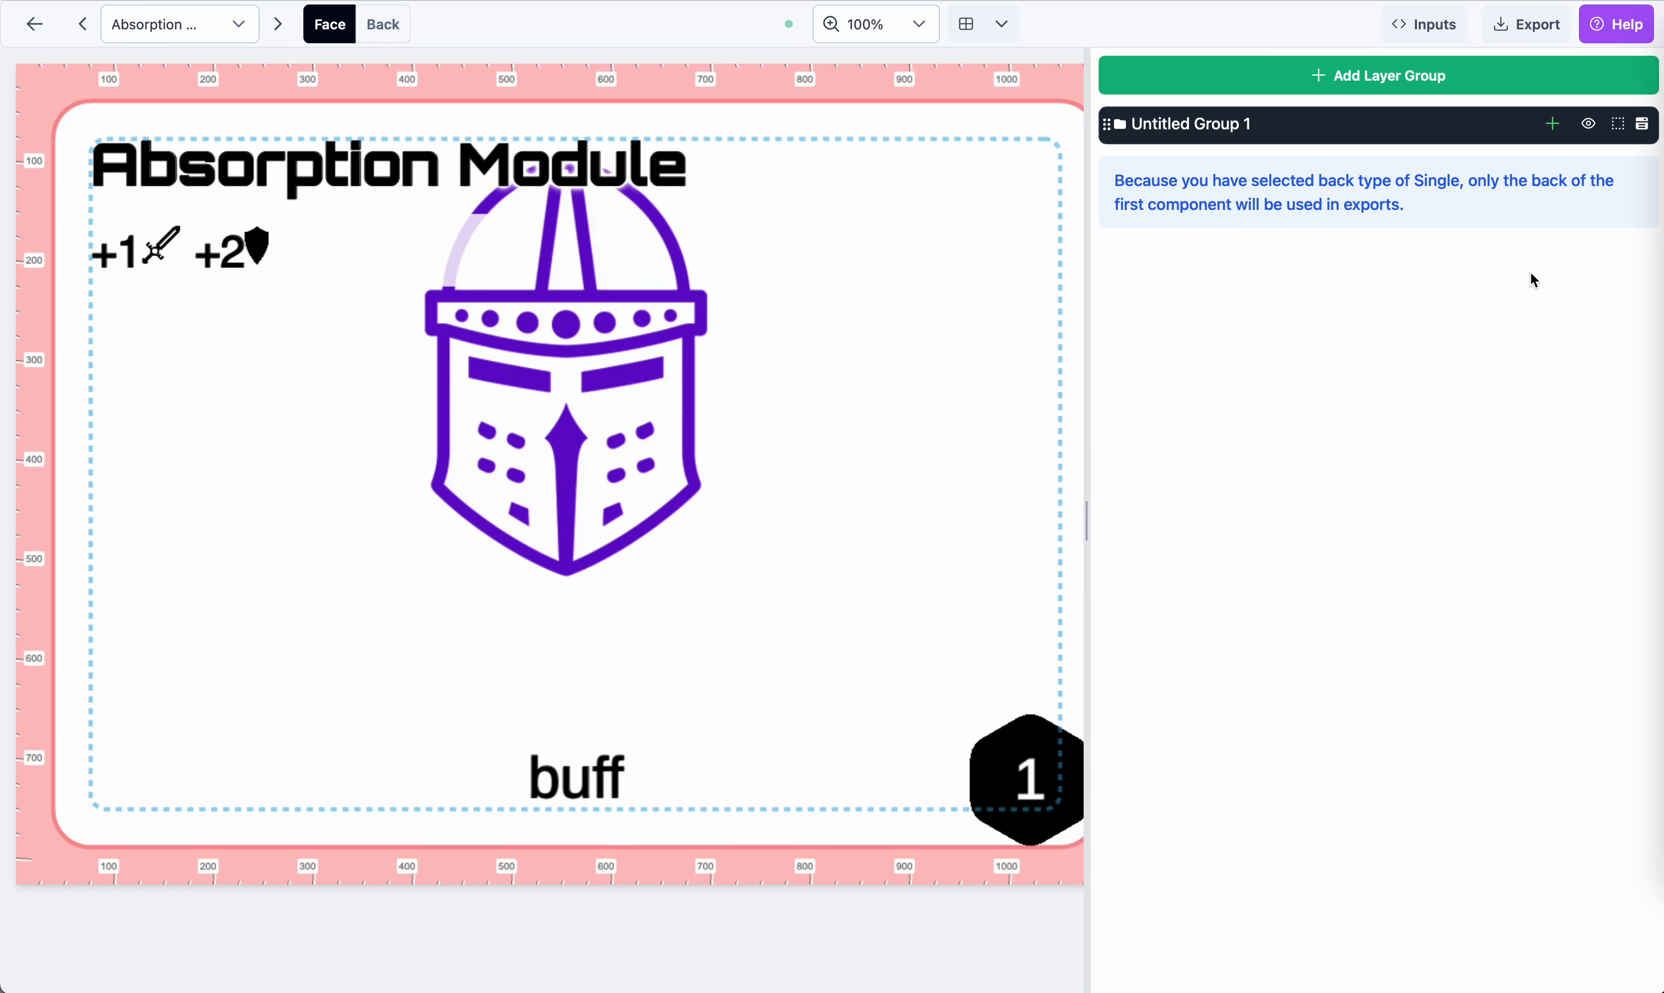
pyautogui.click(861, 31)
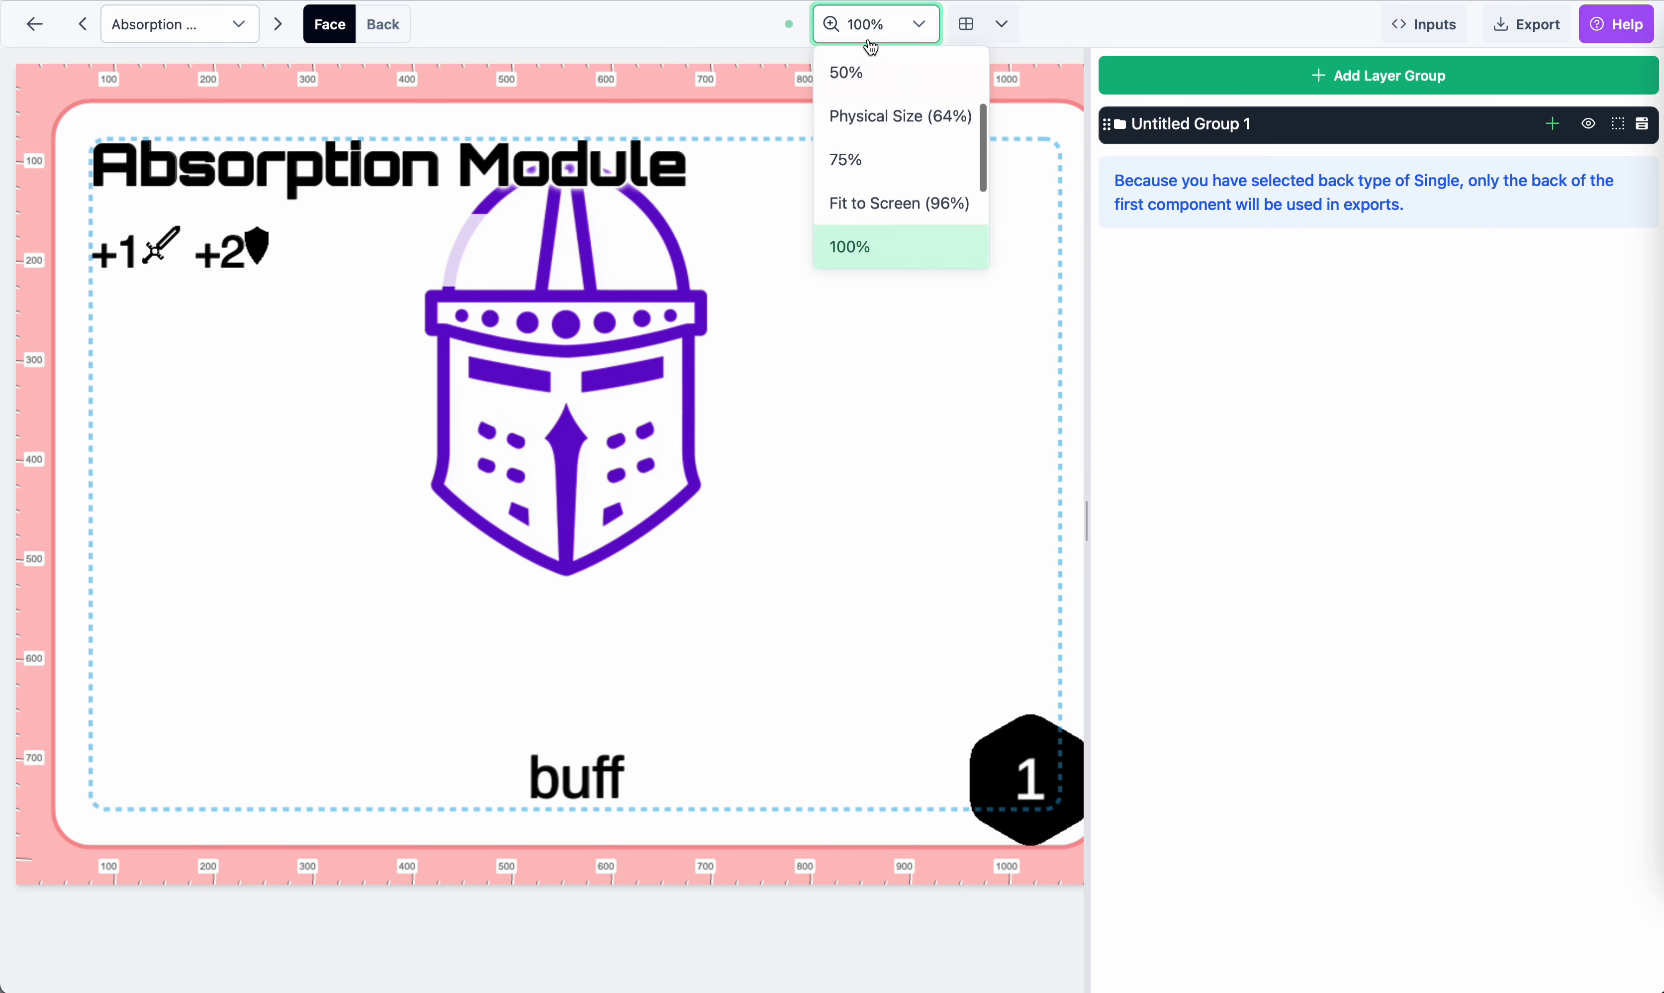
pyautogui.click(873, 199)
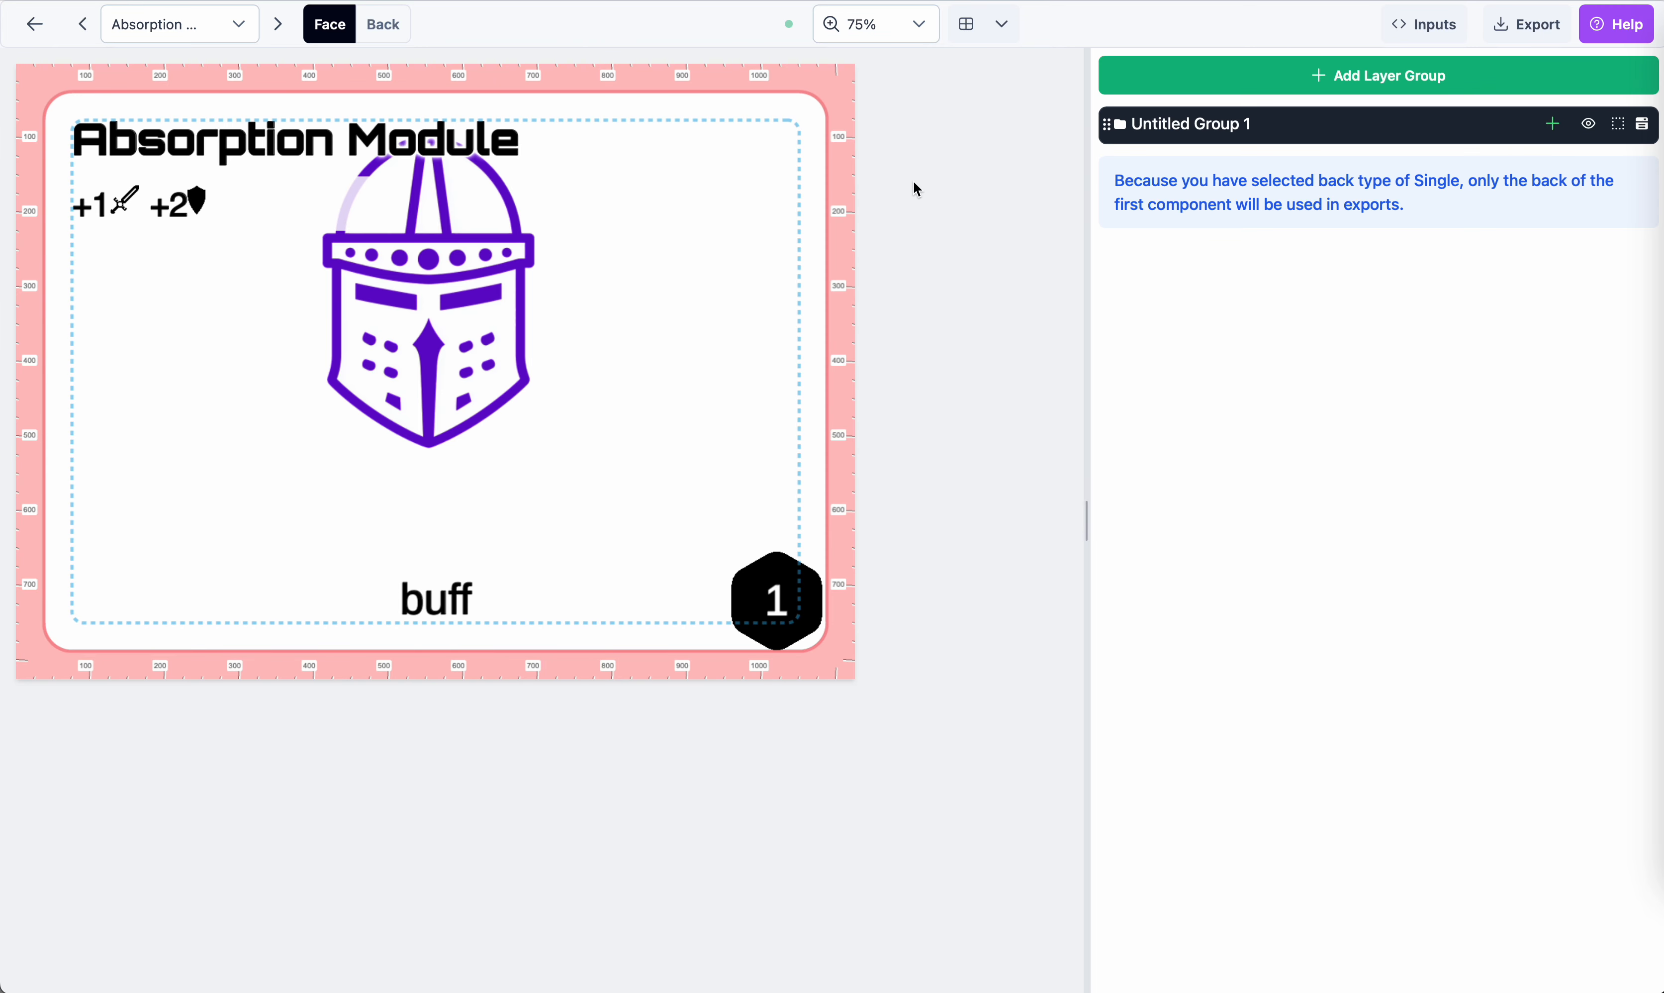
pyautogui.click(1226, 127)
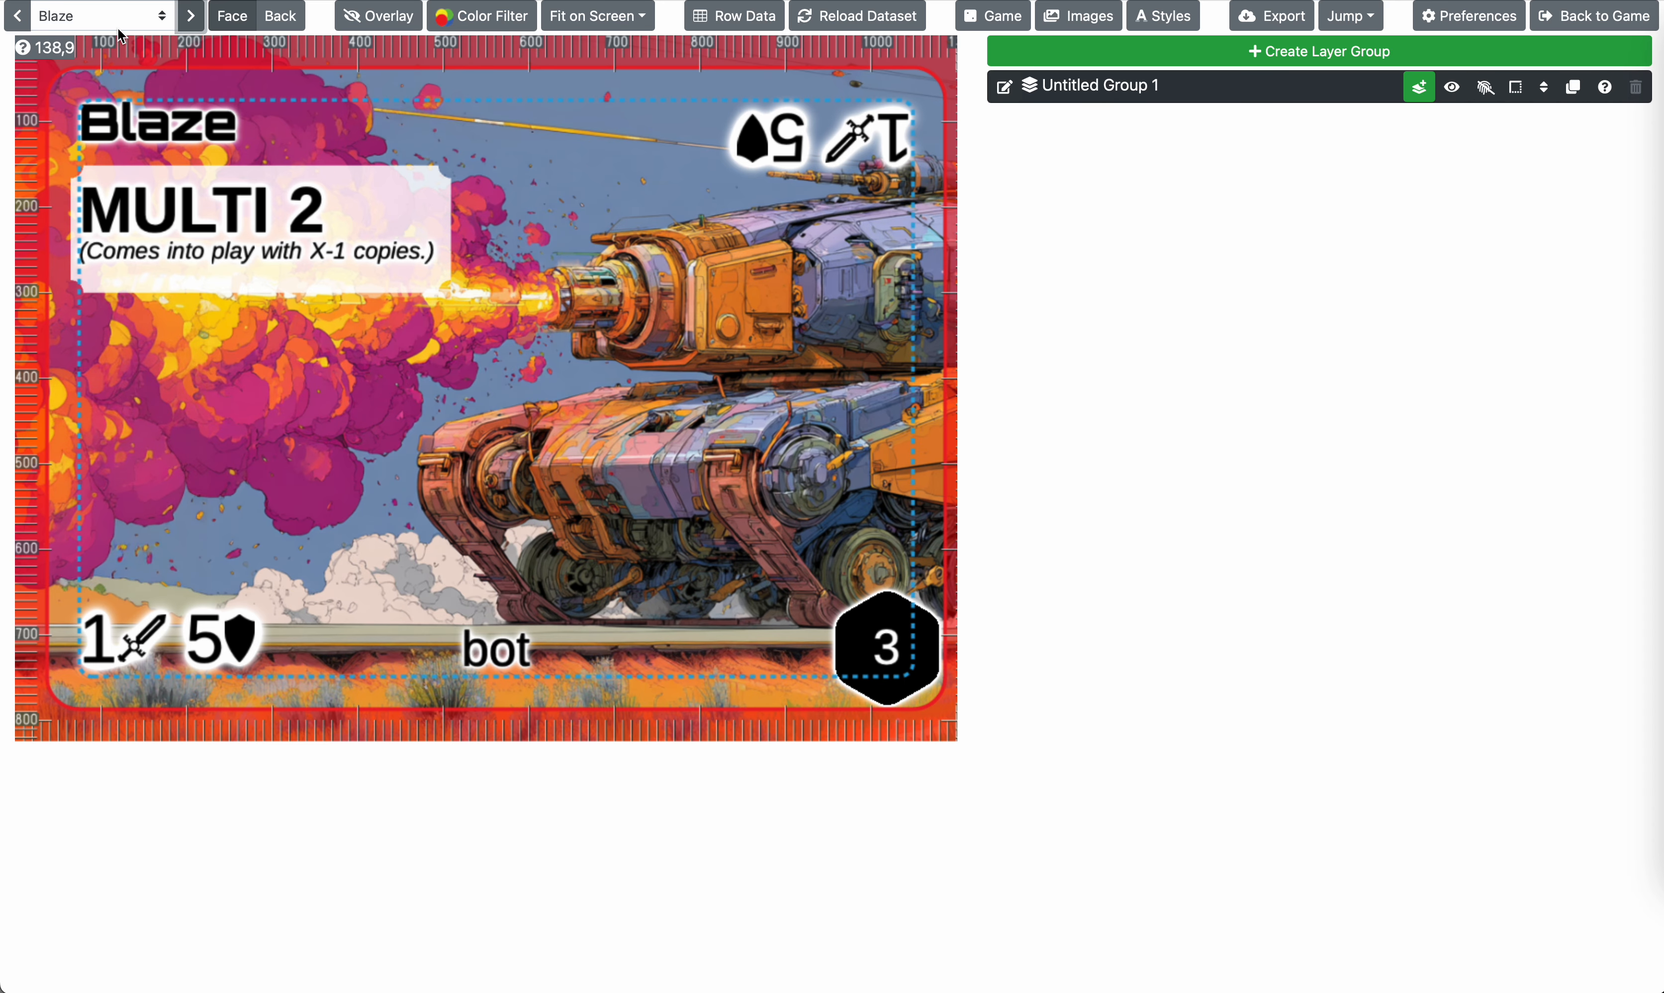
# Switch to the old Component Studio editor and display the Absorption Module card for comparison
pyautogui.click(118, 16)
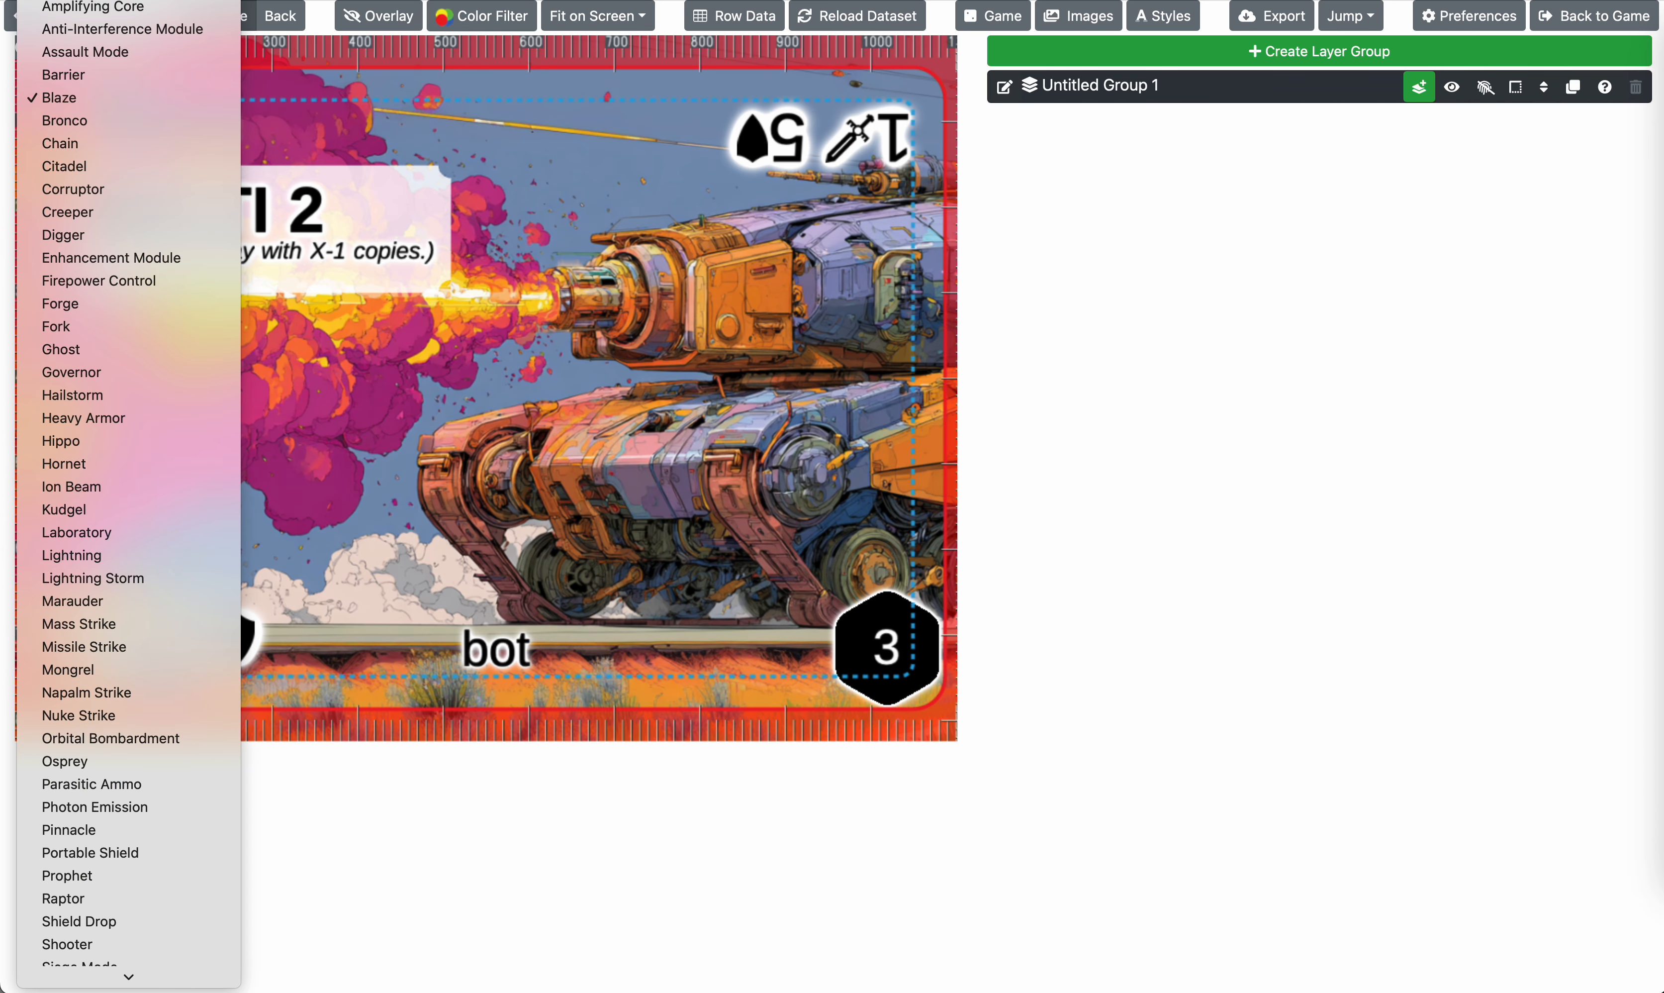
pyautogui.click(118, 1)
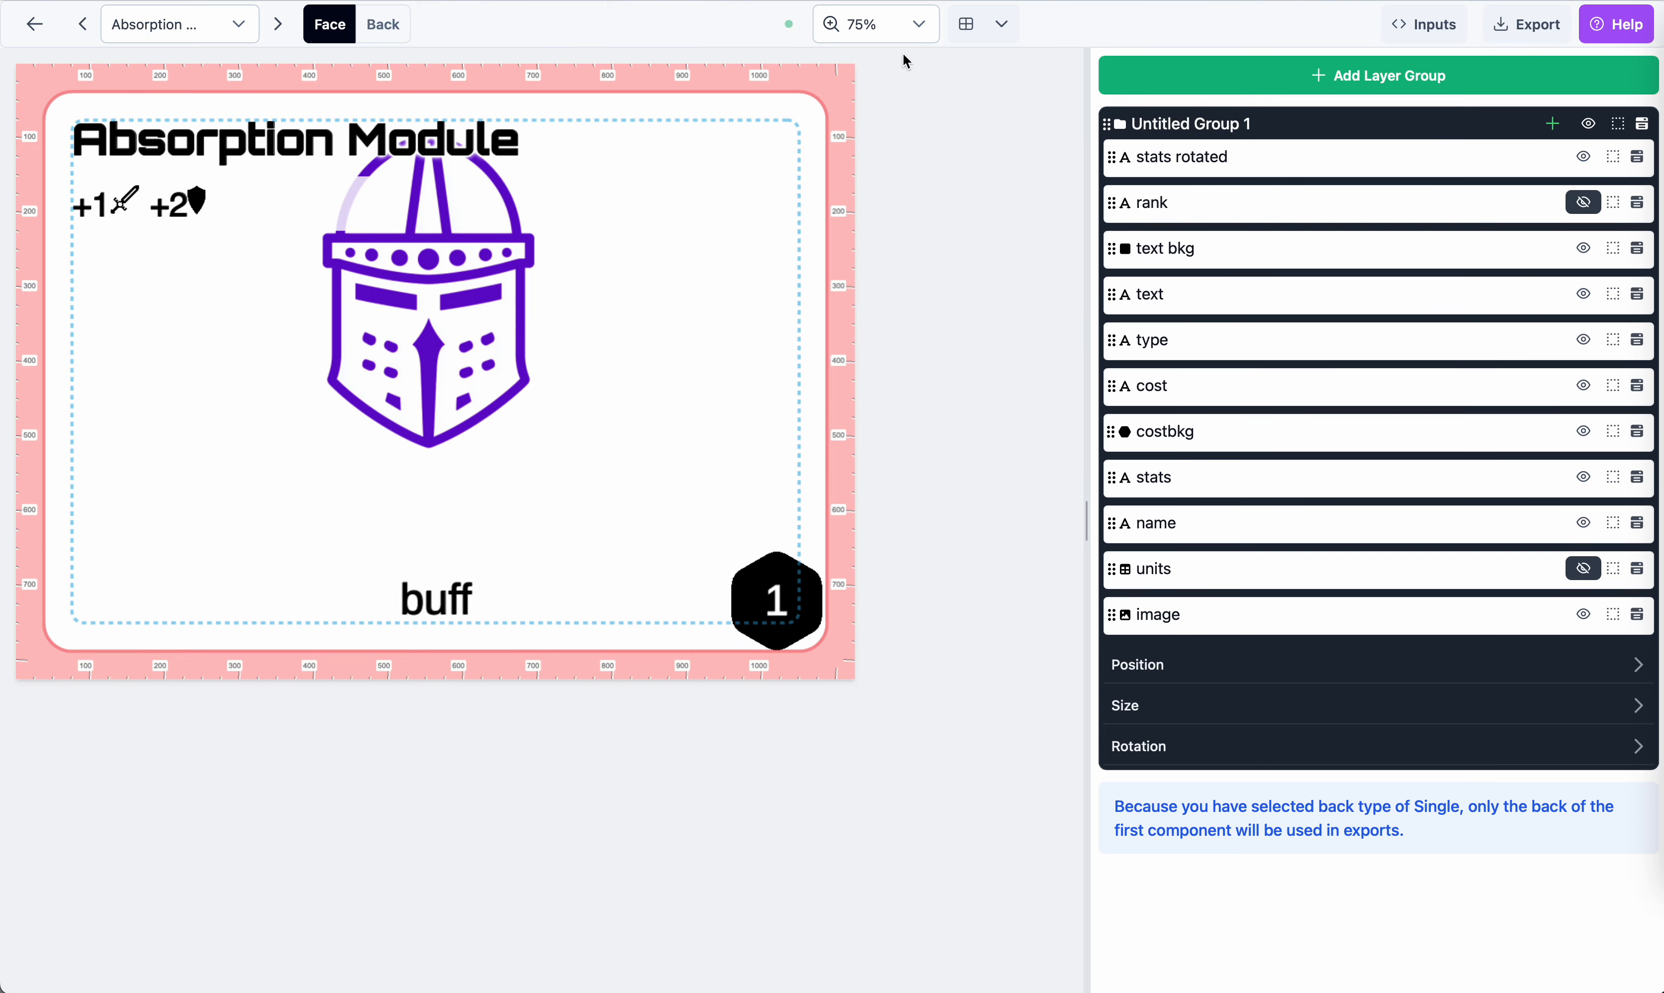
# Switch to the Component Studio 3 editor and set the card preview zoom to Fit to Screen
pyautogui.click(878, 27)
pyautogui.scroll(1, 899, 253)
pyautogui.scroll(-1, 904, 247)
pyautogui.scroll(-1, 903, 247)
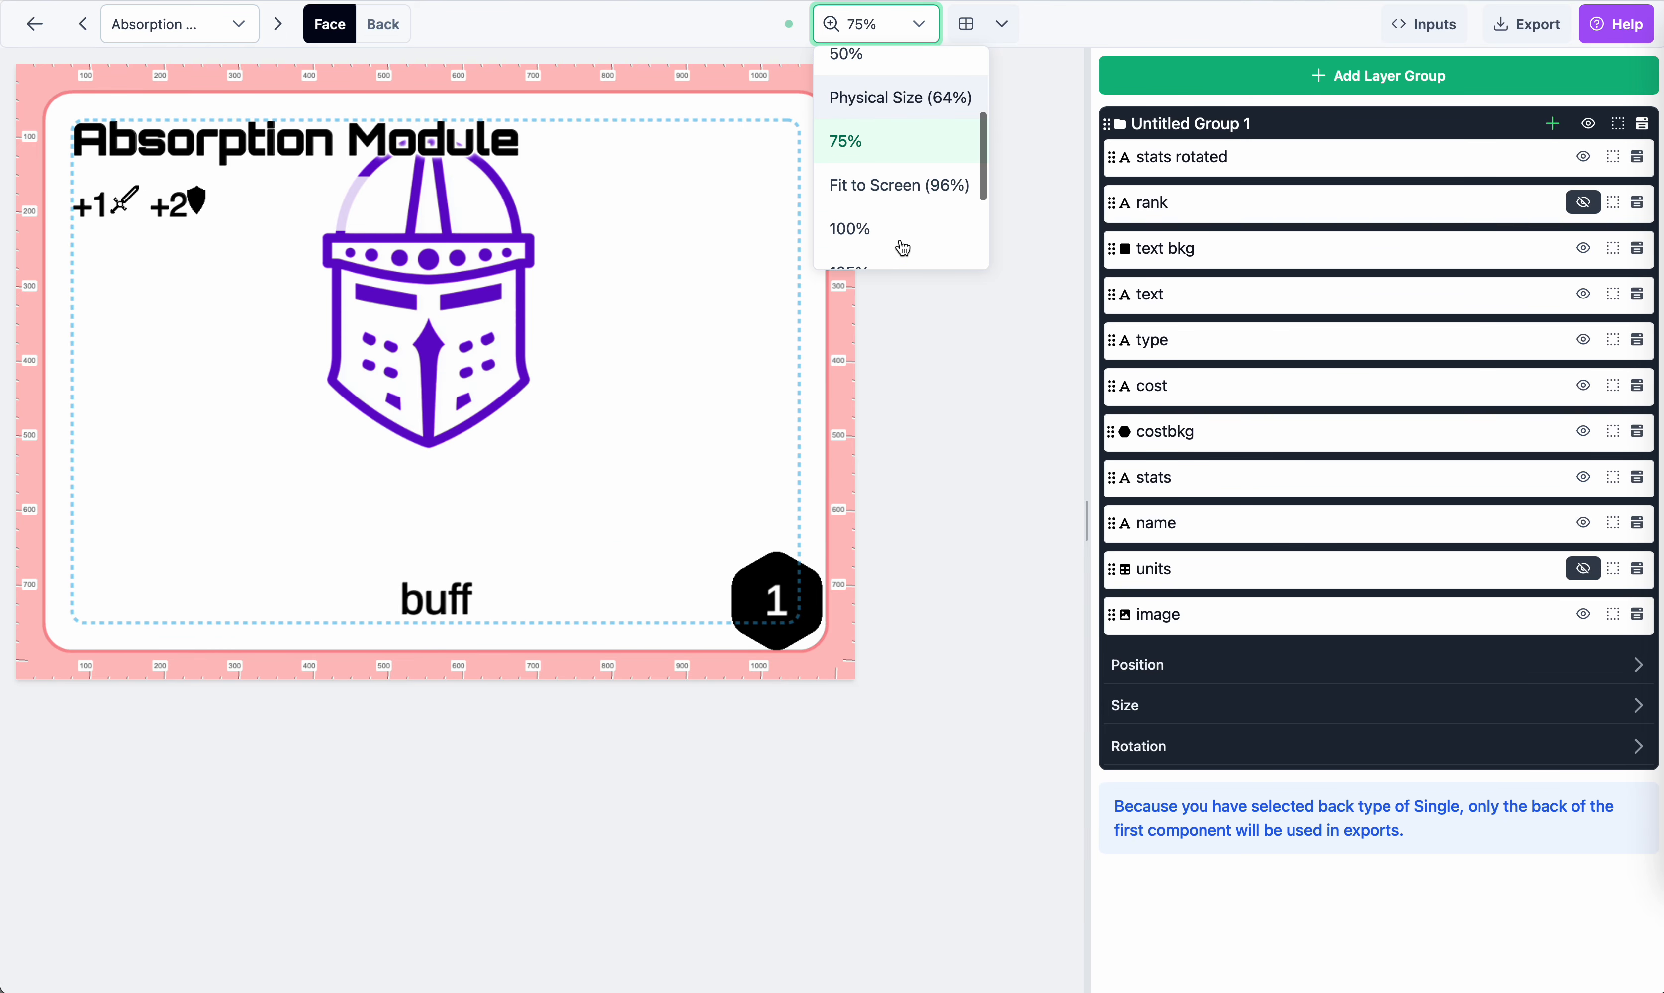
pyautogui.click(894, 181)
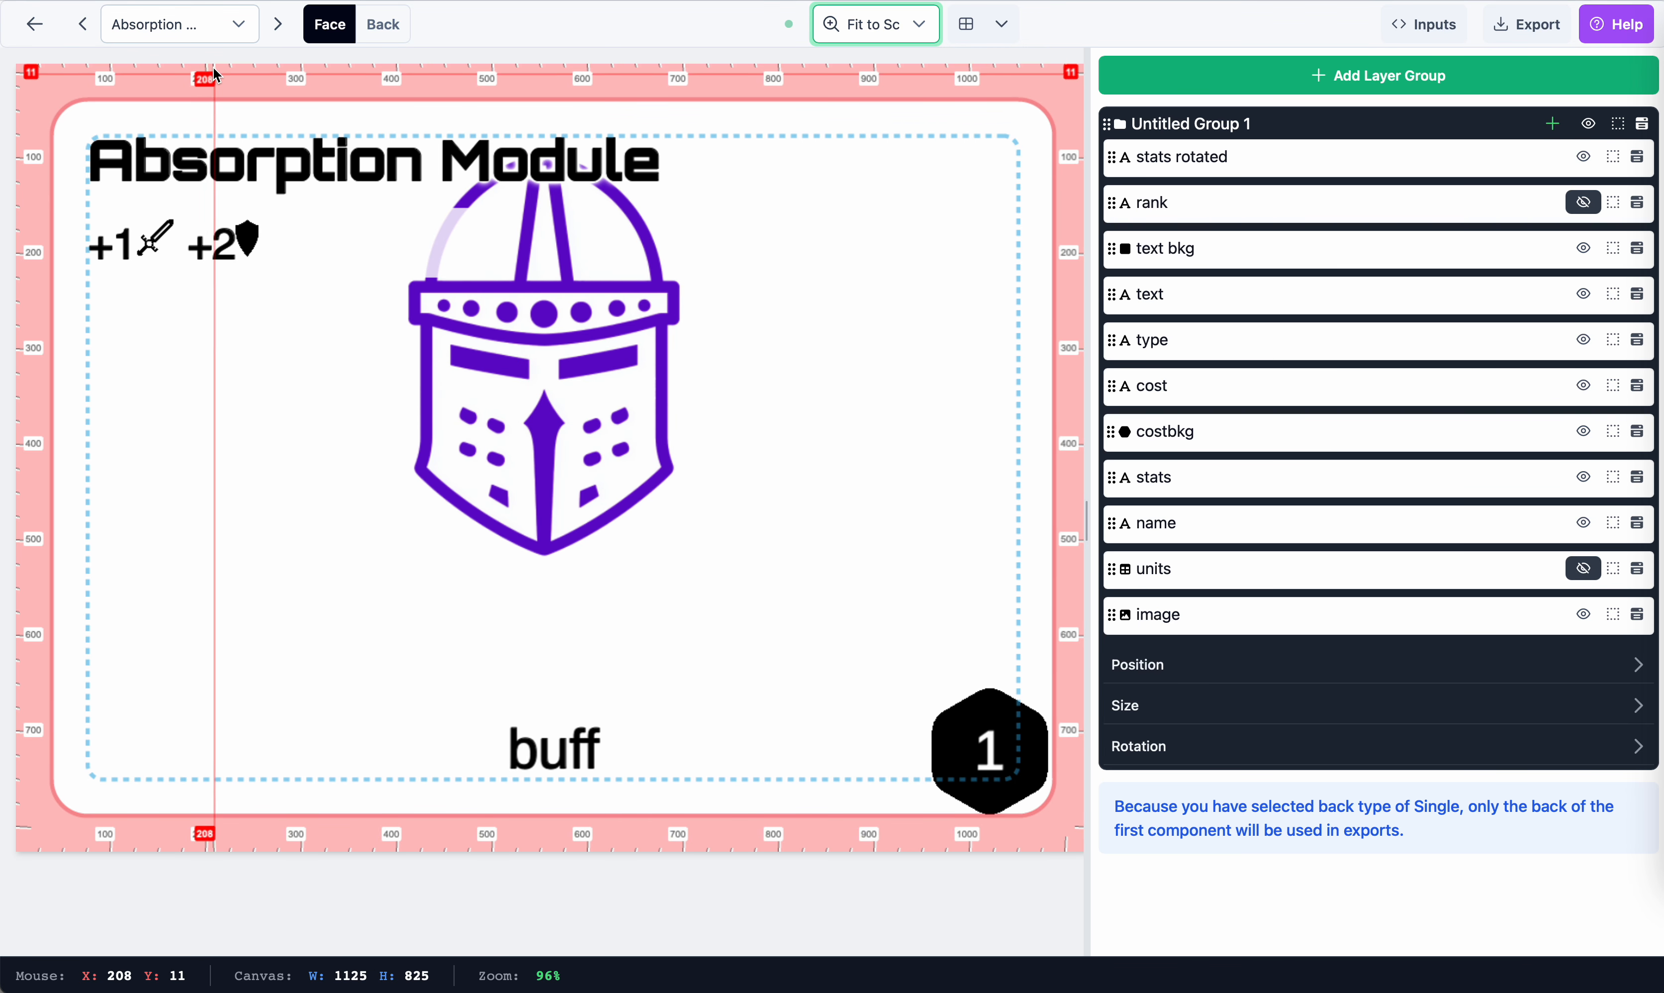
# Display the Blaze card instead of Absorption Module in the Component Studio 3 preview
pyautogui.click(213, 33)
pyautogui.scroll(-3, 224, 196)
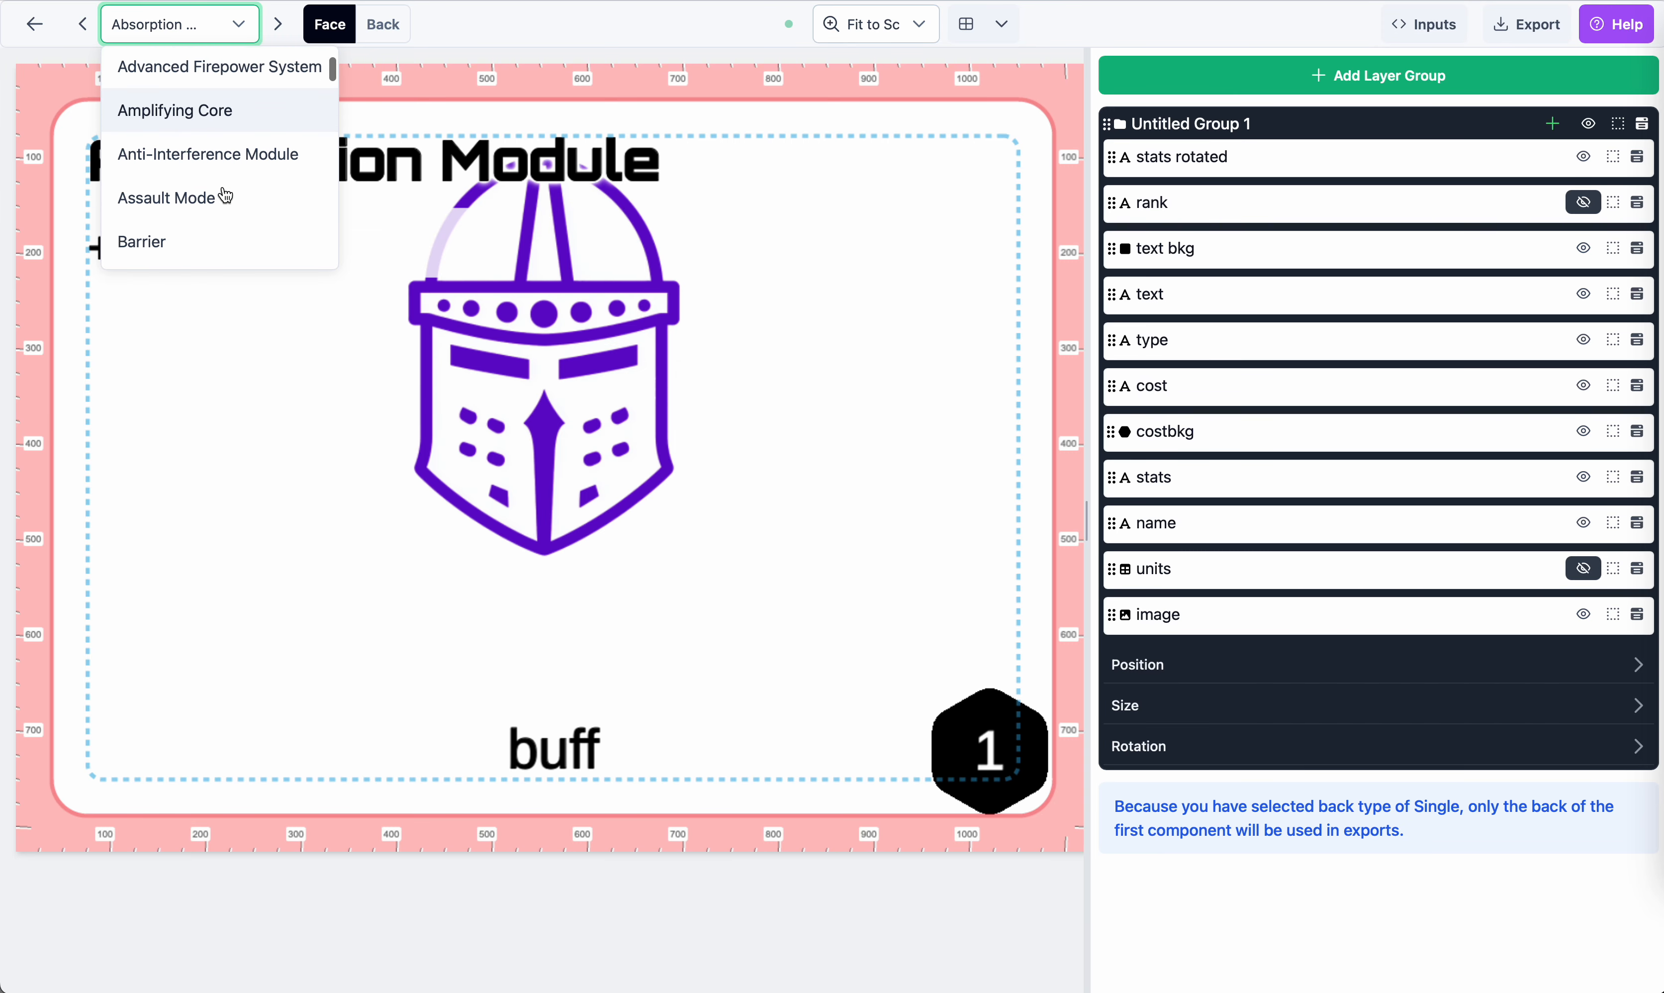
pyautogui.scroll(-2, 215, 227)
pyautogui.click(212, 178)
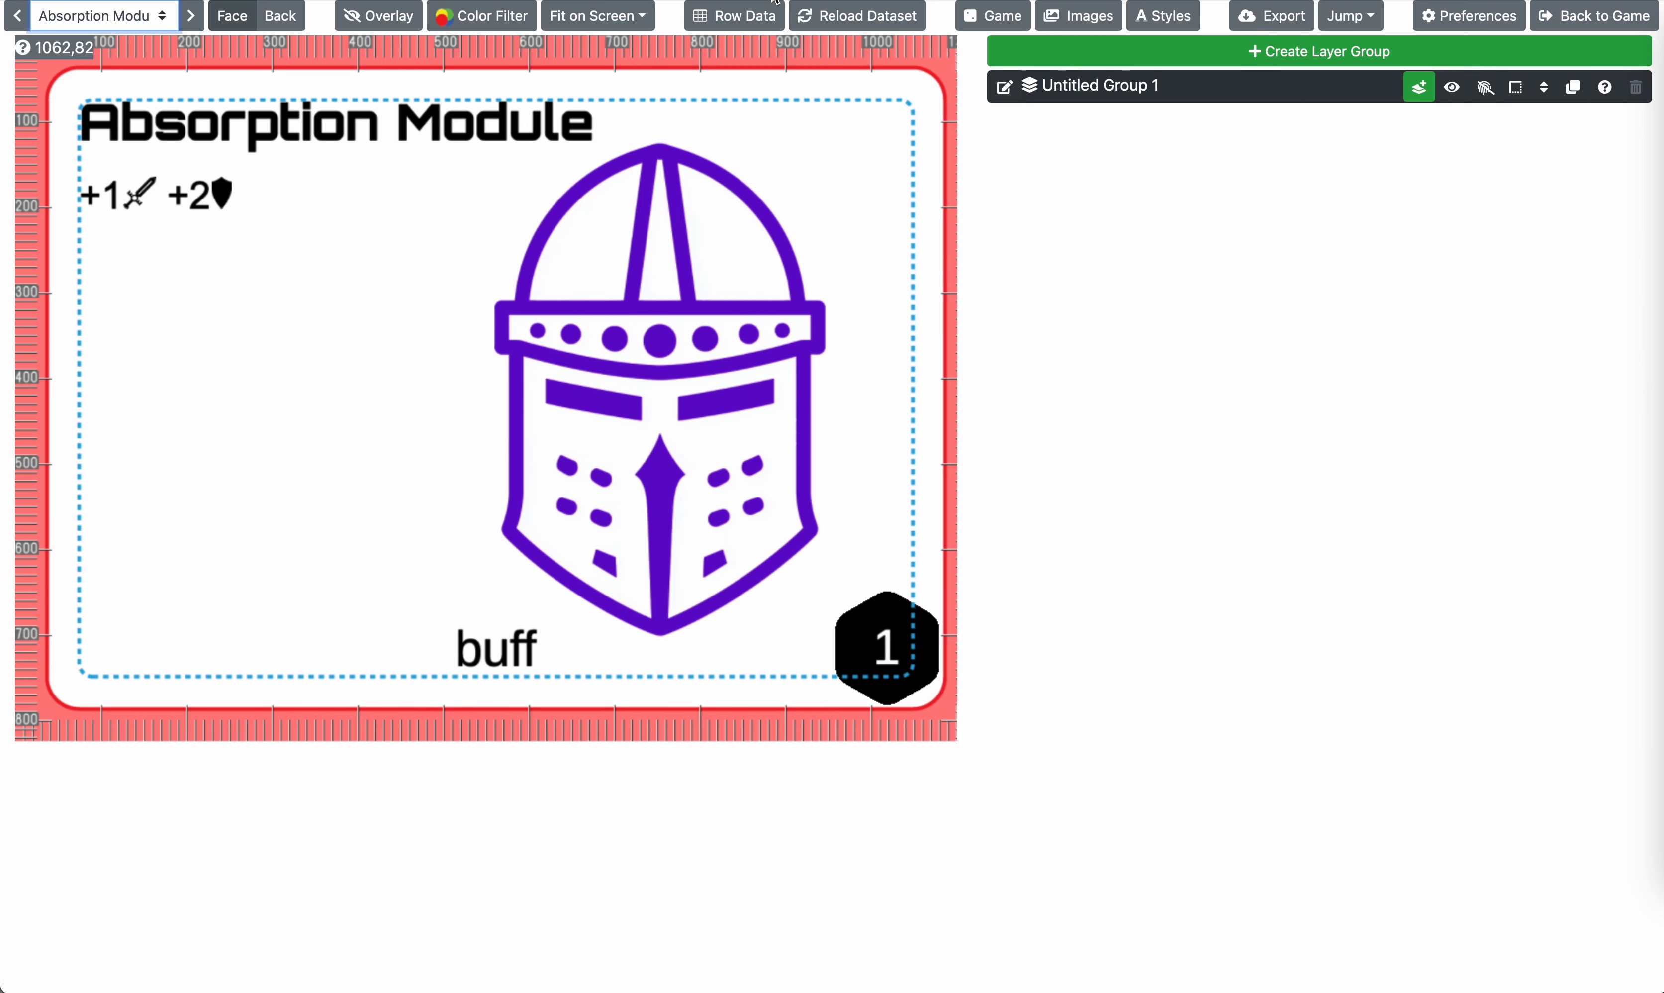
# Switch to the old editor and display the Blaze card there to compare its rendering
pyautogui.click(101, 17)
pyautogui.scroll(-5, 113, 288)
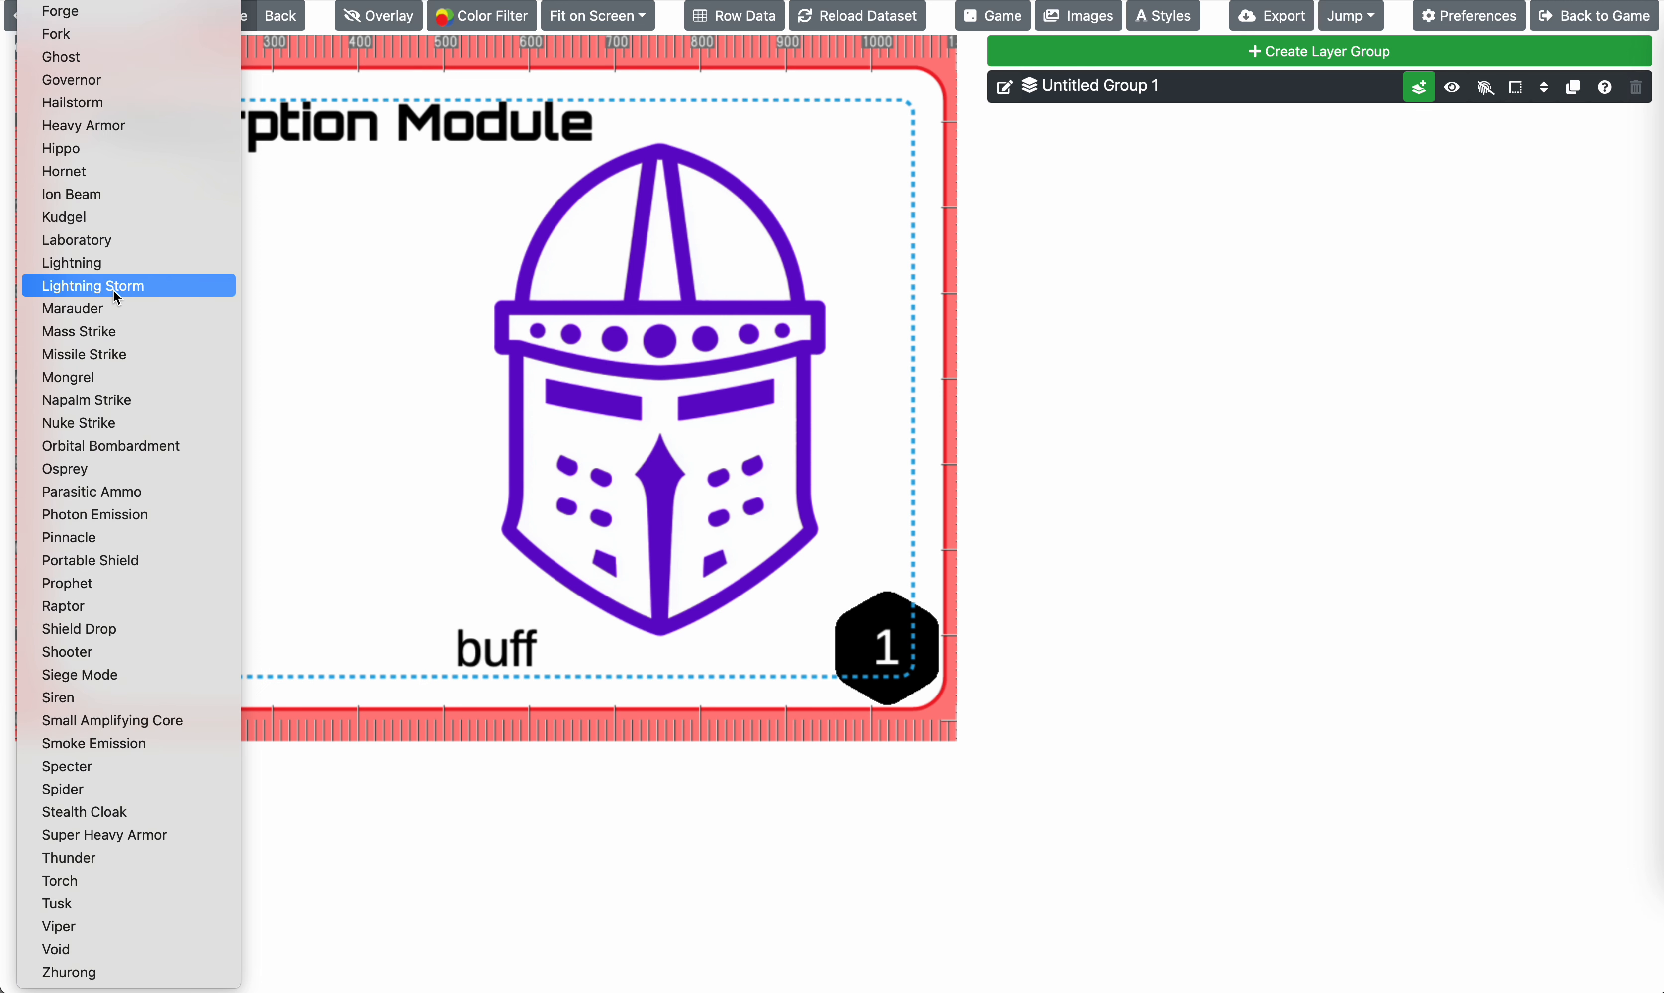
pyautogui.scroll(2, 129, 266)
pyautogui.scroll(3, 124, 258)
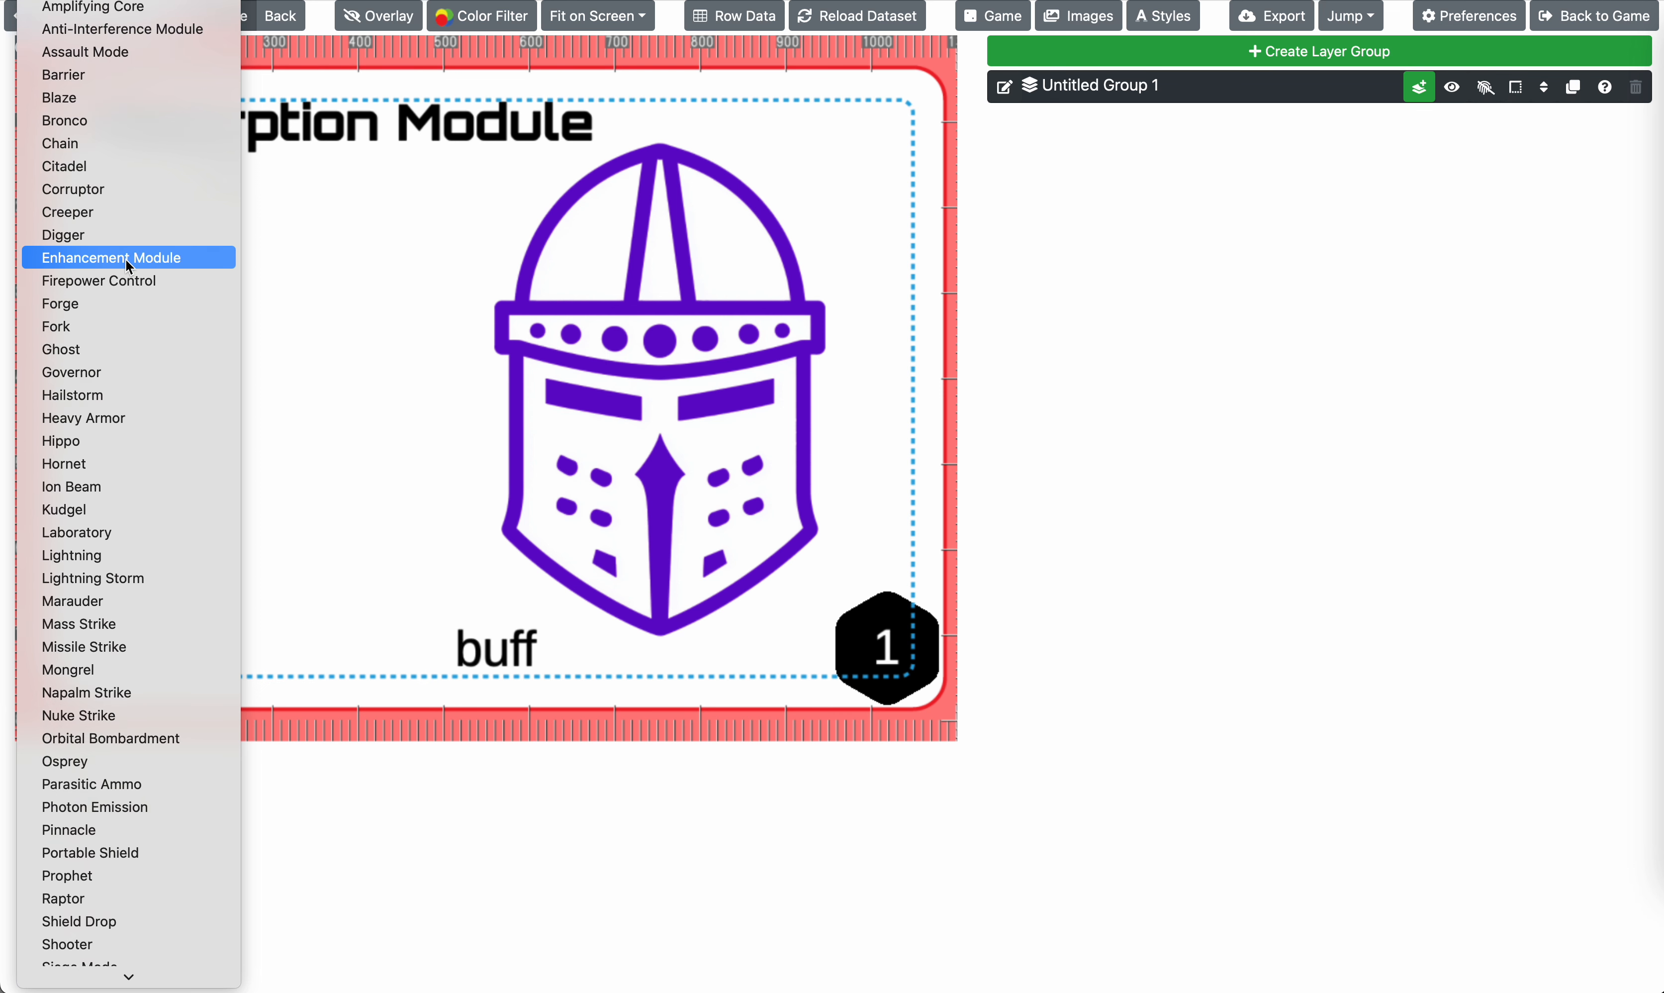
pyautogui.click(129, 98)
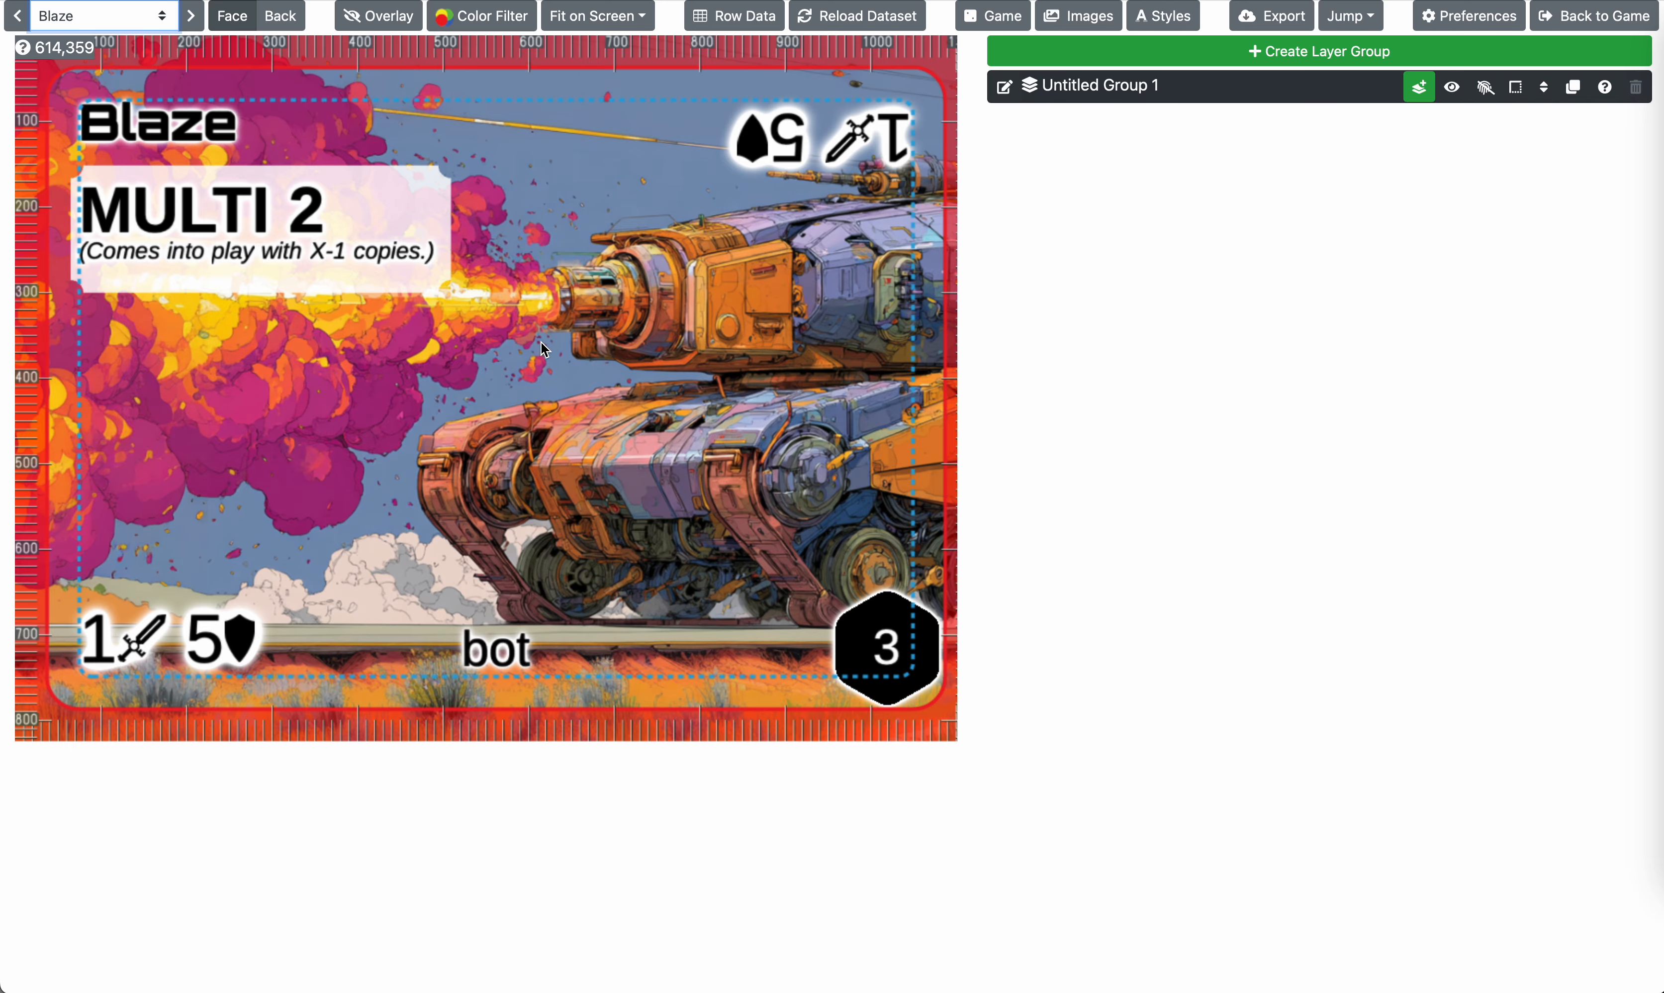
pyautogui.hscroll(1, 593, 344)
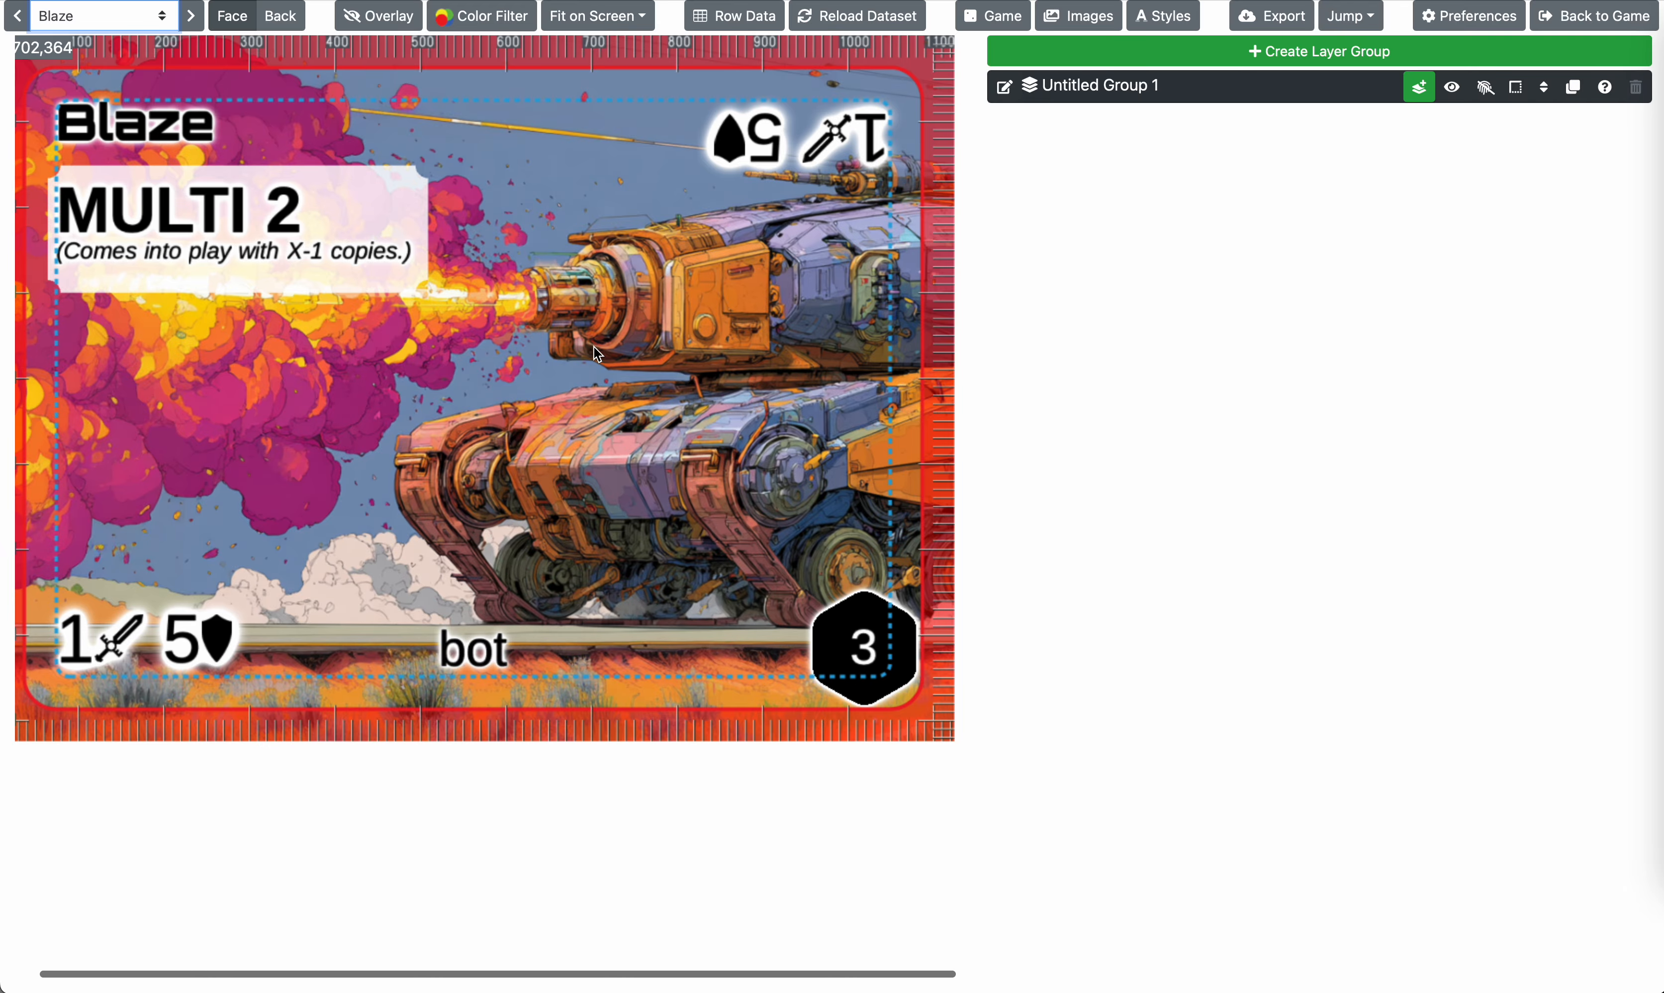
pyautogui.hscroll(-1, 593, 345)
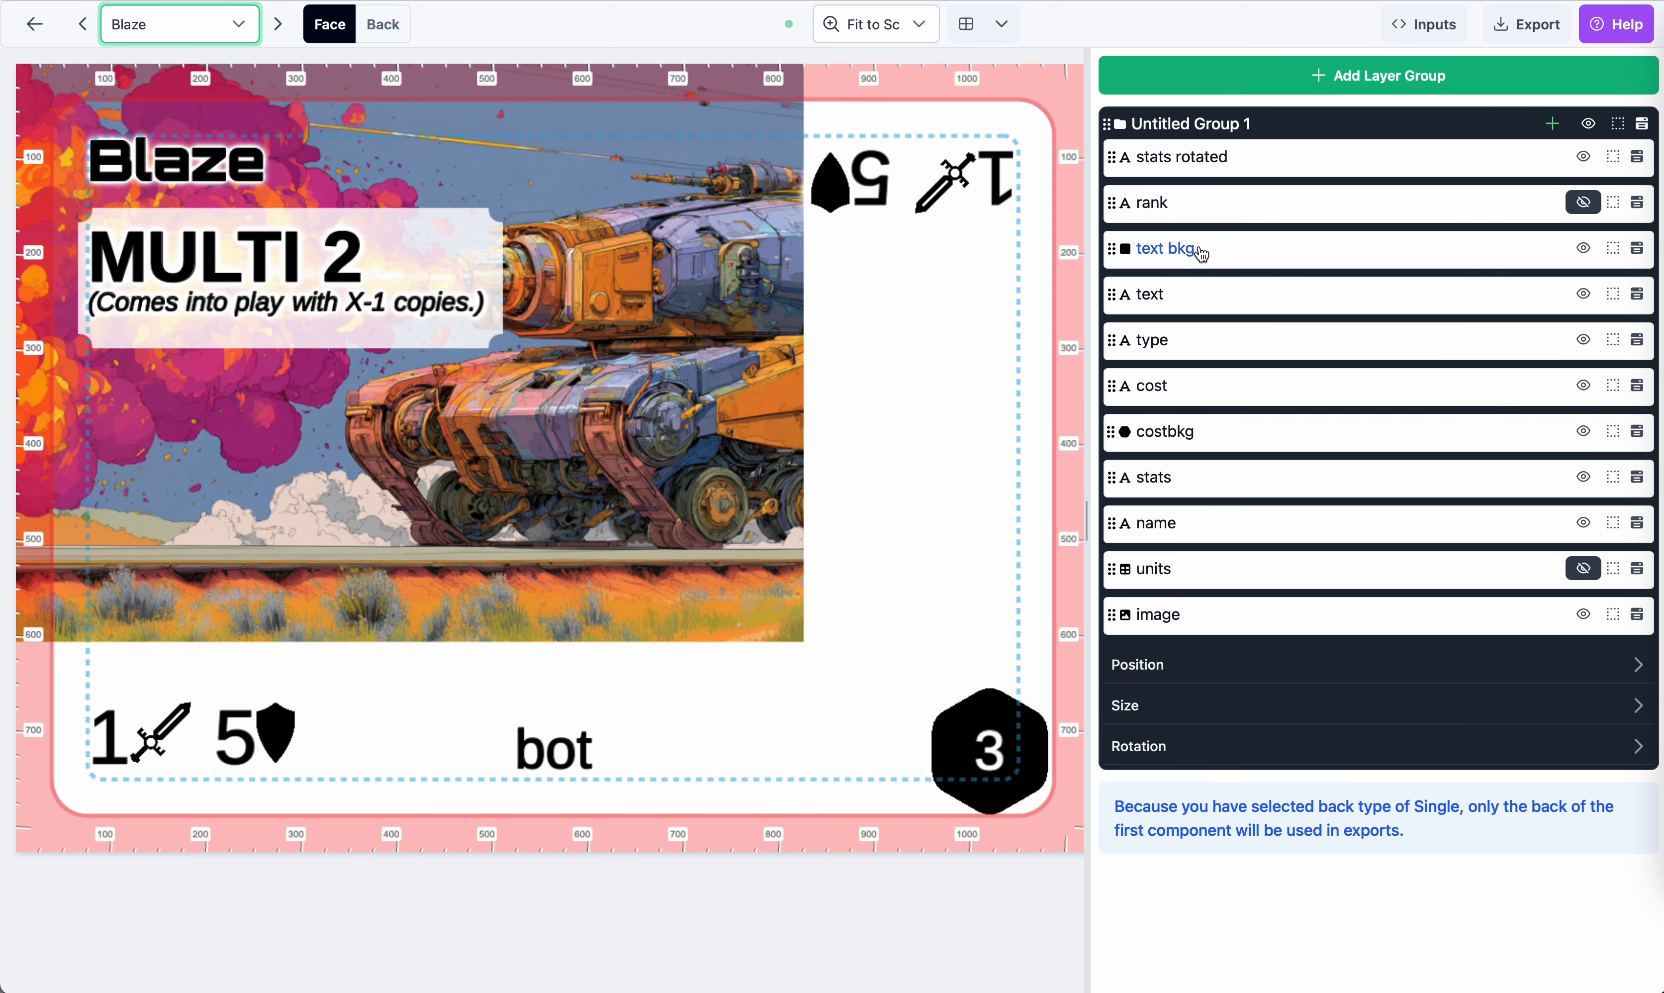
# In Component Studio 3, expand the image layer and review its image source, object fit and object position
pyautogui.click(1178, 615)
pyautogui.scroll(-3, 1155, 591)
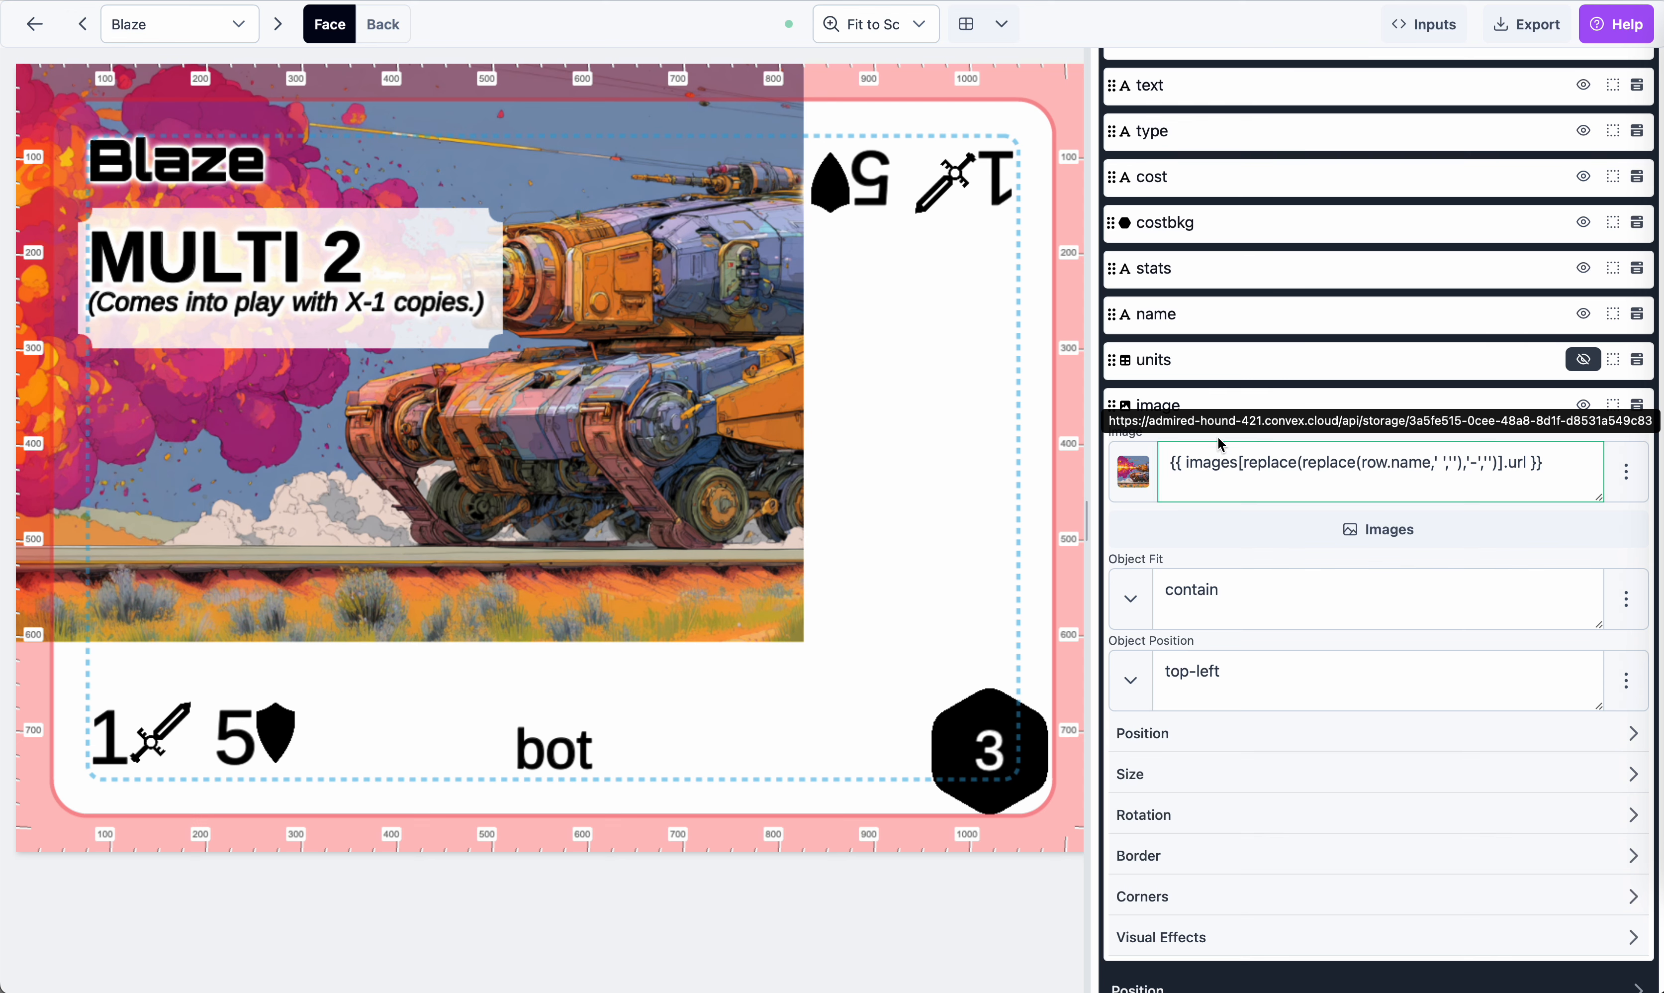
pyautogui.scroll(-1, 1263, 486)
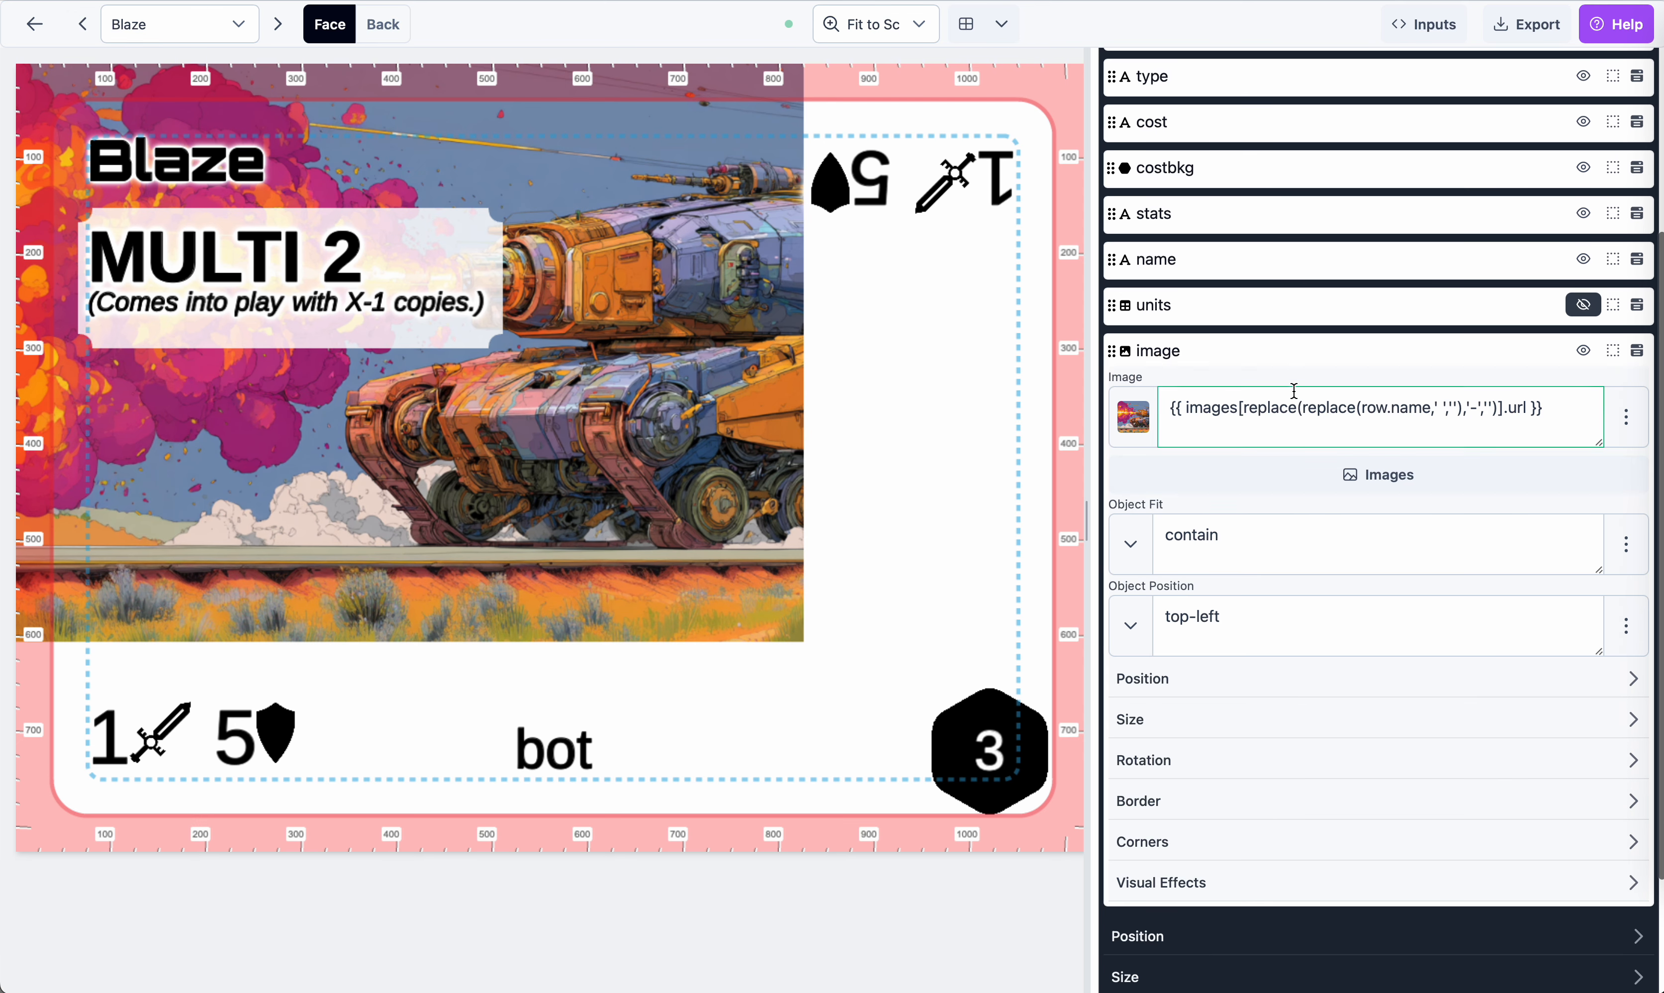
pyautogui.scroll(-2, 1271, 528)
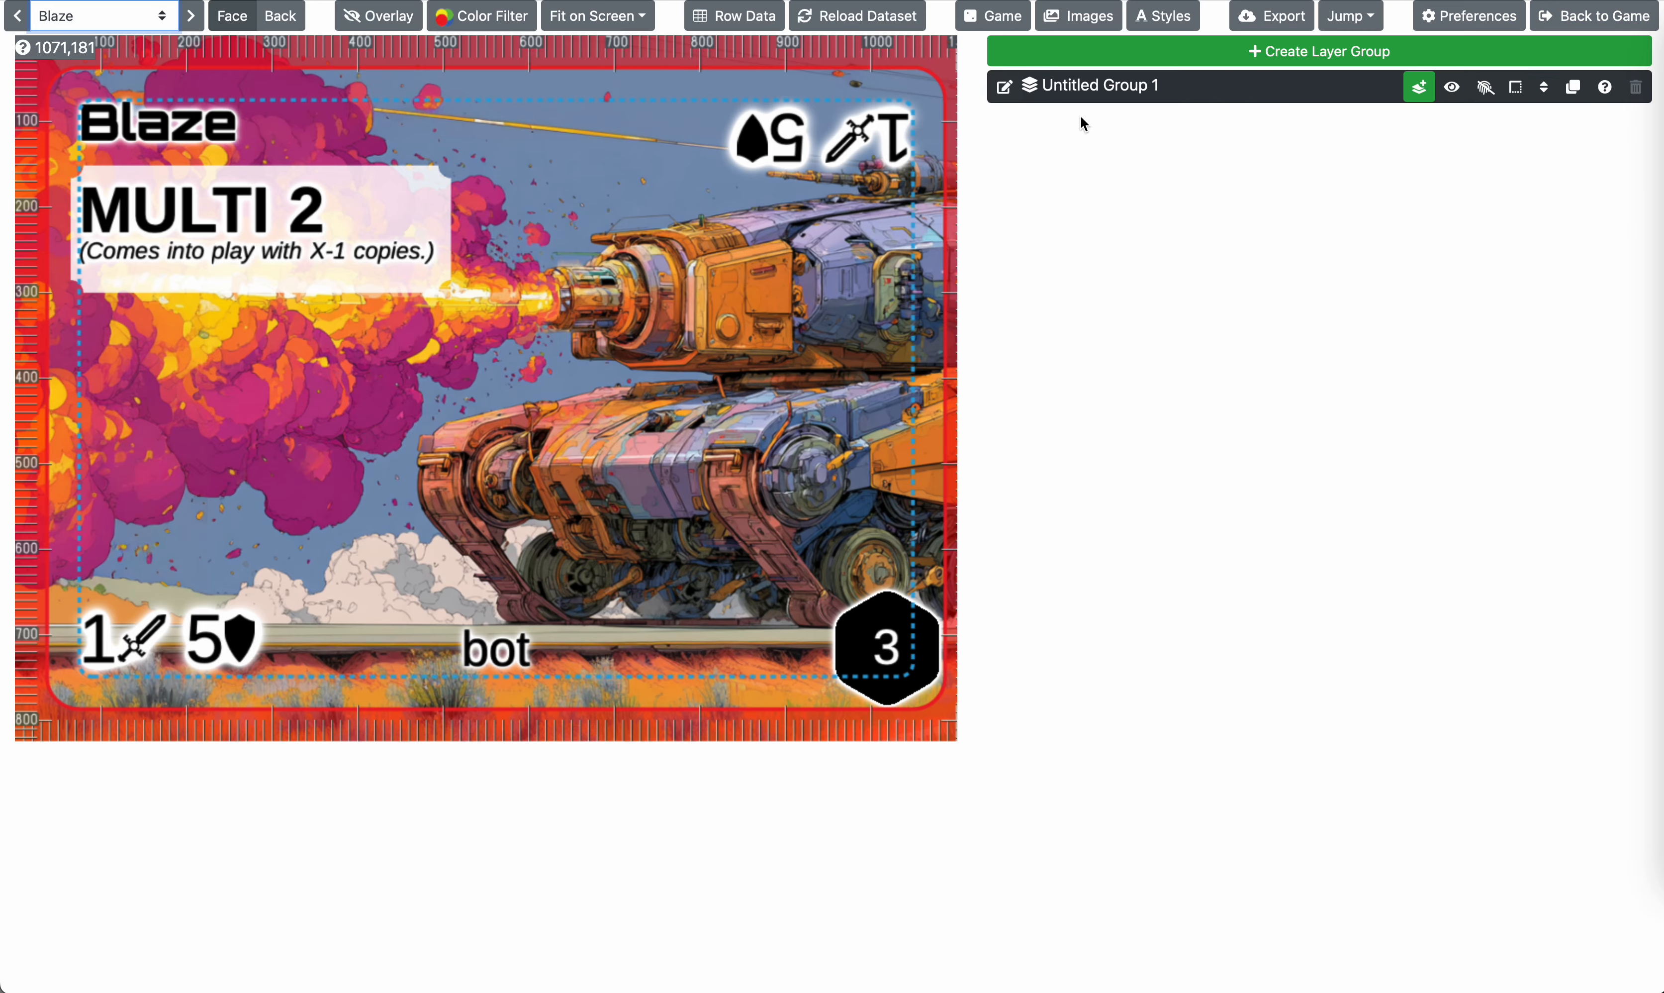
# In the old editor, expand the image layer in Untitled Group 1 and examine its position, size and aspect ratio options
pyautogui.click(1117, 88)
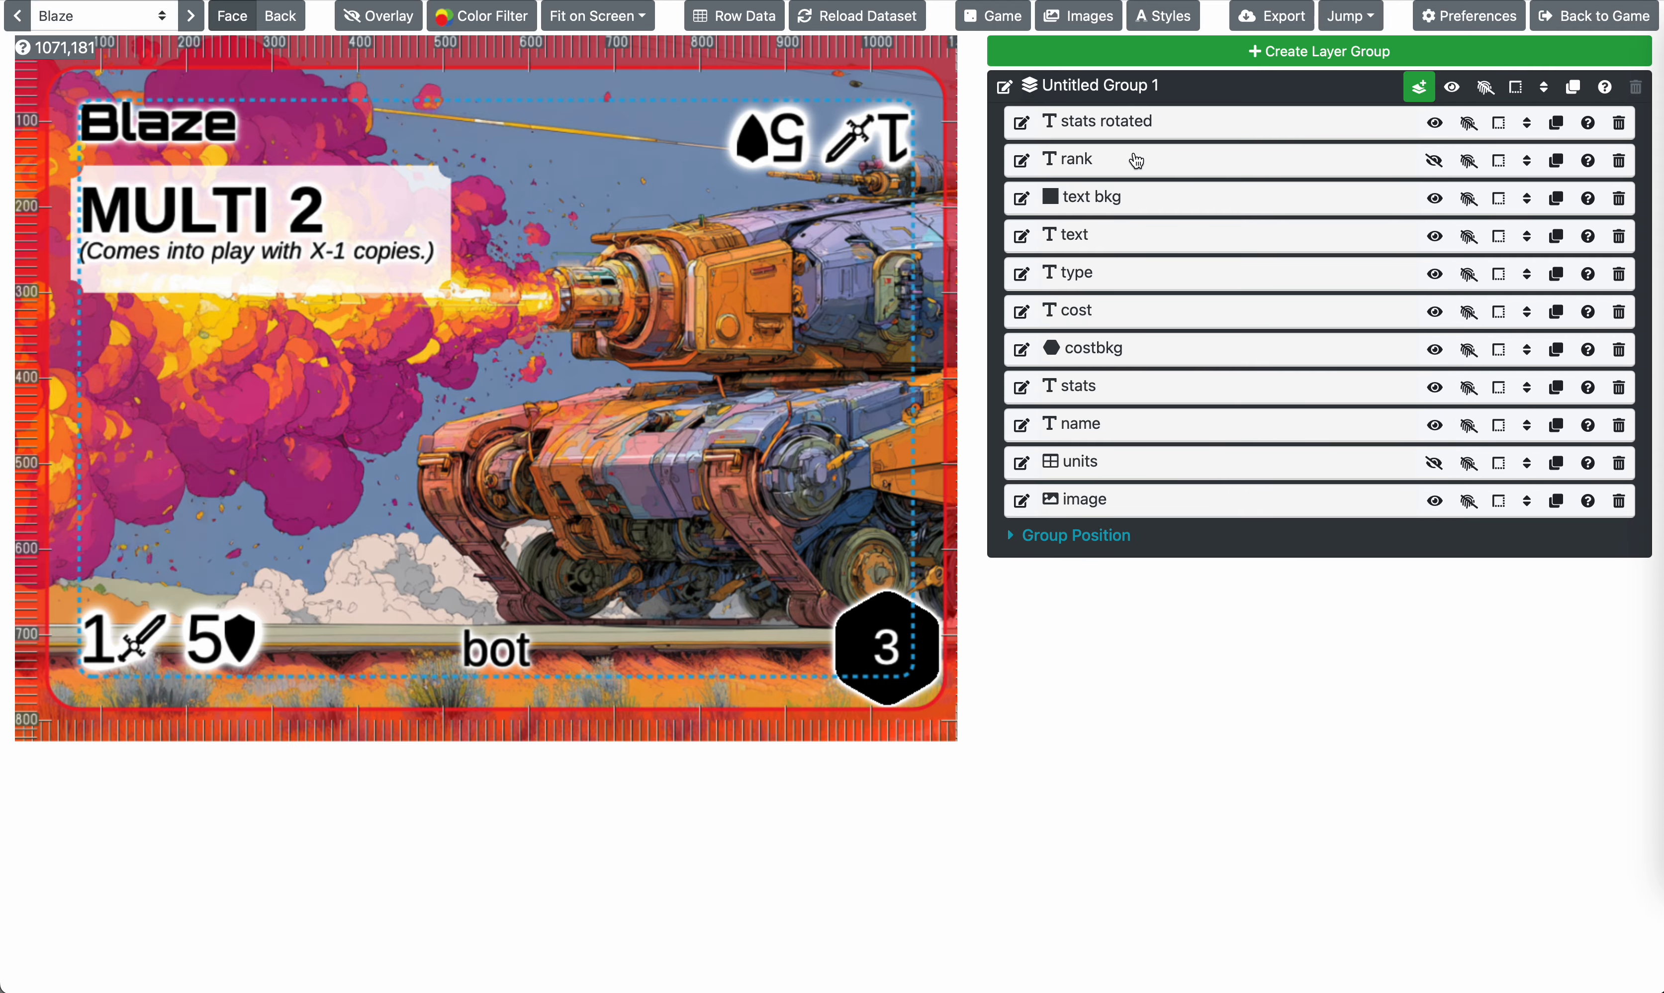
pyautogui.click(1143, 512)
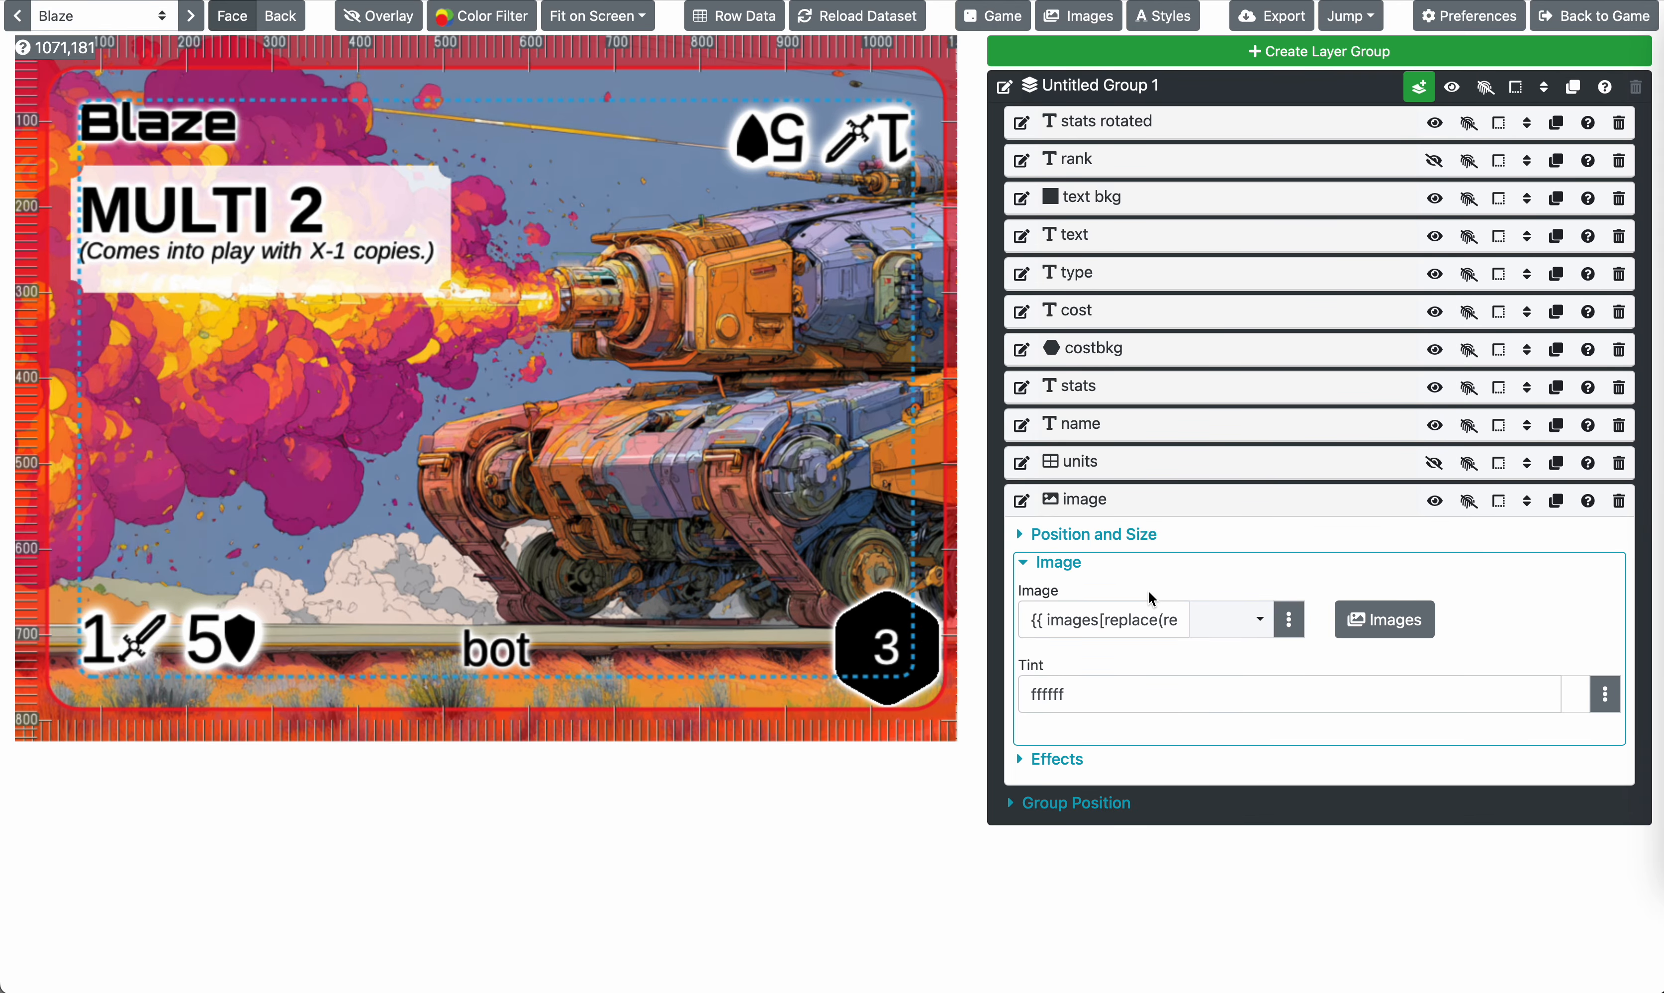
pyautogui.click(1130, 536)
pyautogui.scroll(-5, 1190, 590)
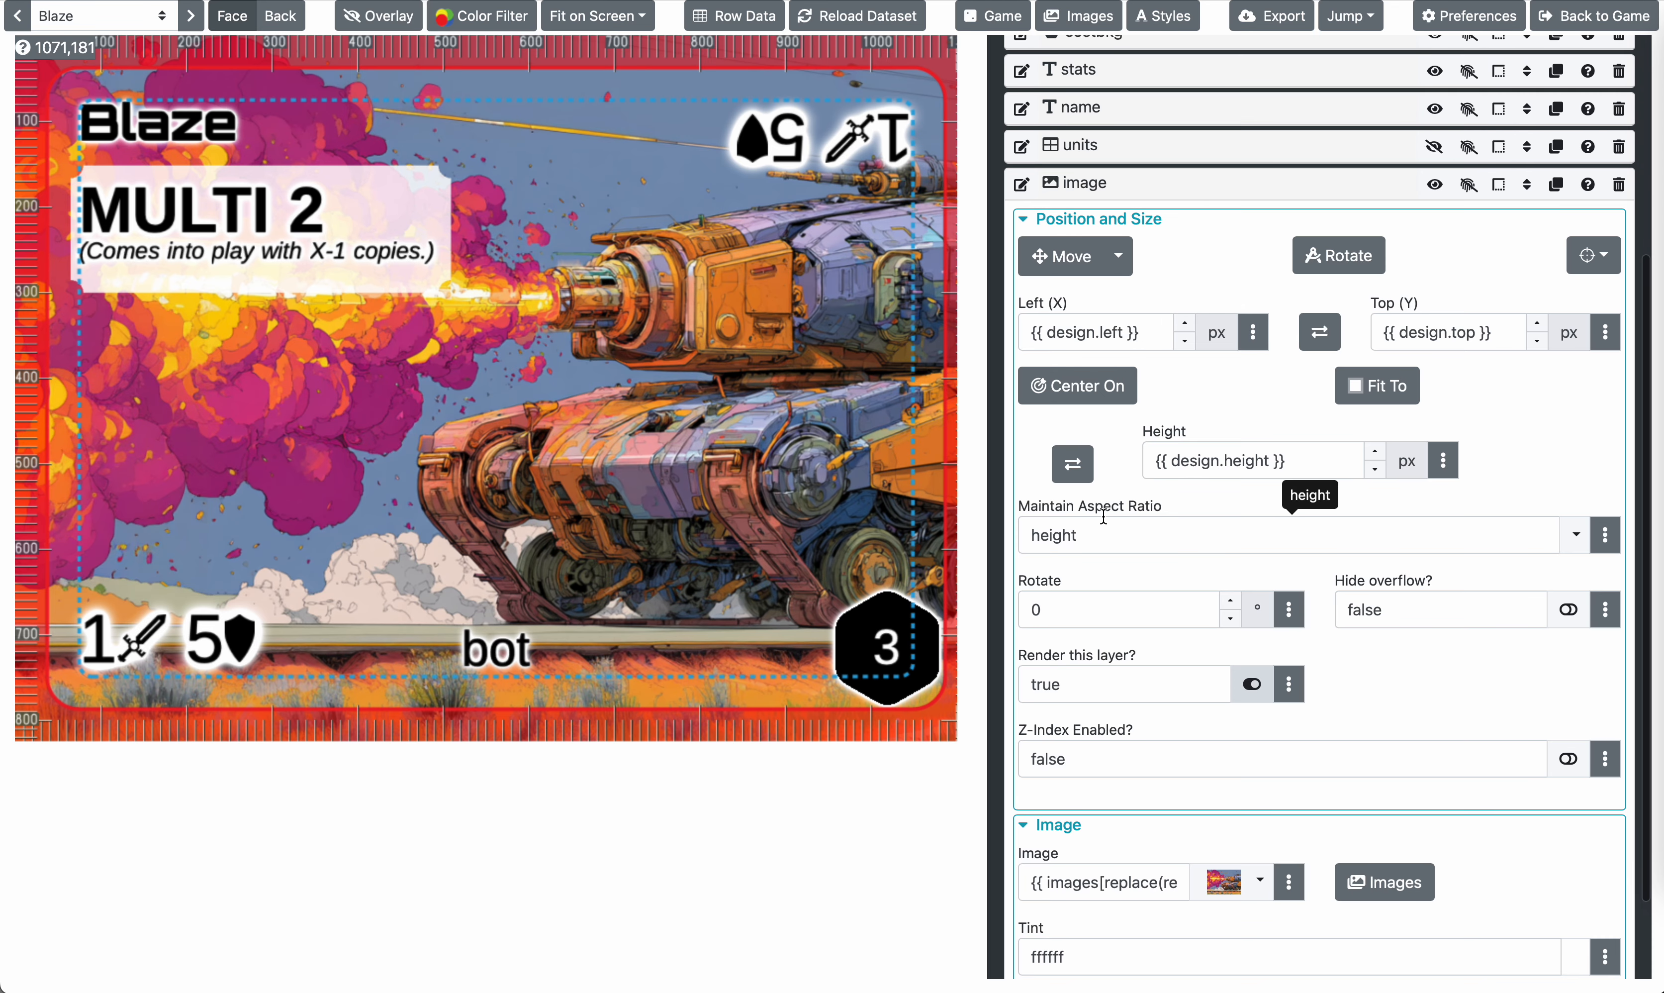
pyautogui.click(1575, 546)
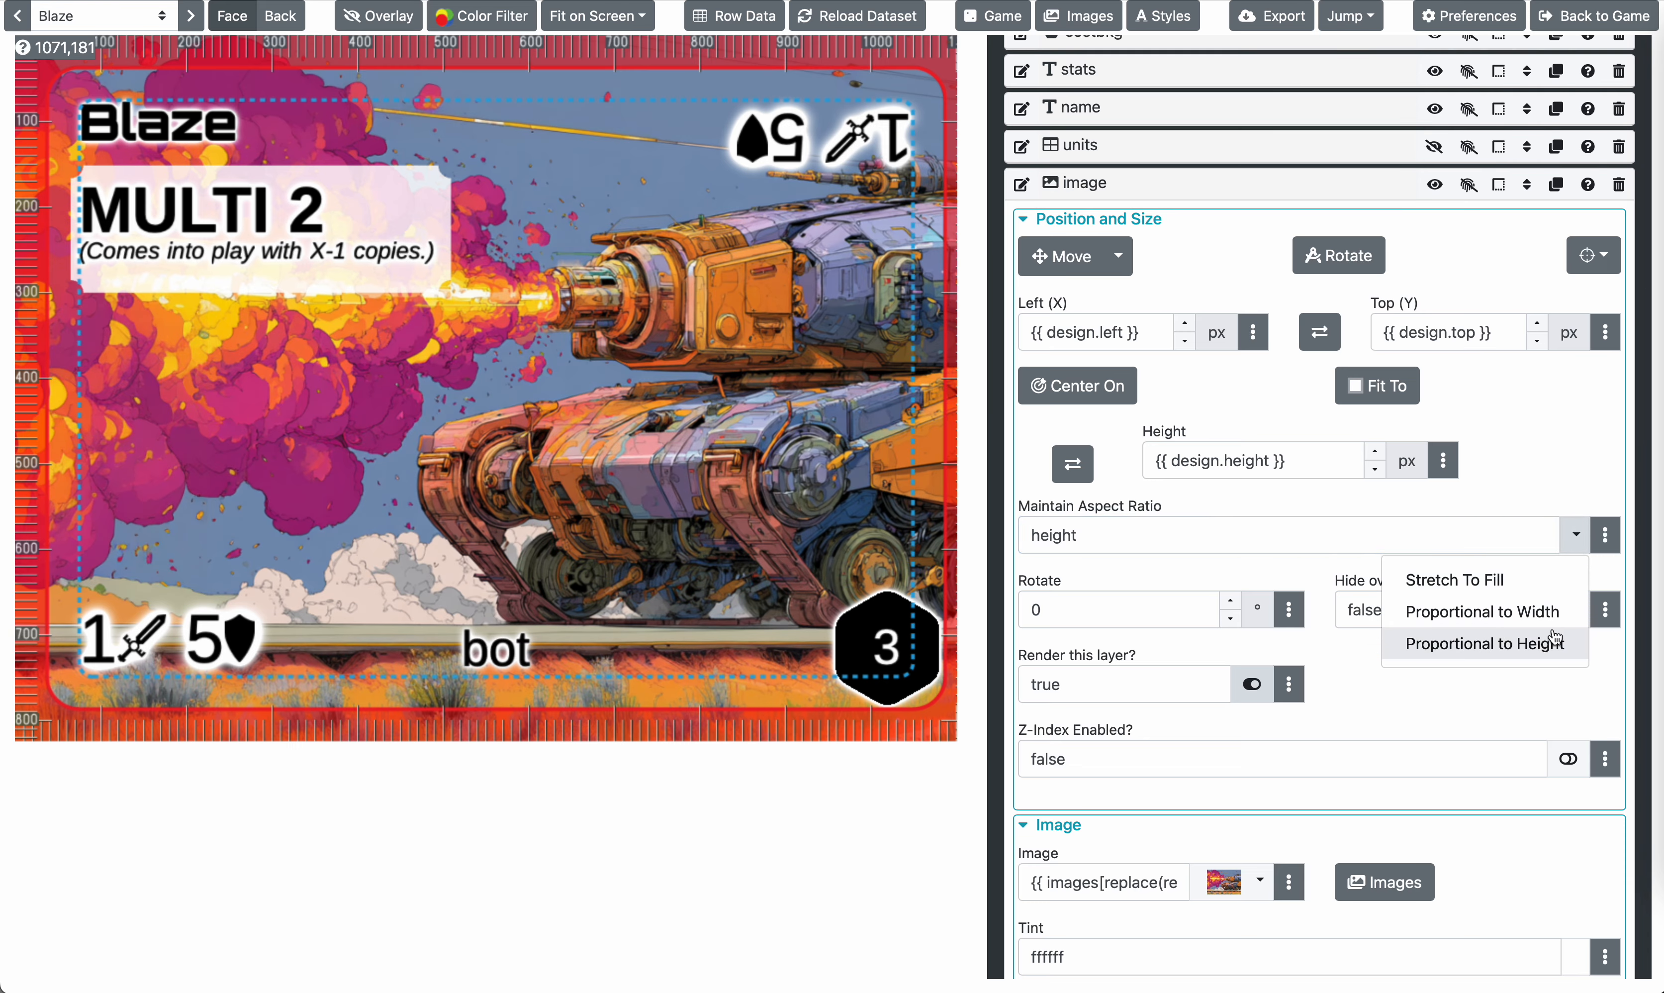
pyautogui.click(1348, 525)
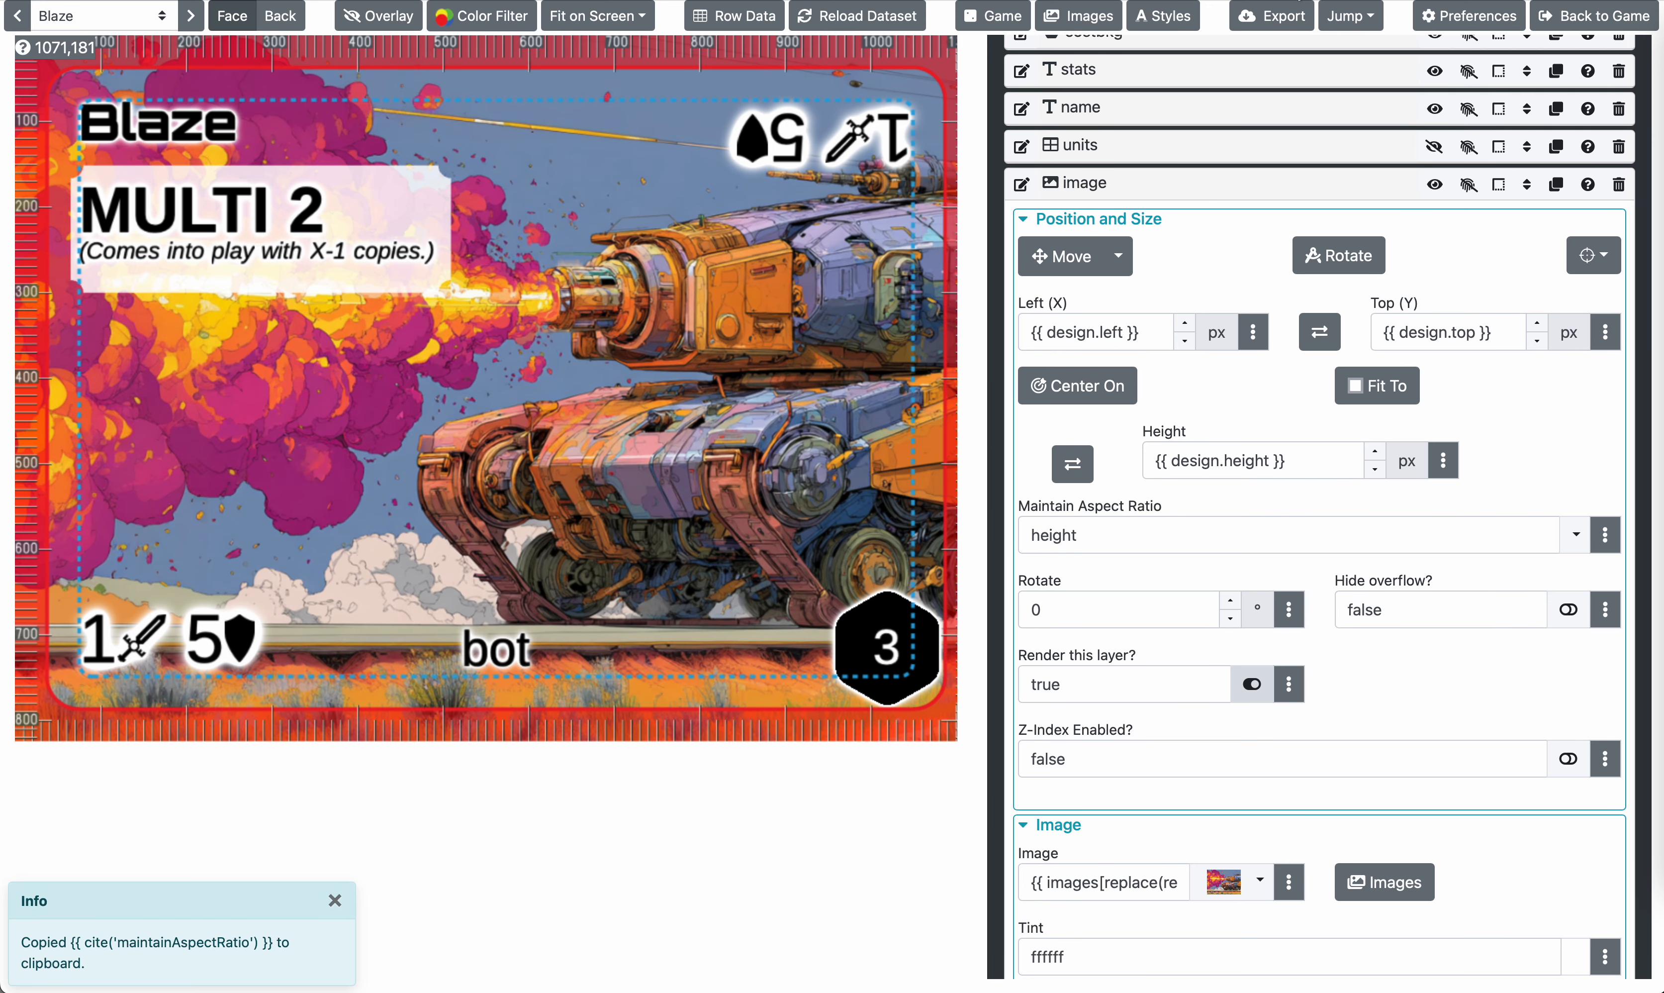
# In Component Studio 3, expand the image layer's size settings and review its width, height and overflow values
pyautogui.click(1298, 0)
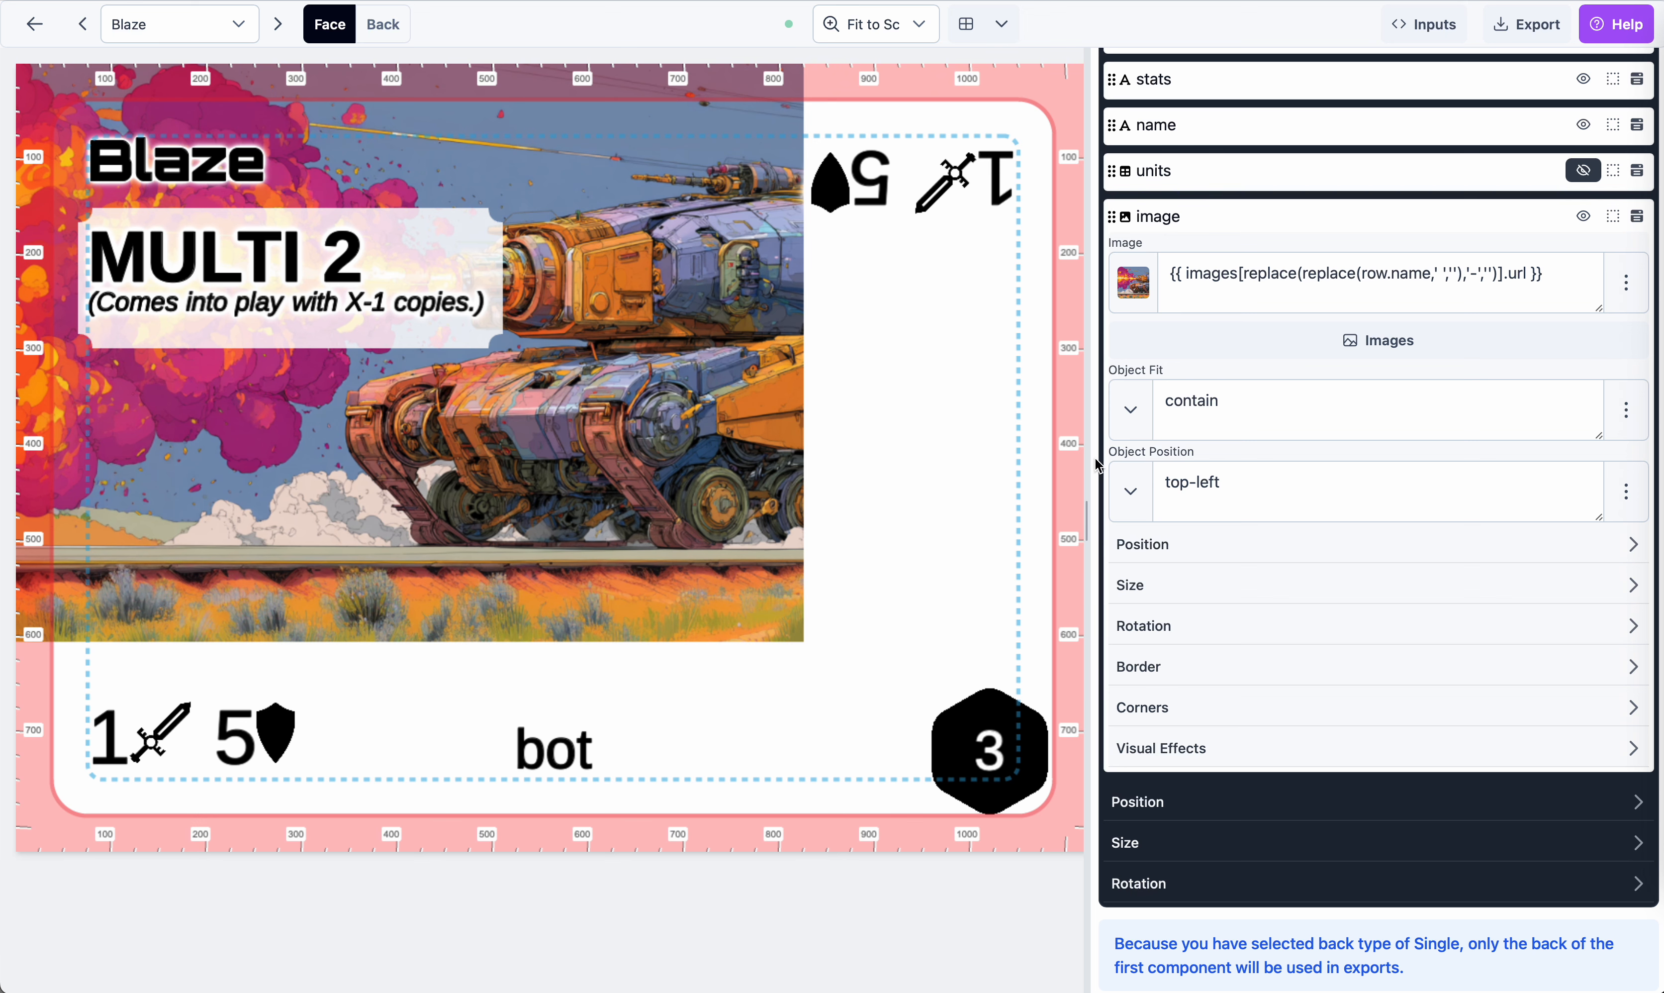
pyautogui.click(1156, 596)
pyautogui.scroll(-4, 1204, 628)
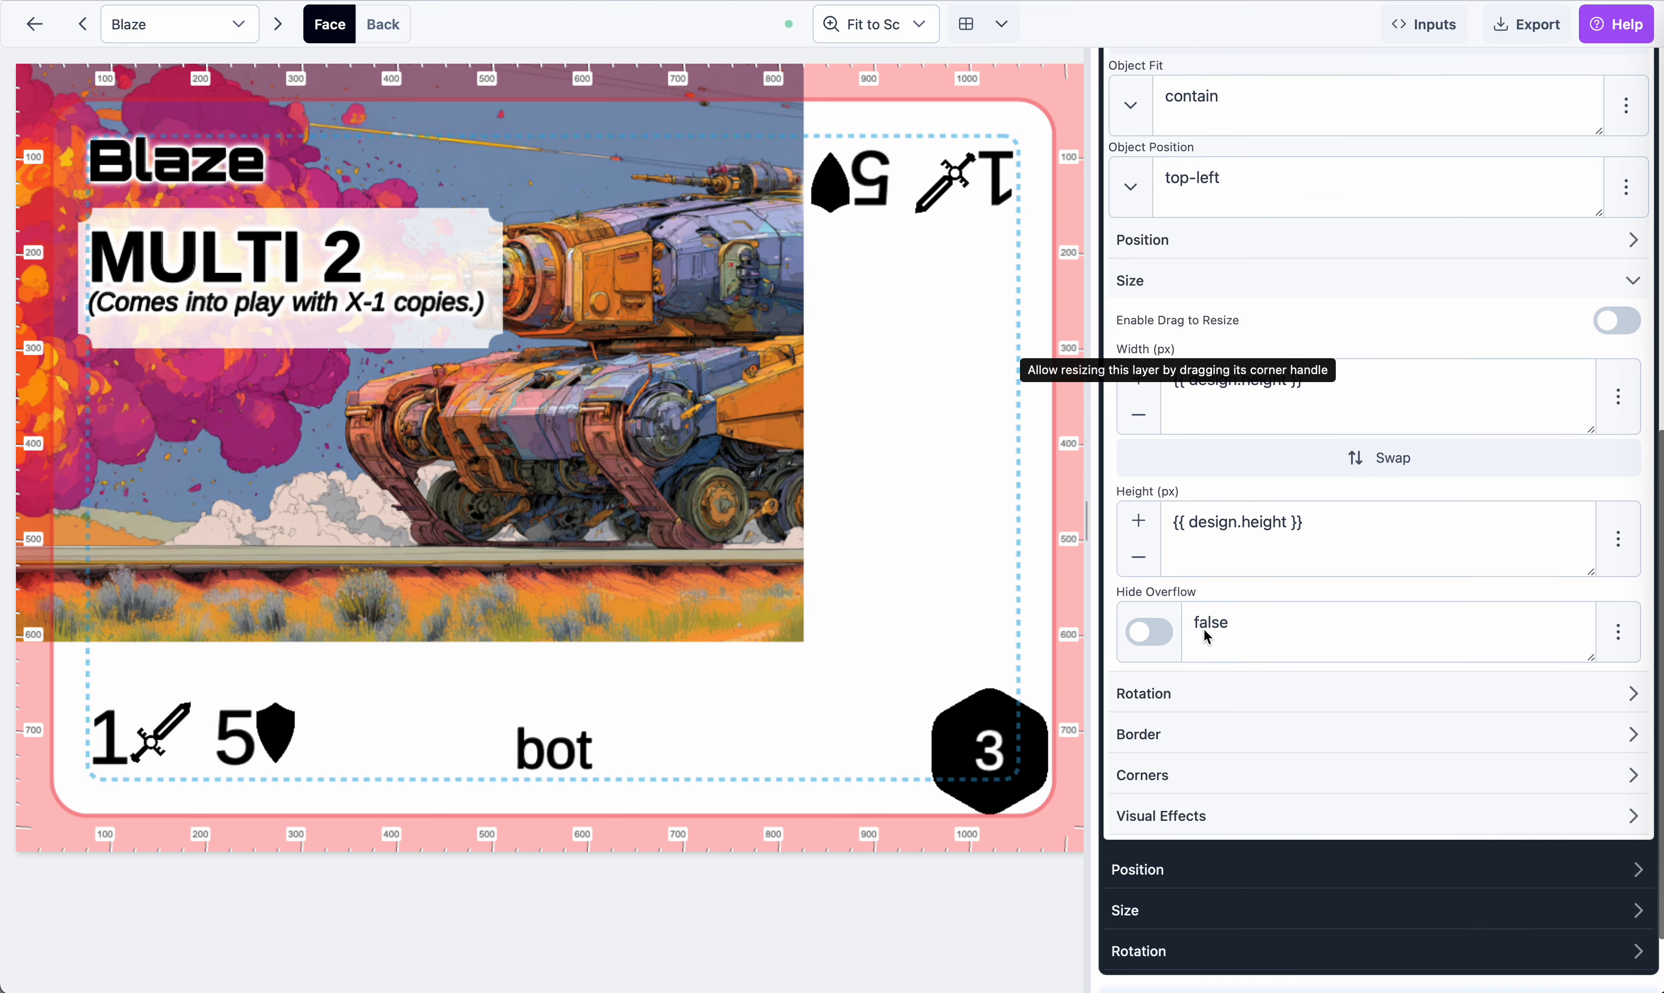
pyautogui.scroll(2, 1204, 628)
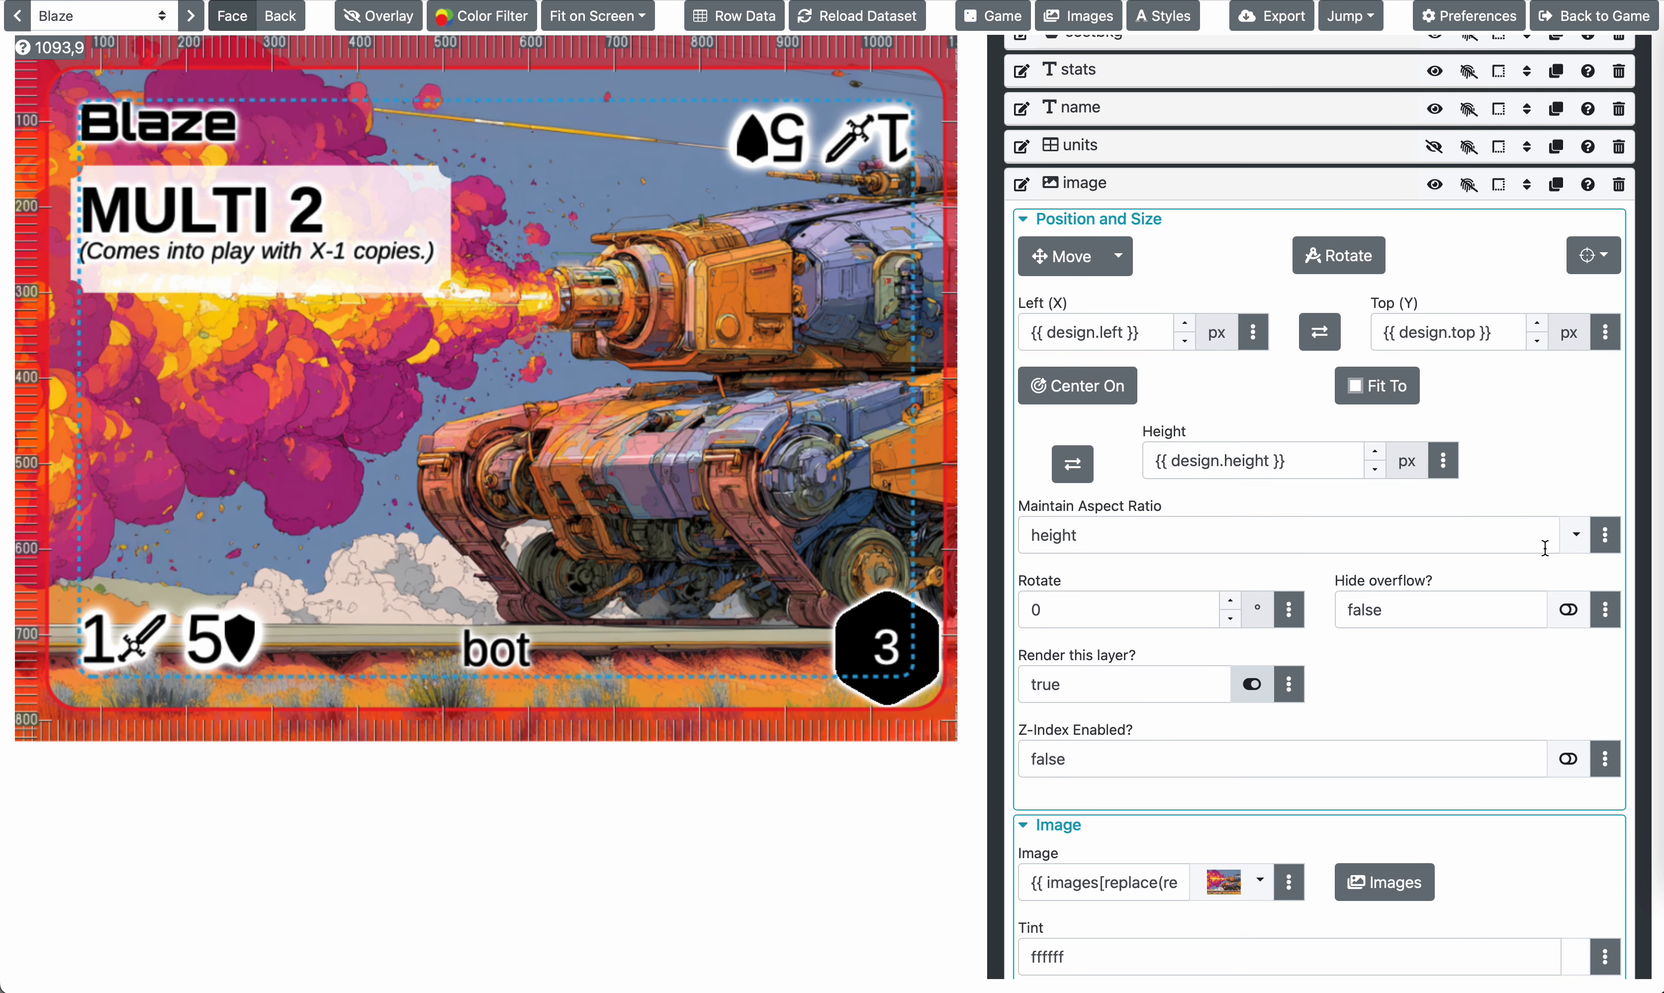
# In the old editor, switch the image layer's aspect ratio to Proportional to Width and back to Proportional to Height
pyautogui.click(1580, 546)
pyautogui.click(1559, 612)
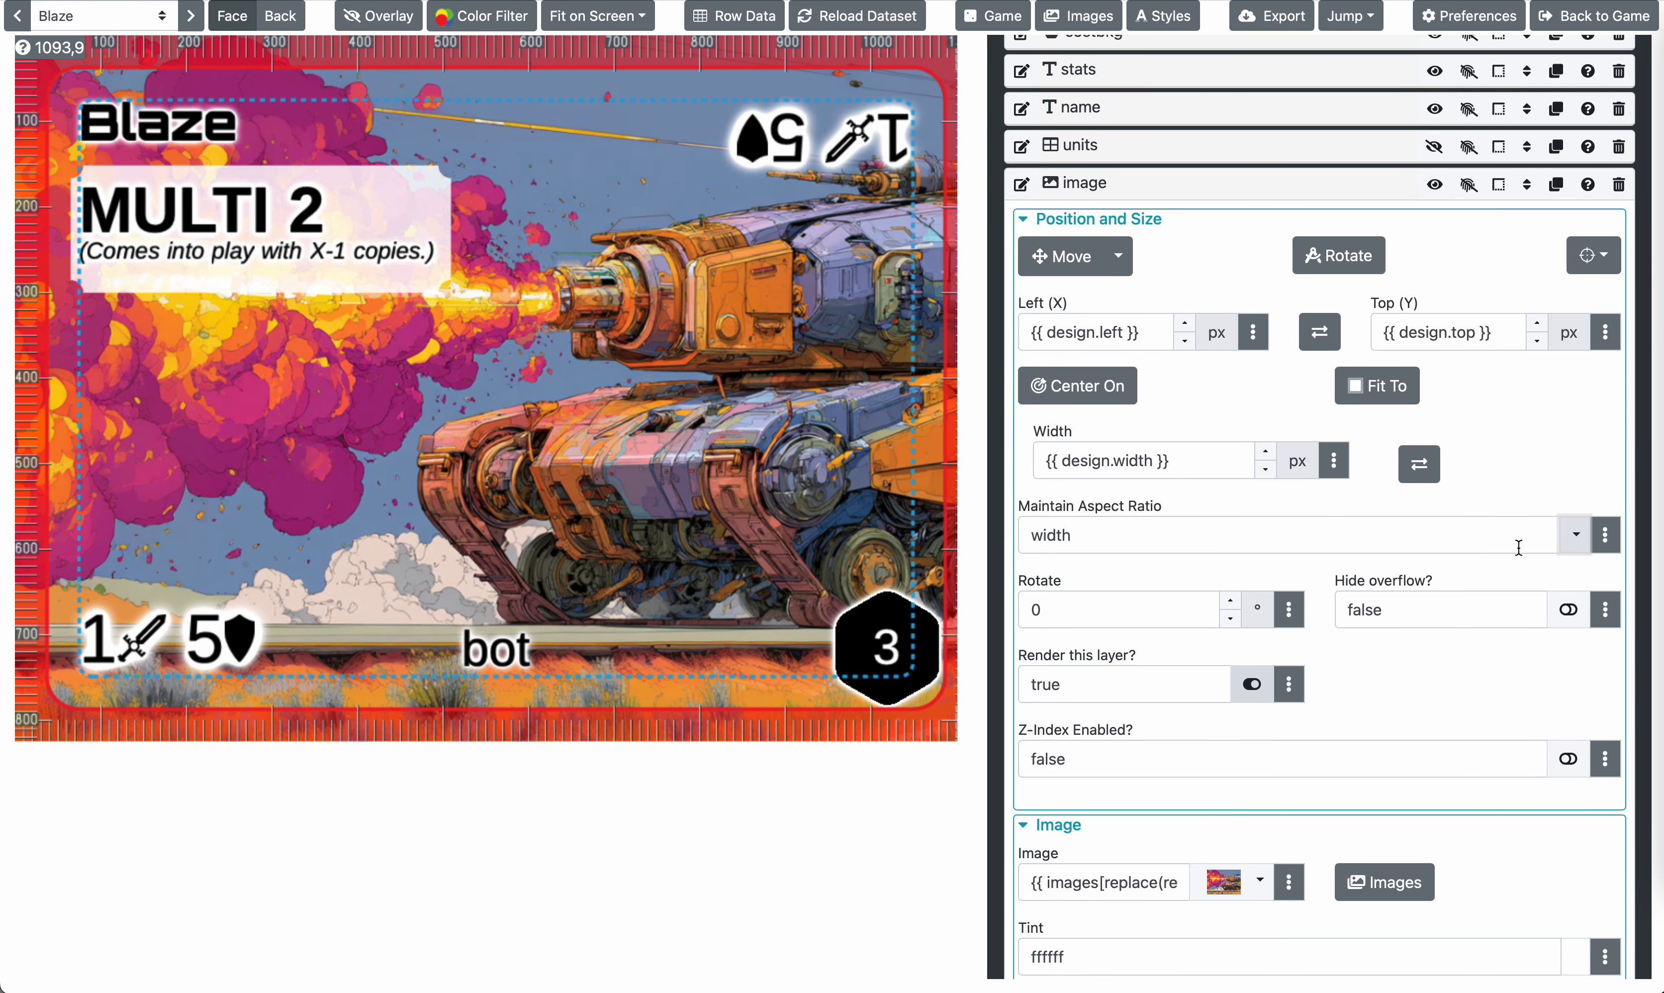
pyautogui.click(1573, 535)
pyautogui.click(1541, 645)
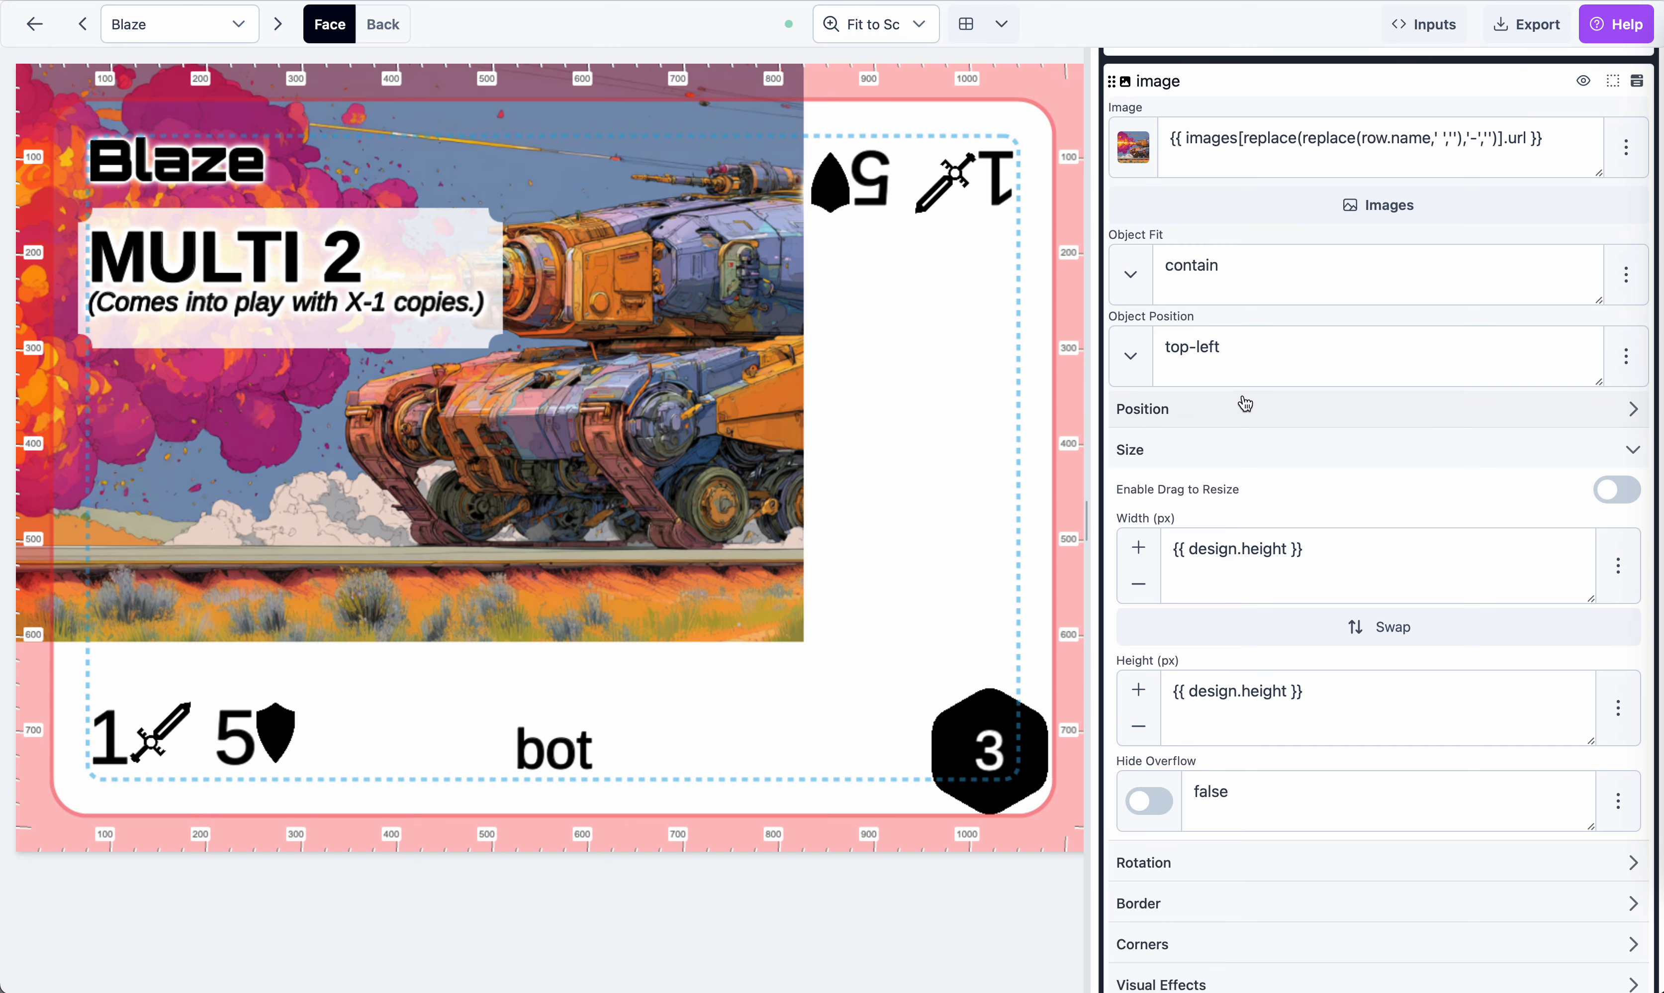
# In Component Studio 3, examine the image layer's width expression together with its object fit and object position
pyautogui.click(1183, 553)
pyautogui.click(1232, 468)
pyautogui.scroll(4, 1244, 398)
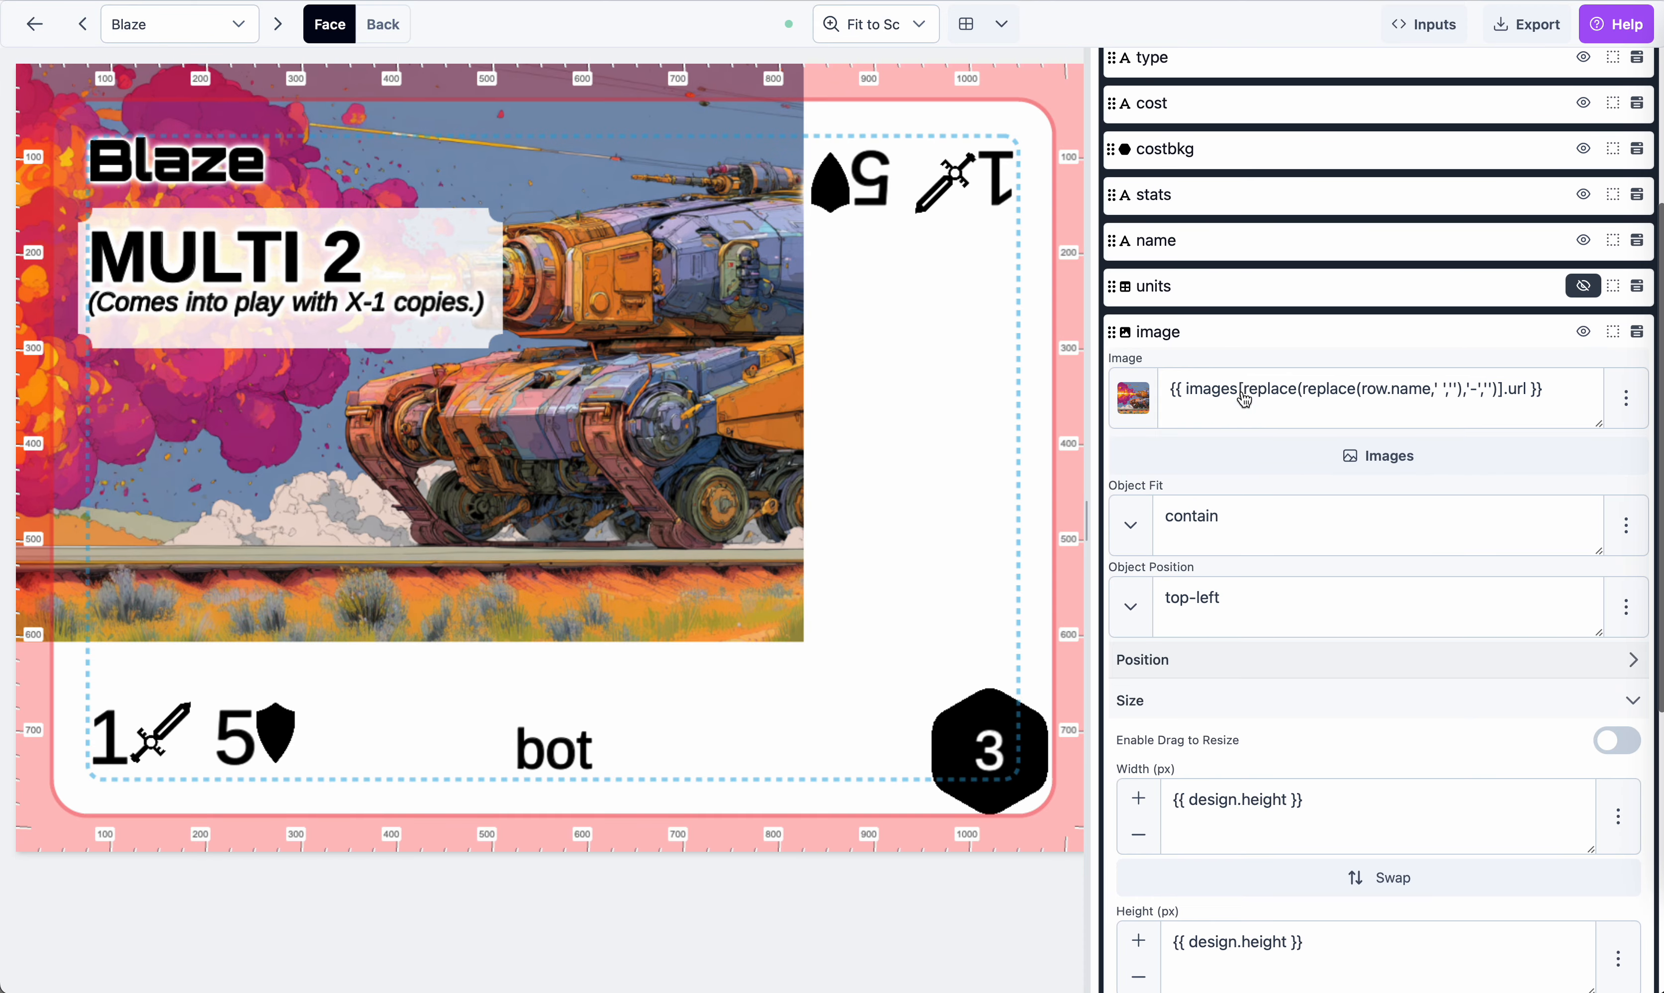
# Set the image layer's width expression to {{ design.width }}
pyautogui.scroll(-4, 1245, 399)
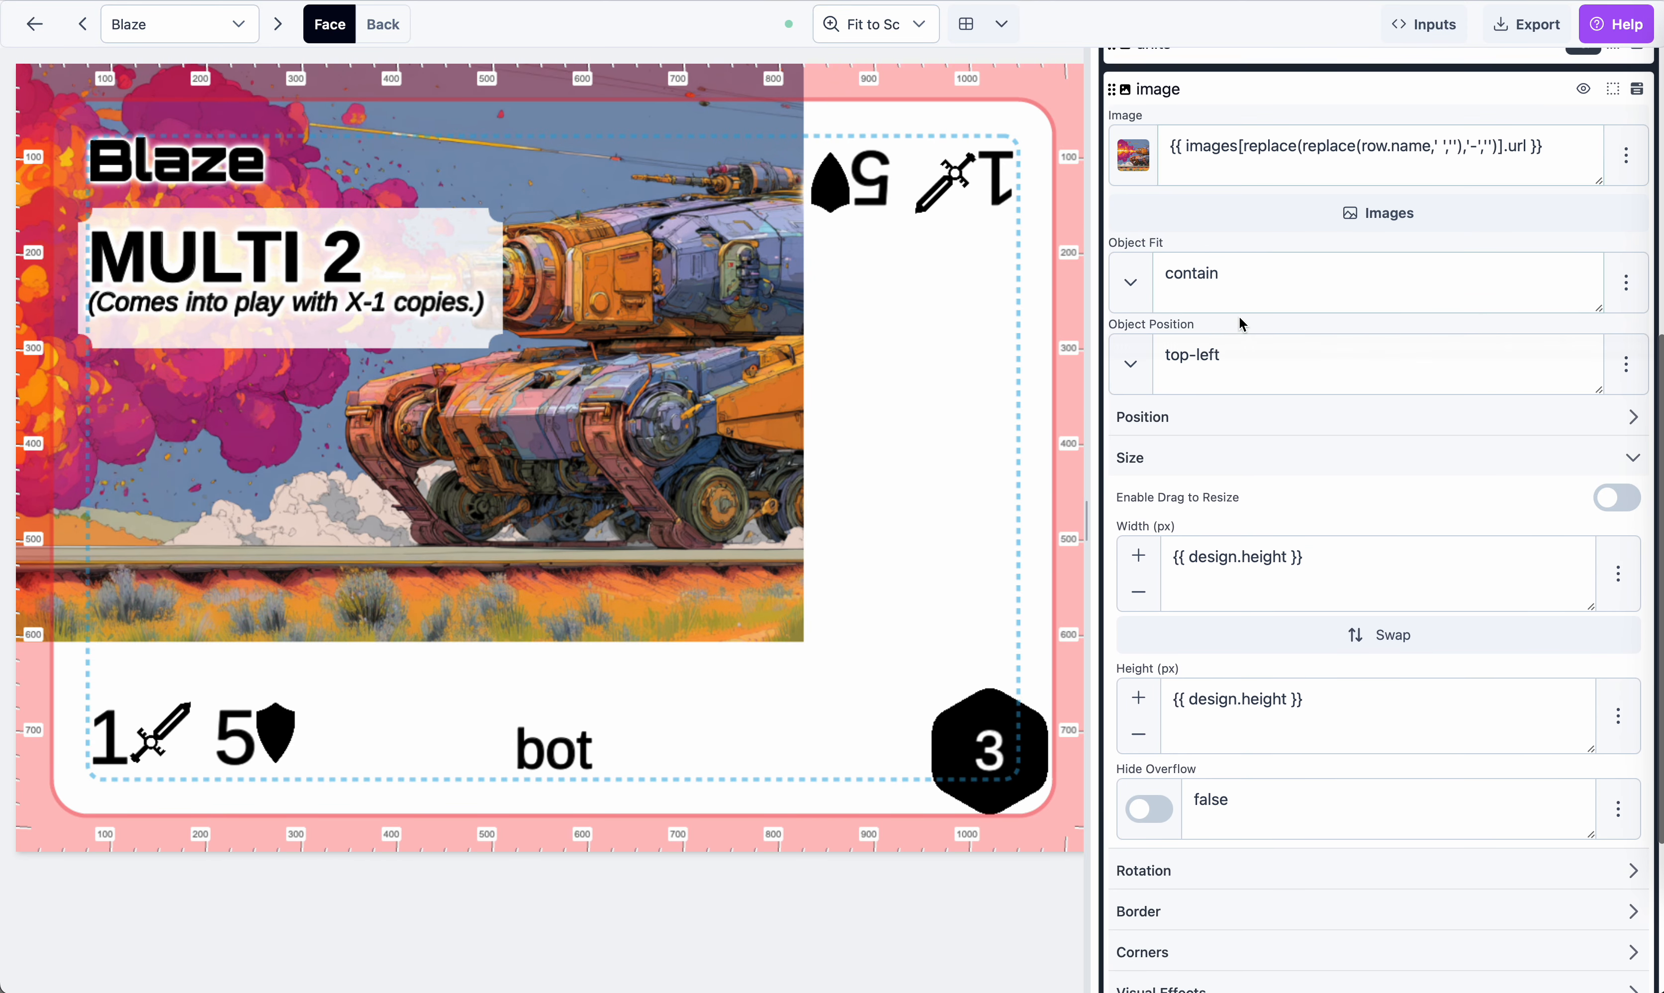
pyautogui.click(1240, 356)
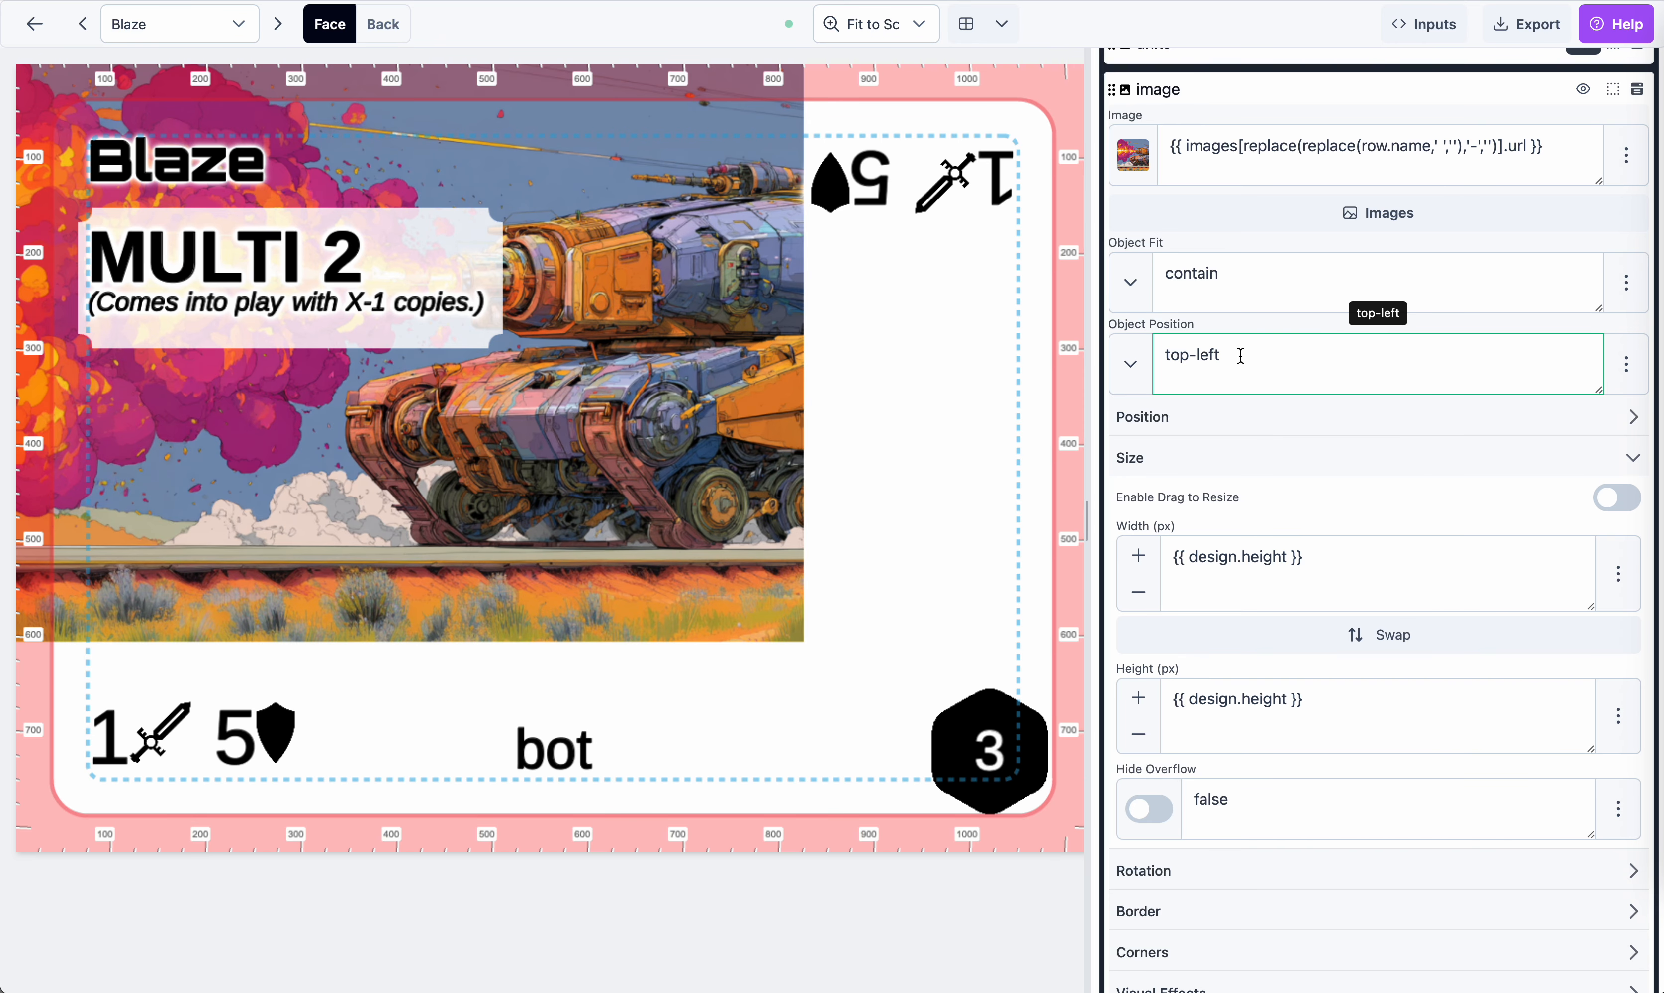
pyautogui.click(1170, 369)
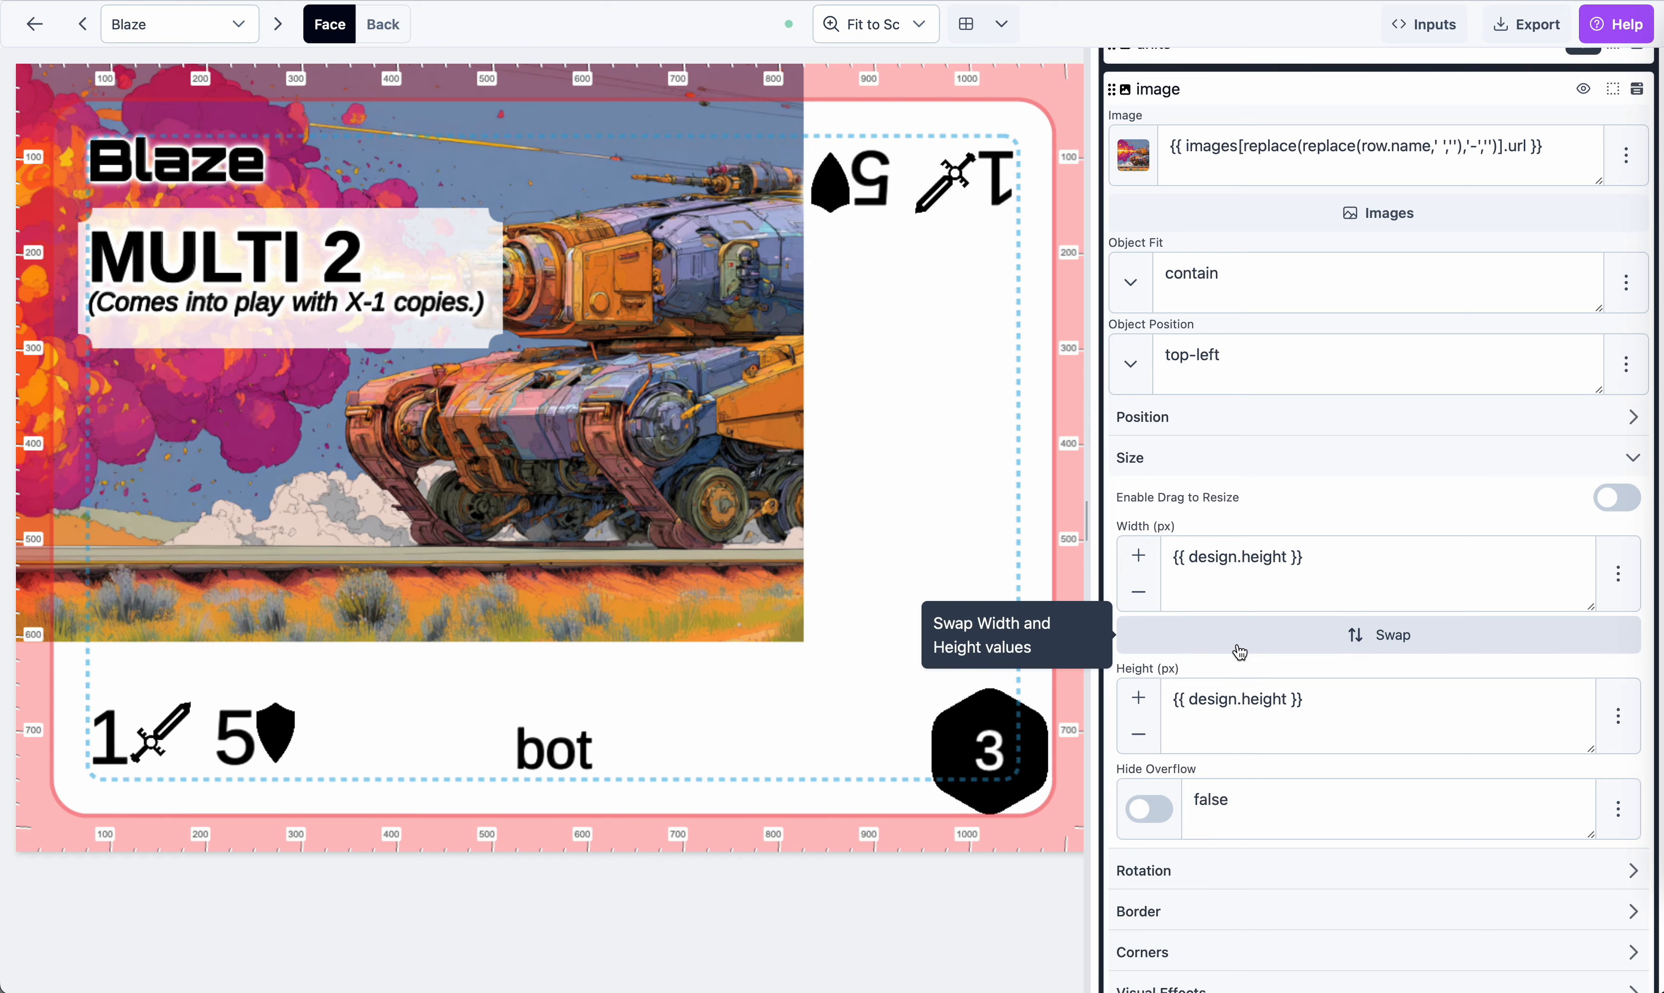
pyautogui.click(1266, 559)
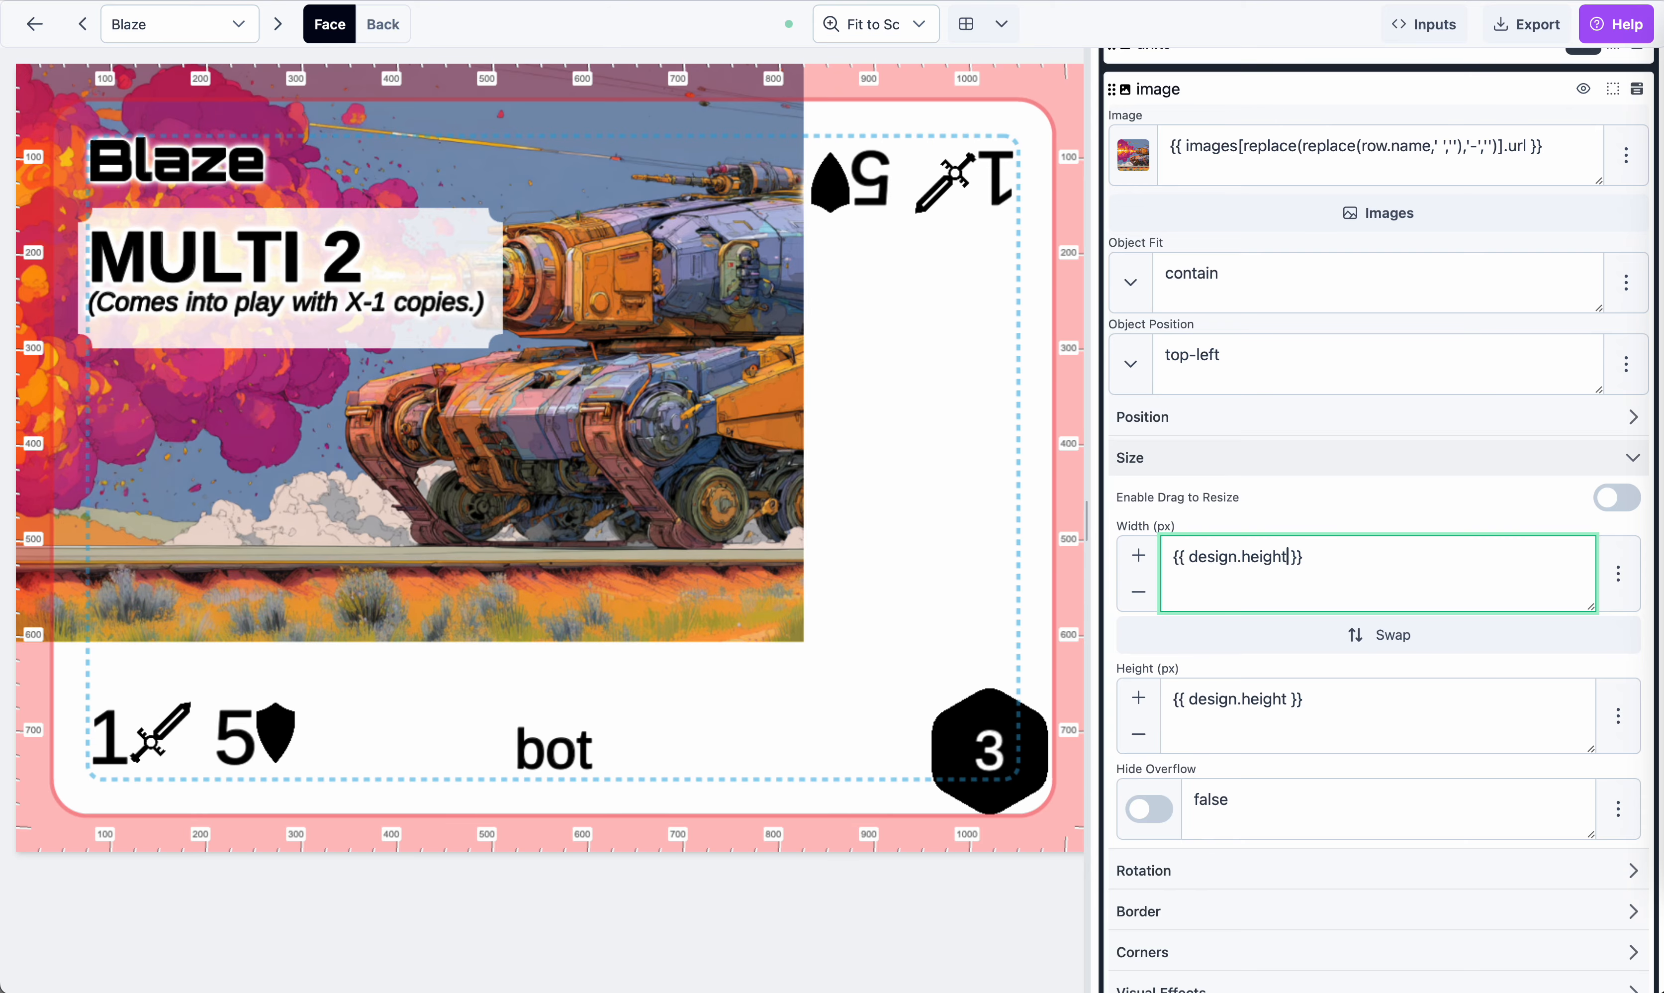
pyautogui.press('BackSpace')
pyautogui.press('BackSpace')
pyautogui.press('BackSpace')
pyautogui.press('BackSpace')
pyautogui.press('BackSpace')
pyautogui.write('width')
# Replace the image layer's height expression with a copy of the width expression, {{ design.width }}
pyautogui.tripleClick(1275, 559)
pyautogui.hotkey('ctrl', 'c')
pyautogui.tripleClick(1275, 699)
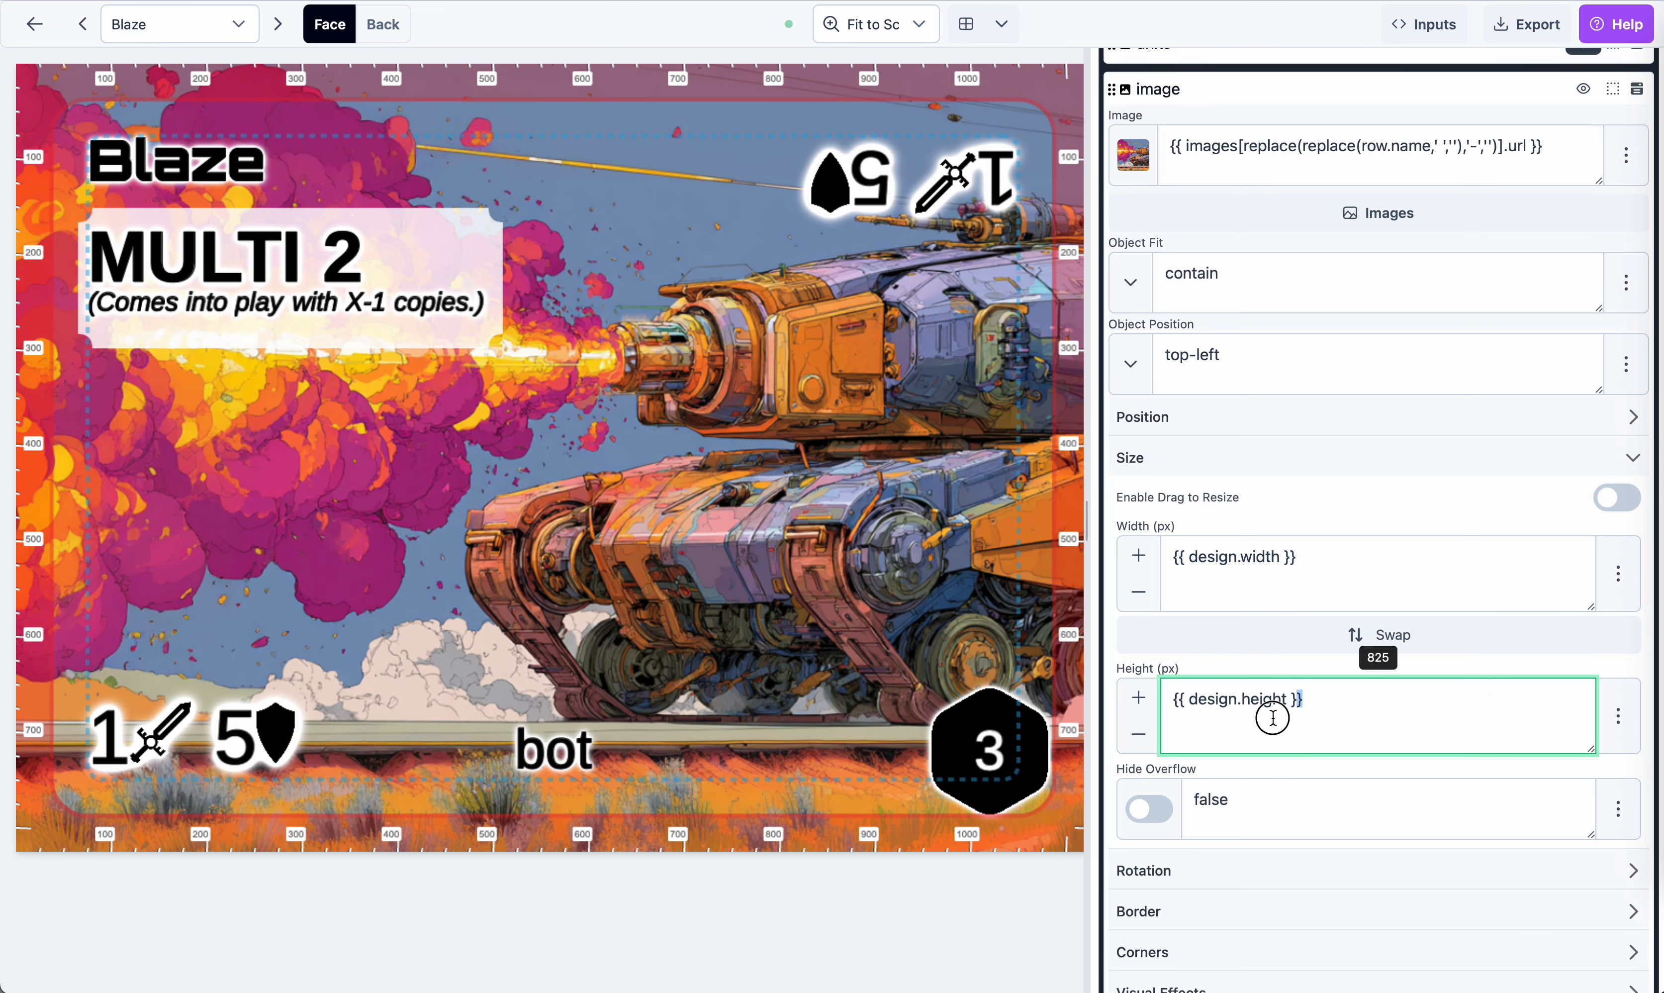
pyautogui.hotkey('ctrl', 'v')
pyautogui.click(1282, 676)
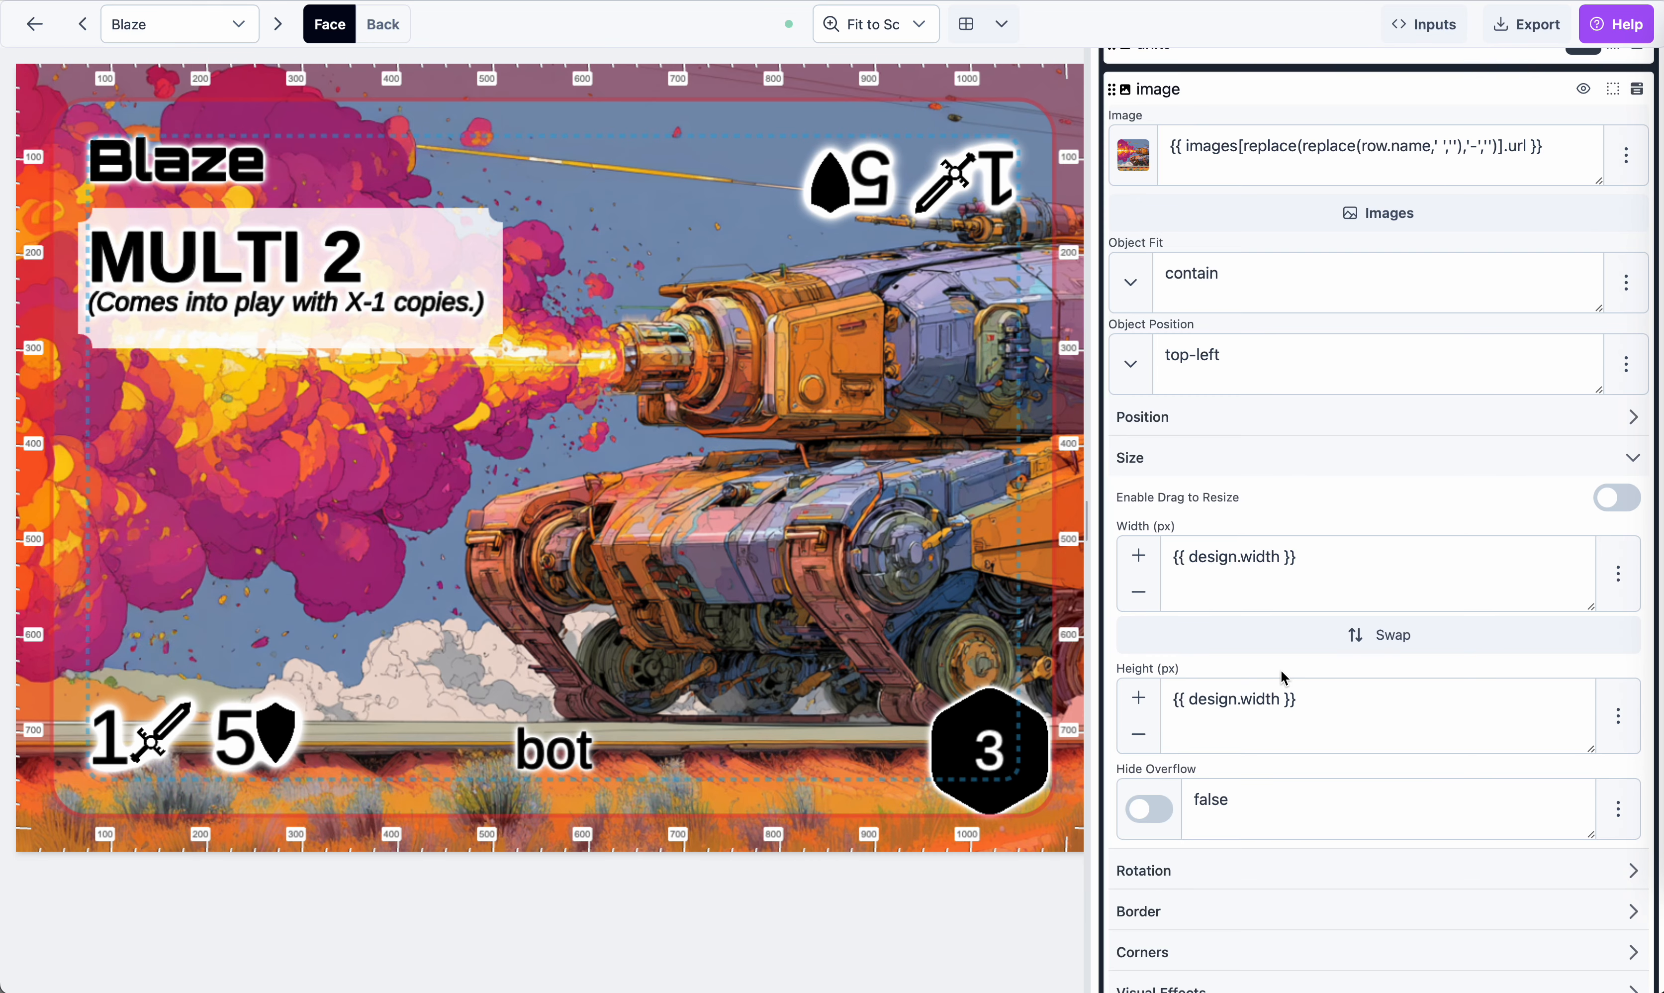
# Set the image layer's height expression to {{ design.height }}
pyautogui.click(1274, 706)
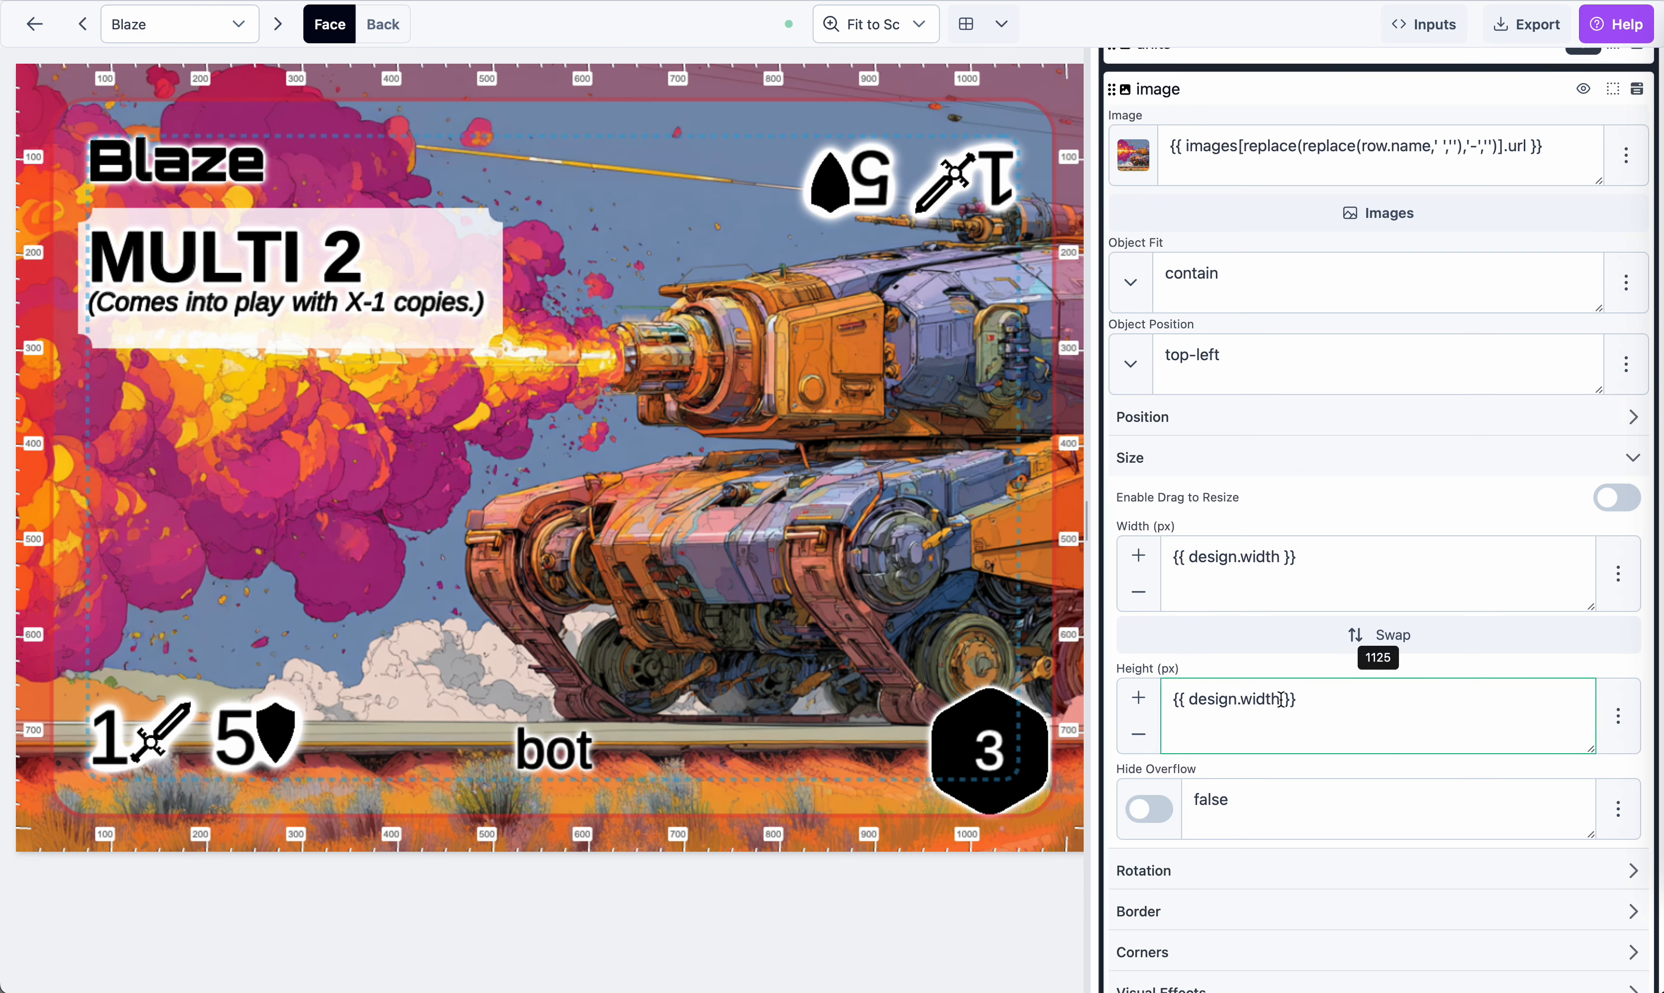
pyautogui.moveTo(1282, 698); pyautogui.dragTo(1244, 696)
pyautogui.write('heigh')
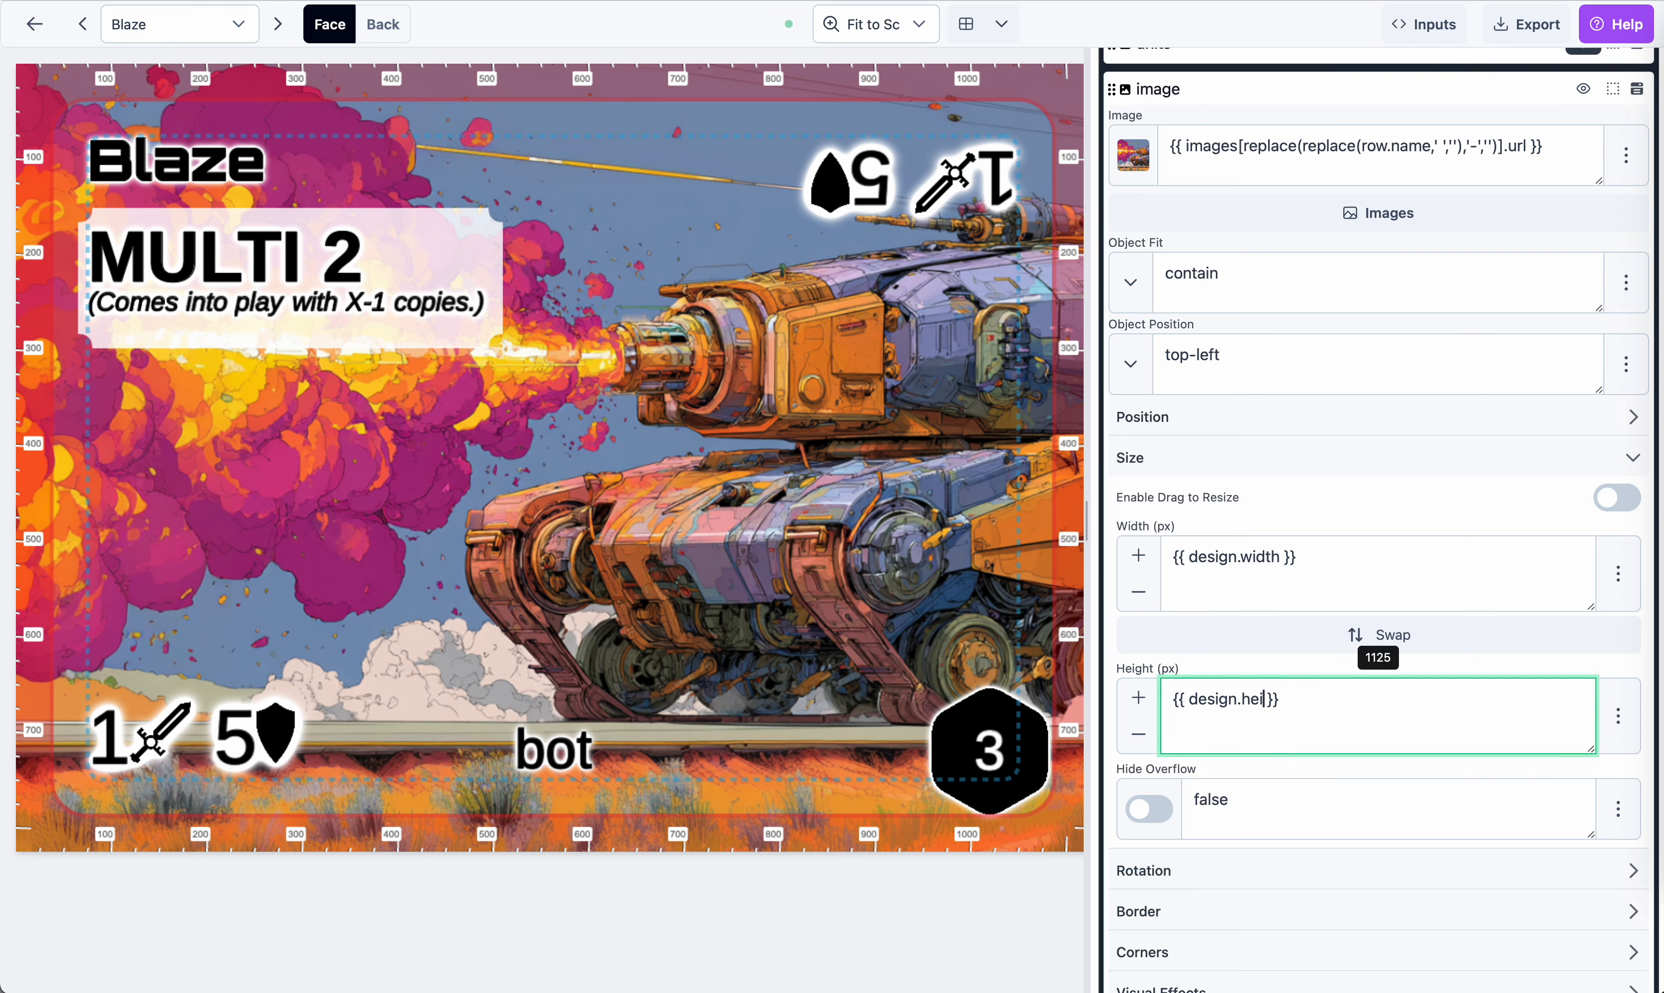
pyautogui.write('t')
pyautogui.press('BackSpace')
pyautogui.write('ght')
pyautogui.click(1253, 674)
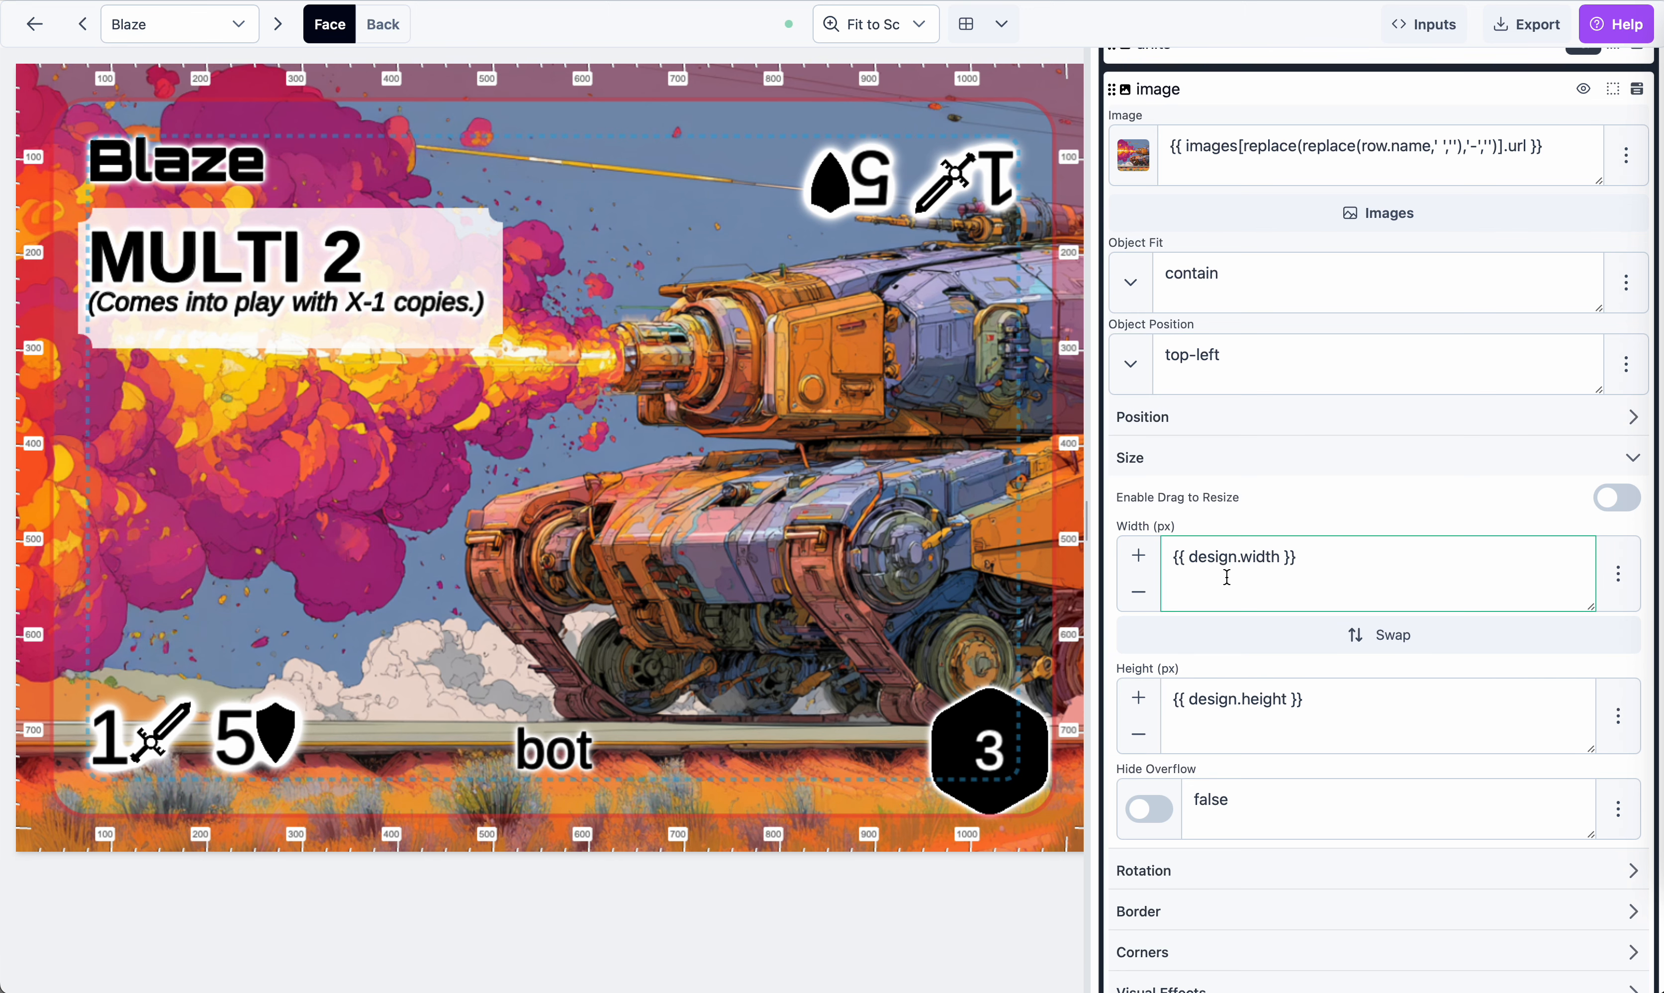
pyautogui.click(1264, 575)
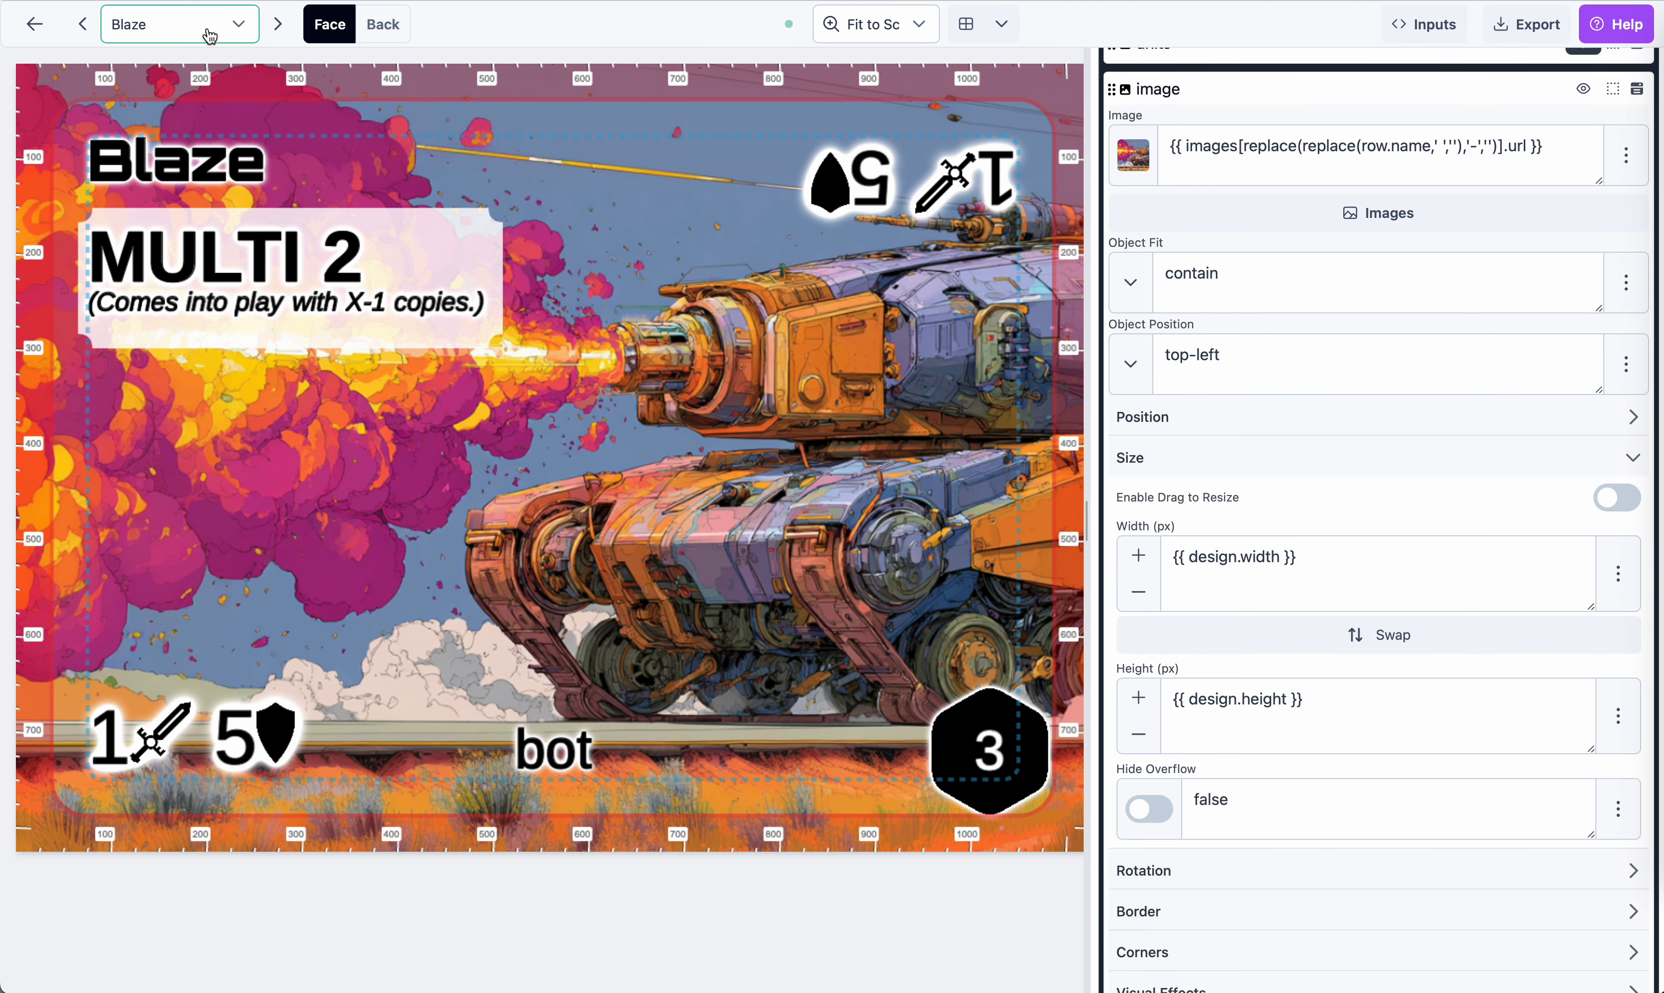
# Go back through the cards preceding Blaze to Anti-Interference Module and check how their images fit
pyautogui.click(90, 23)
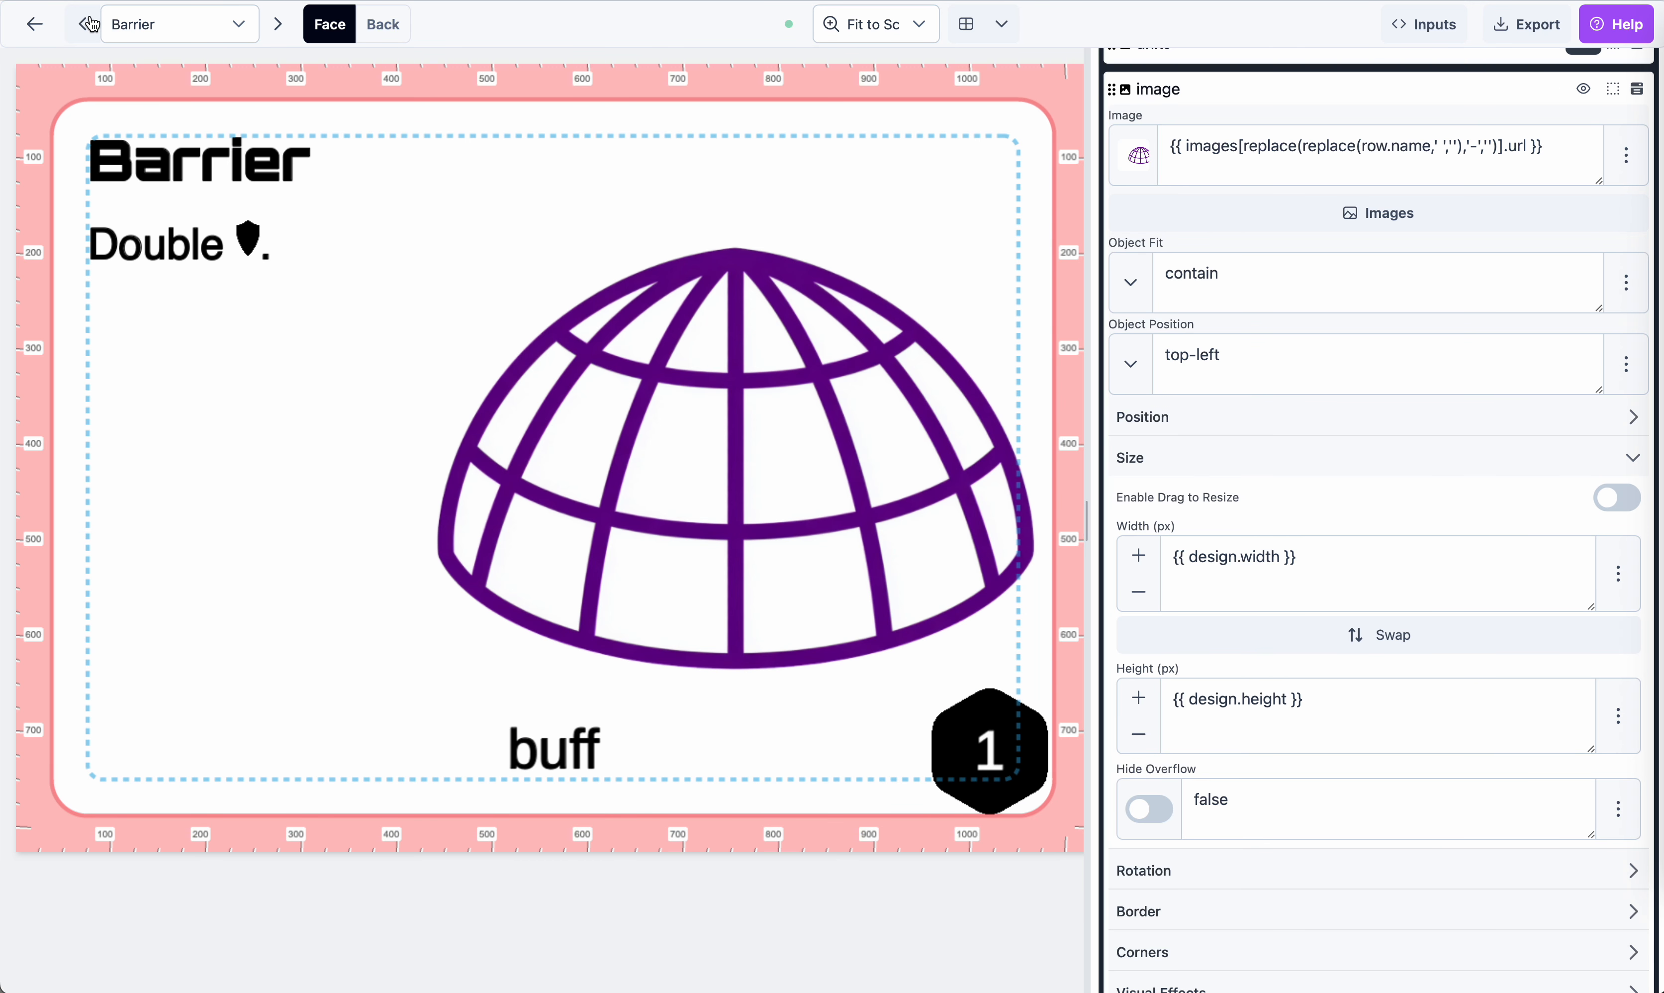
pyautogui.click(92, 32)
pyautogui.click(84, 27)
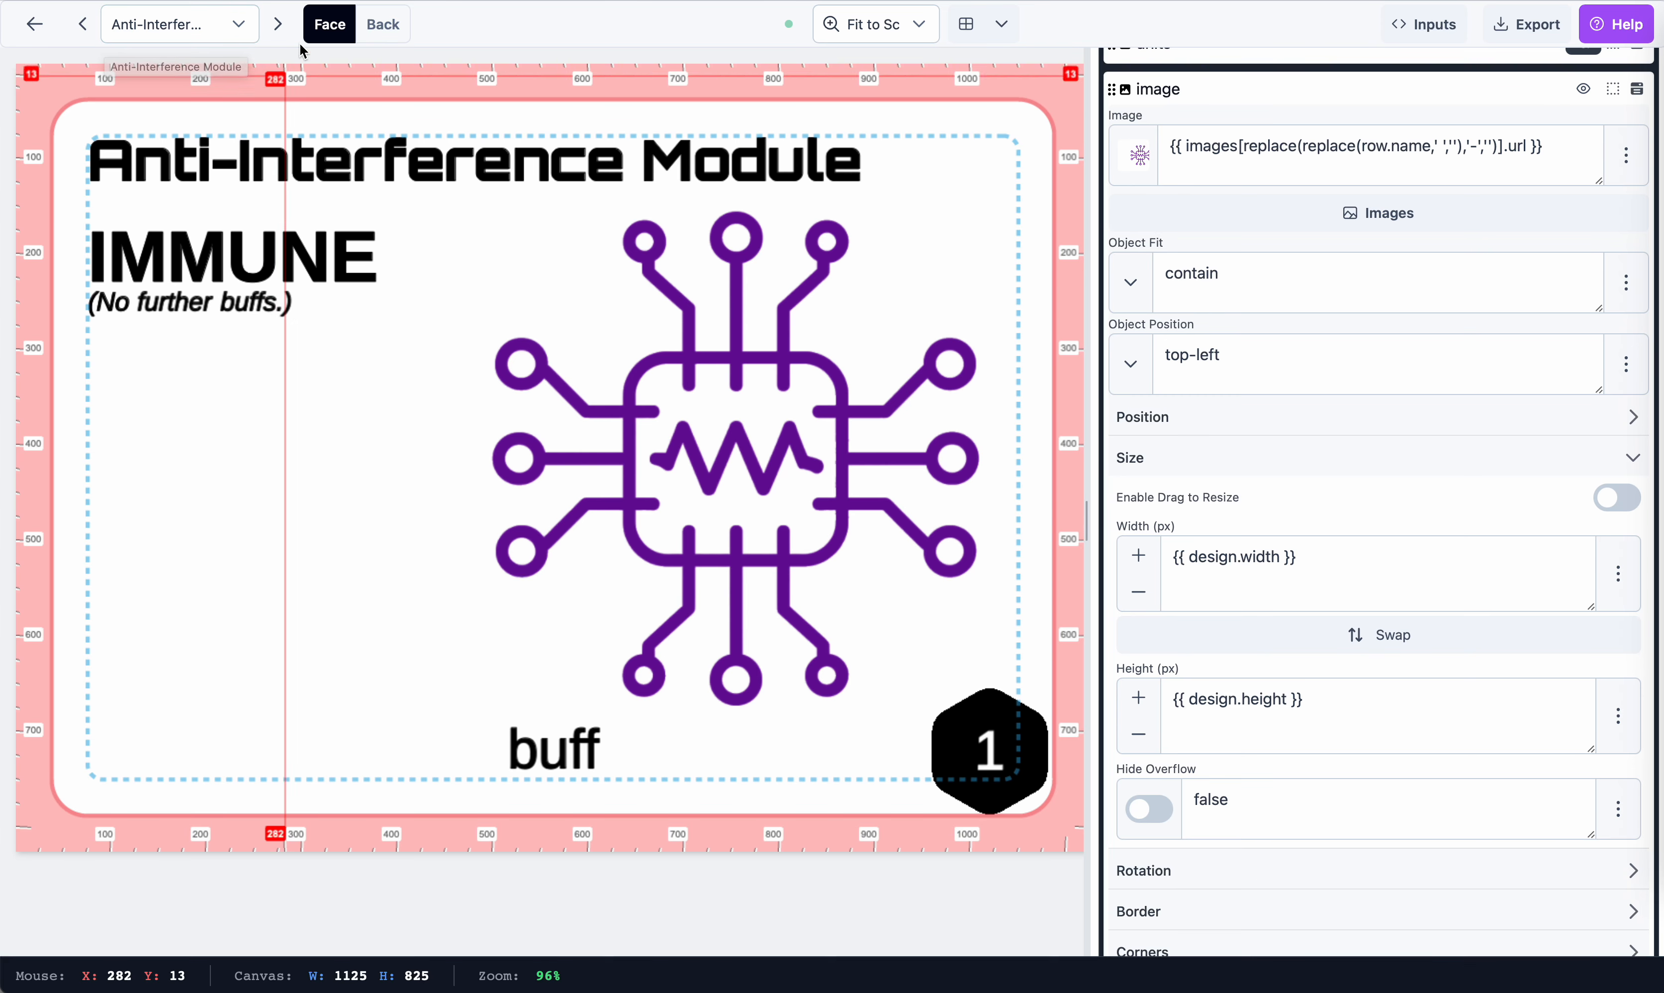
# Go forward through the cards one by one up to Governor and check each image's size on the card face
pyautogui.click(279, 30)
pyautogui.click(279, 30)
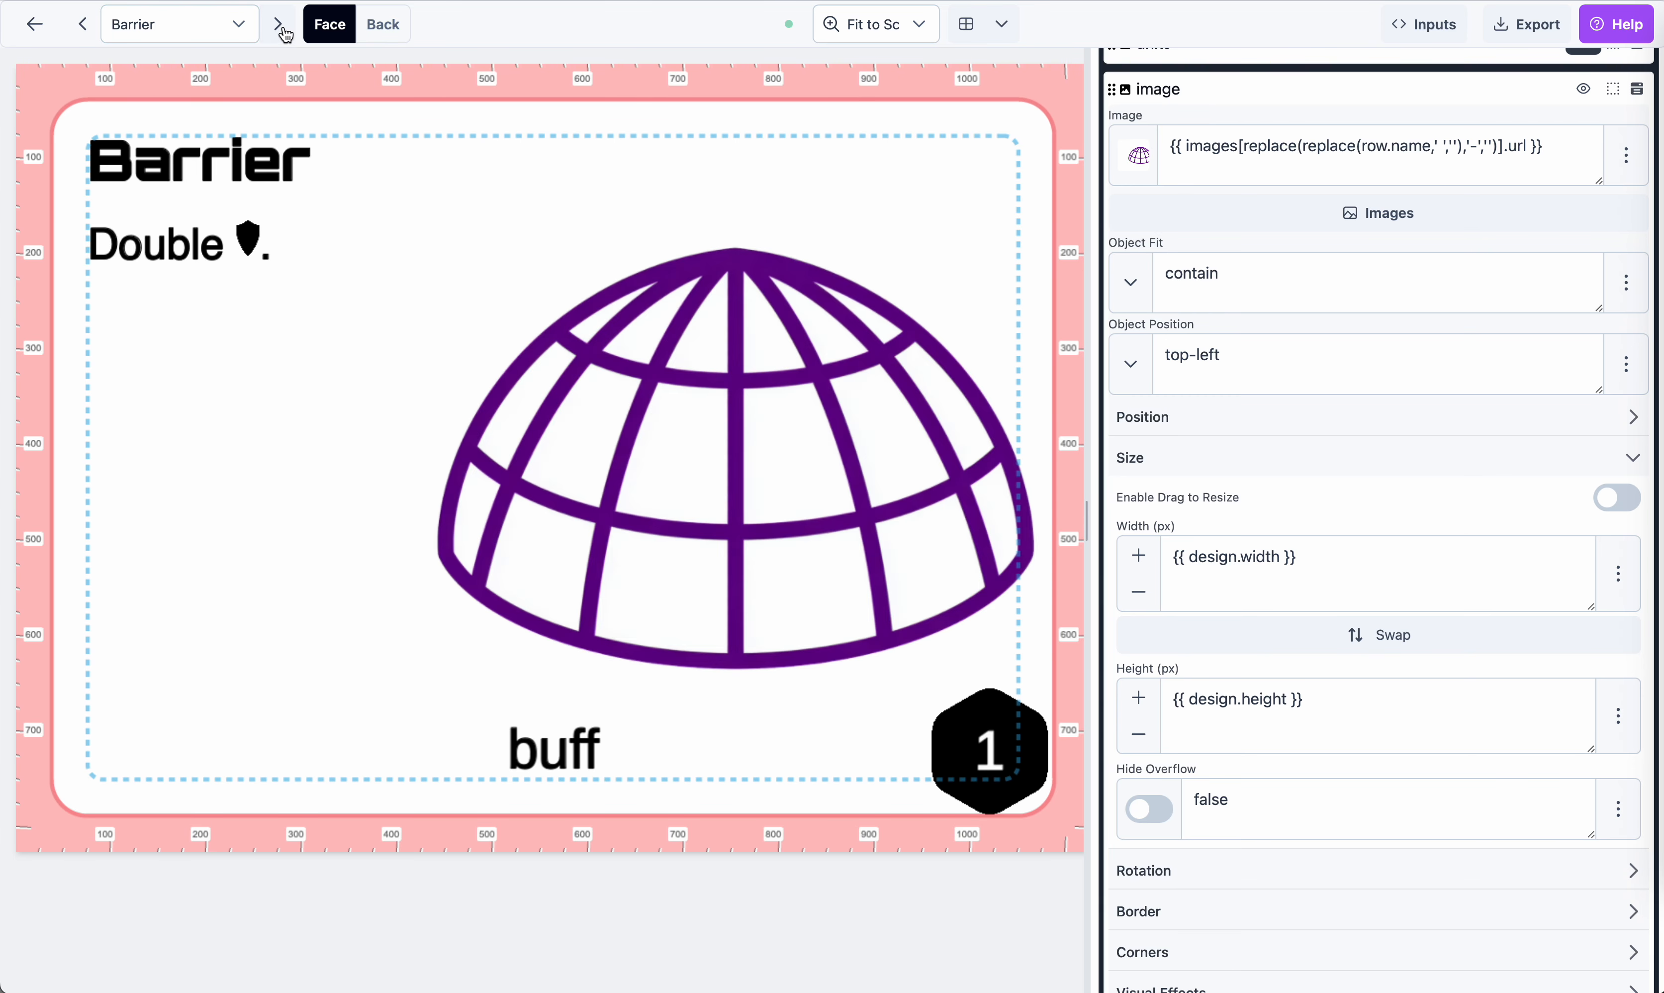
pyautogui.click(279, 30)
pyautogui.click(280, 30)
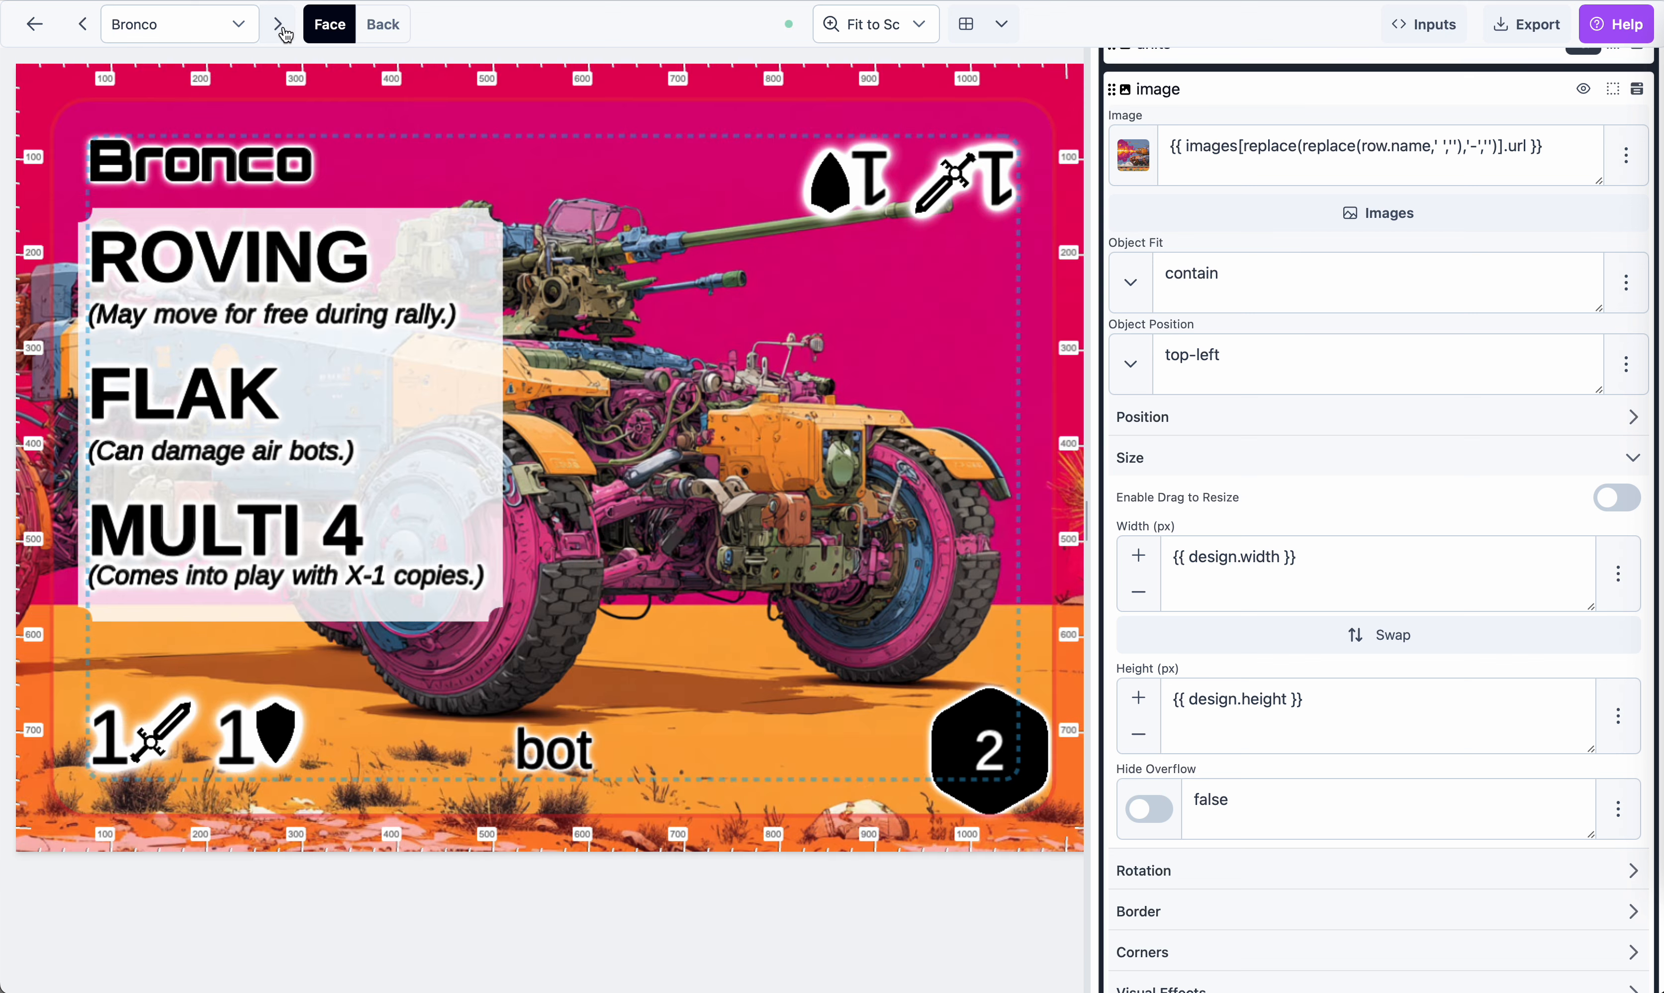
pyautogui.click(279, 30)
pyautogui.click(279, 30)
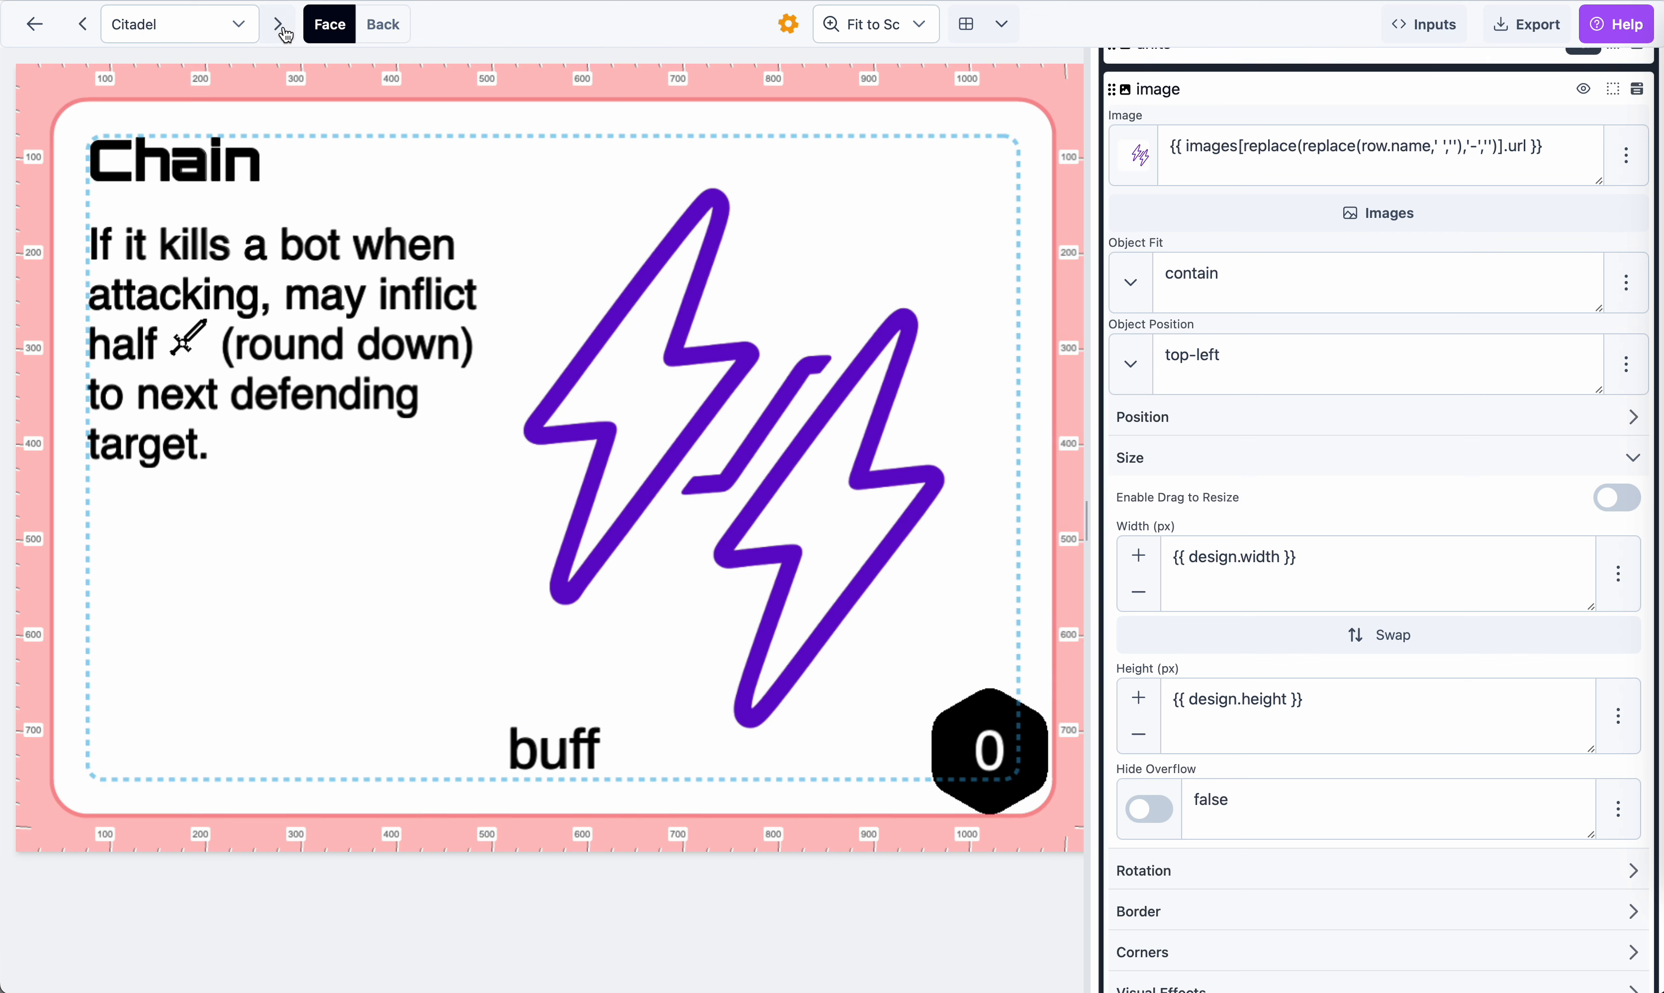
pyautogui.click(280, 30)
pyautogui.click(279, 30)
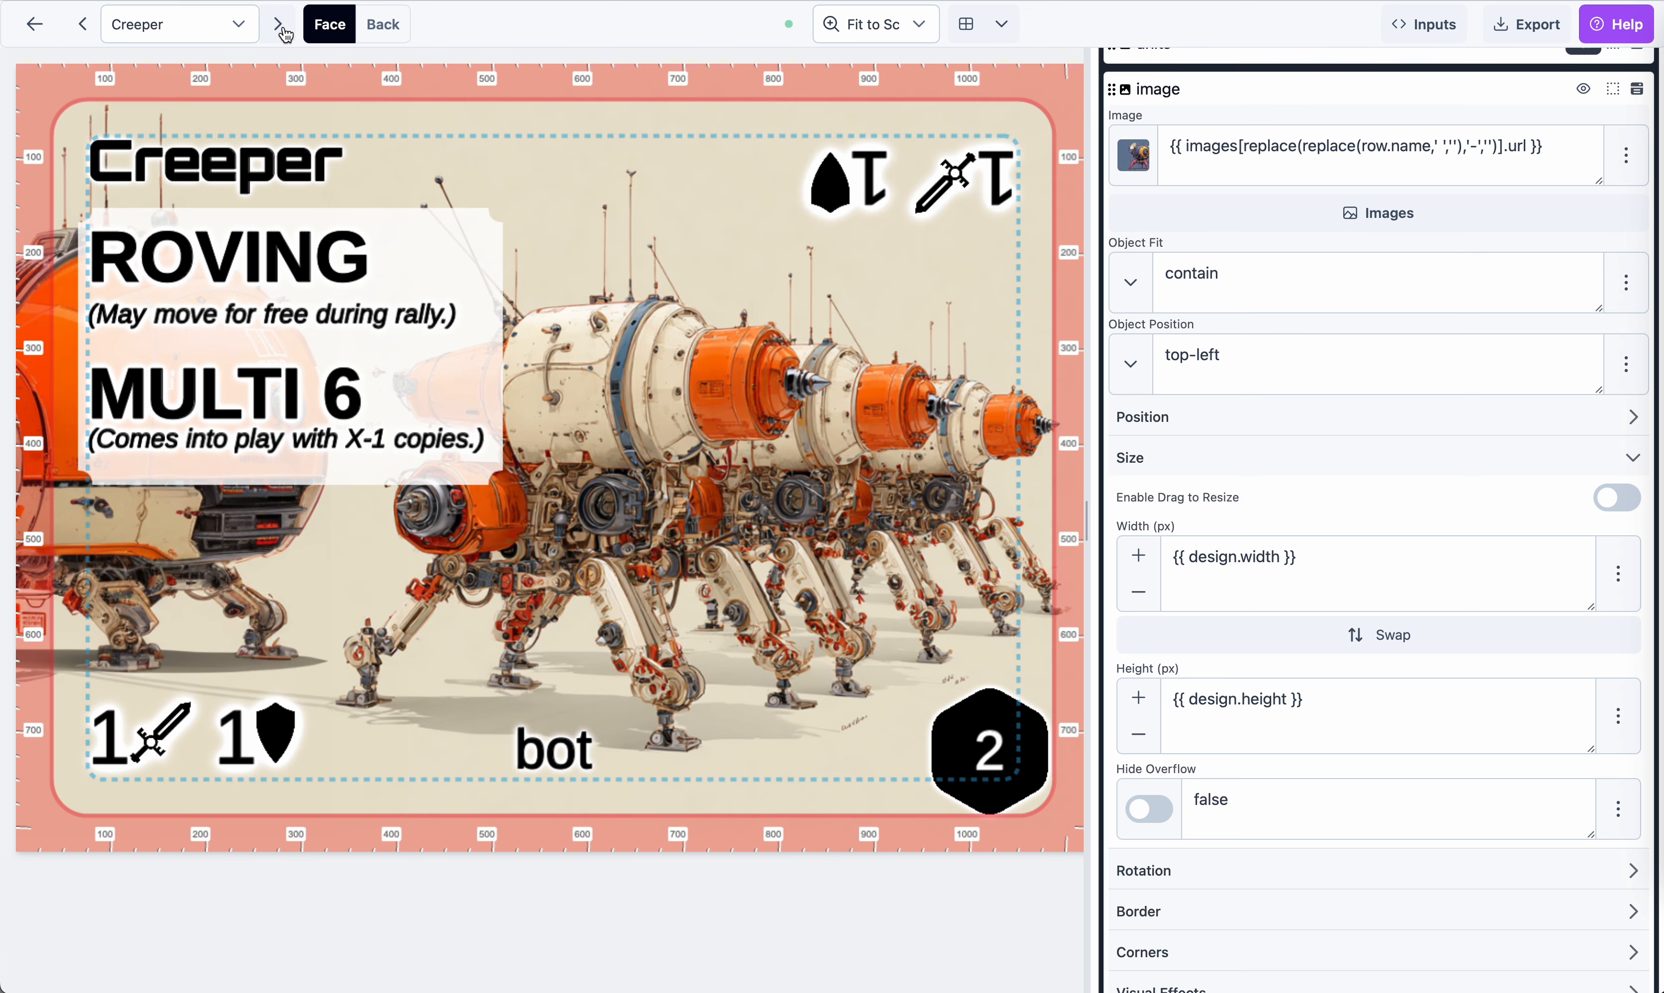
pyautogui.click(279, 30)
pyautogui.click(280, 30)
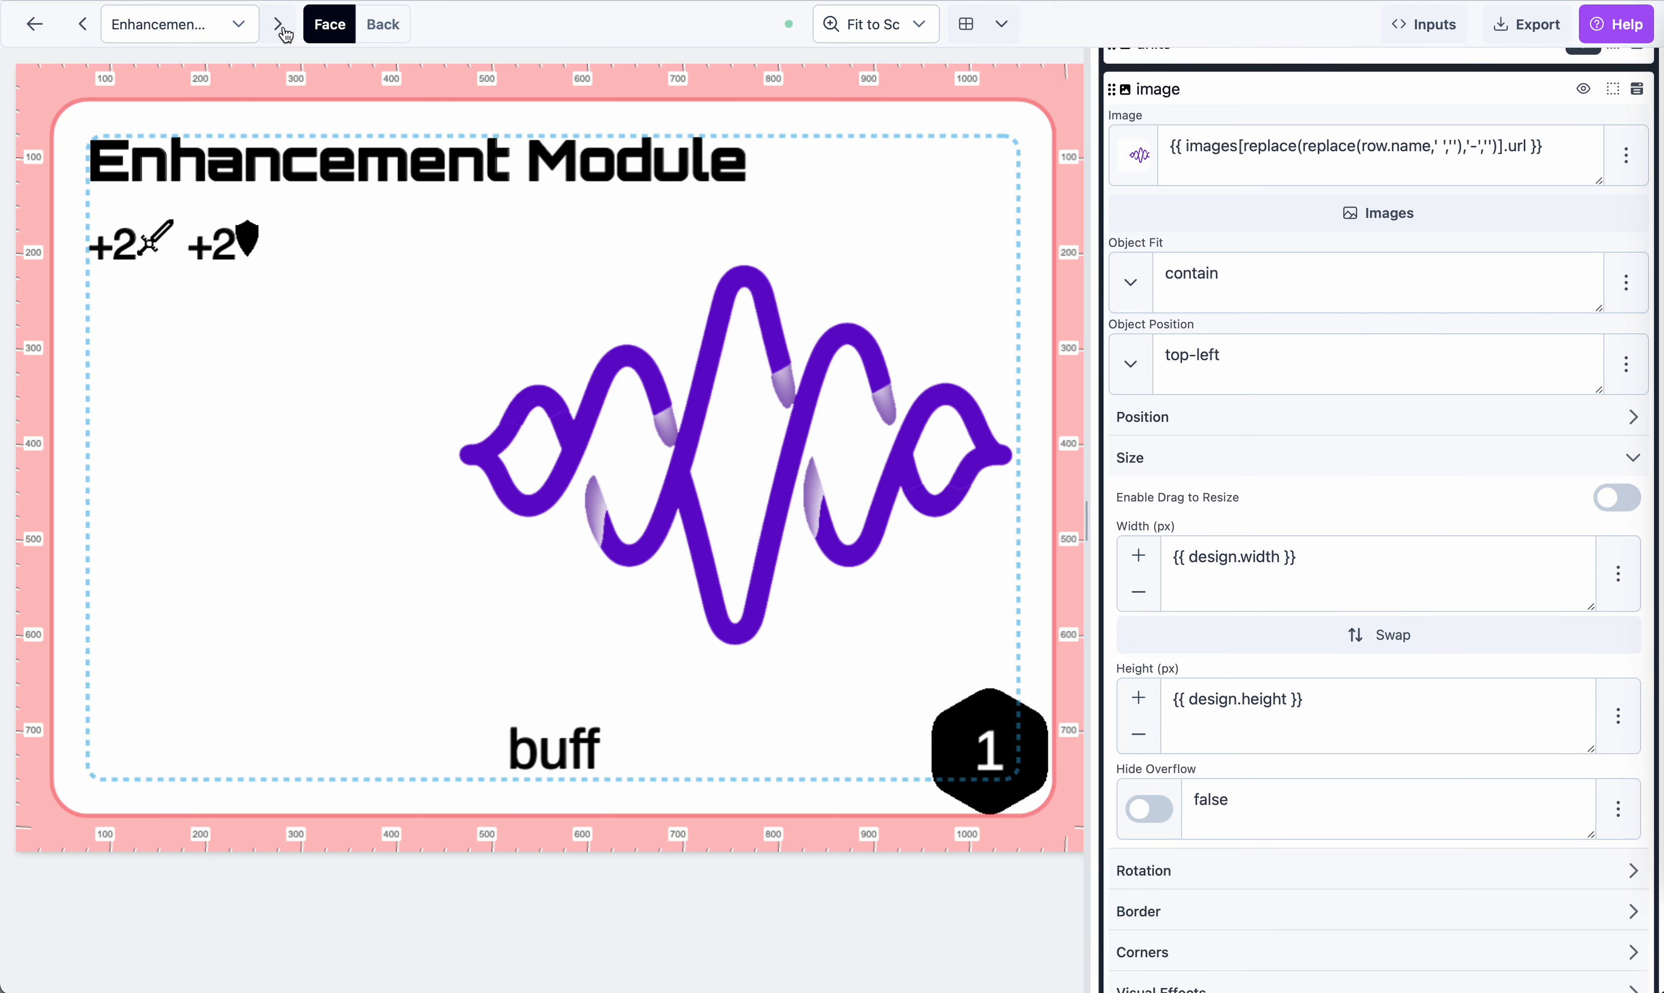
pyautogui.click(280, 30)
pyautogui.click(280, 29)
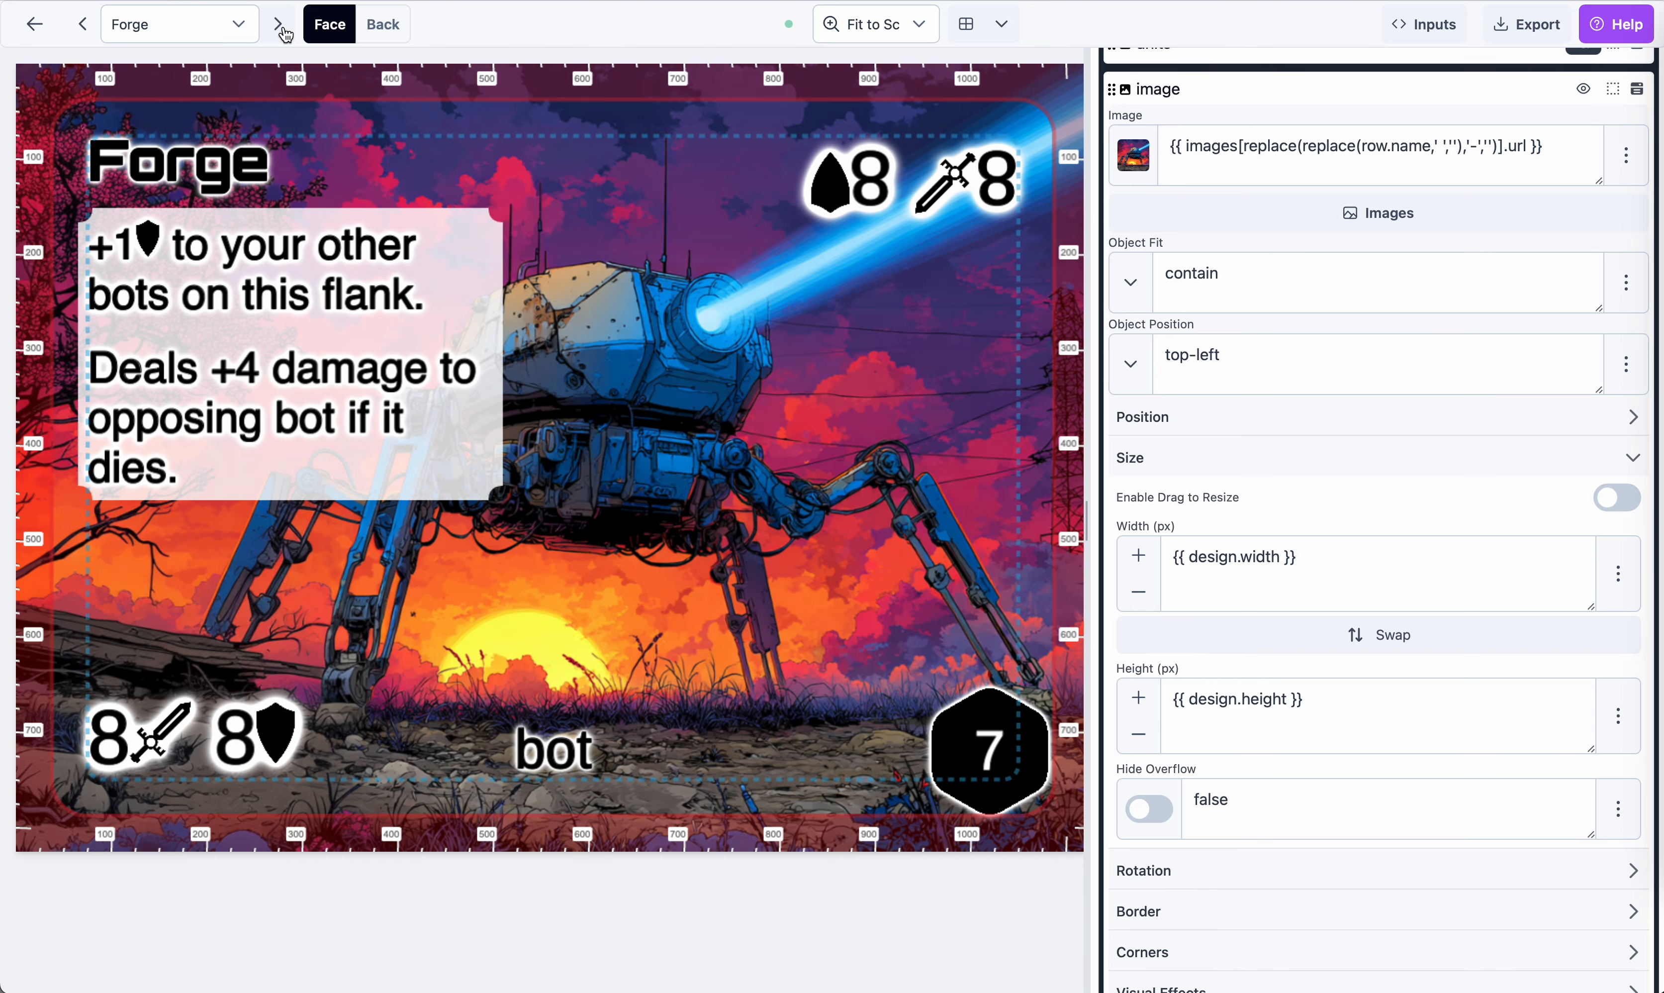
pyautogui.click(280, 30)
pyautogui.click(280, 30)
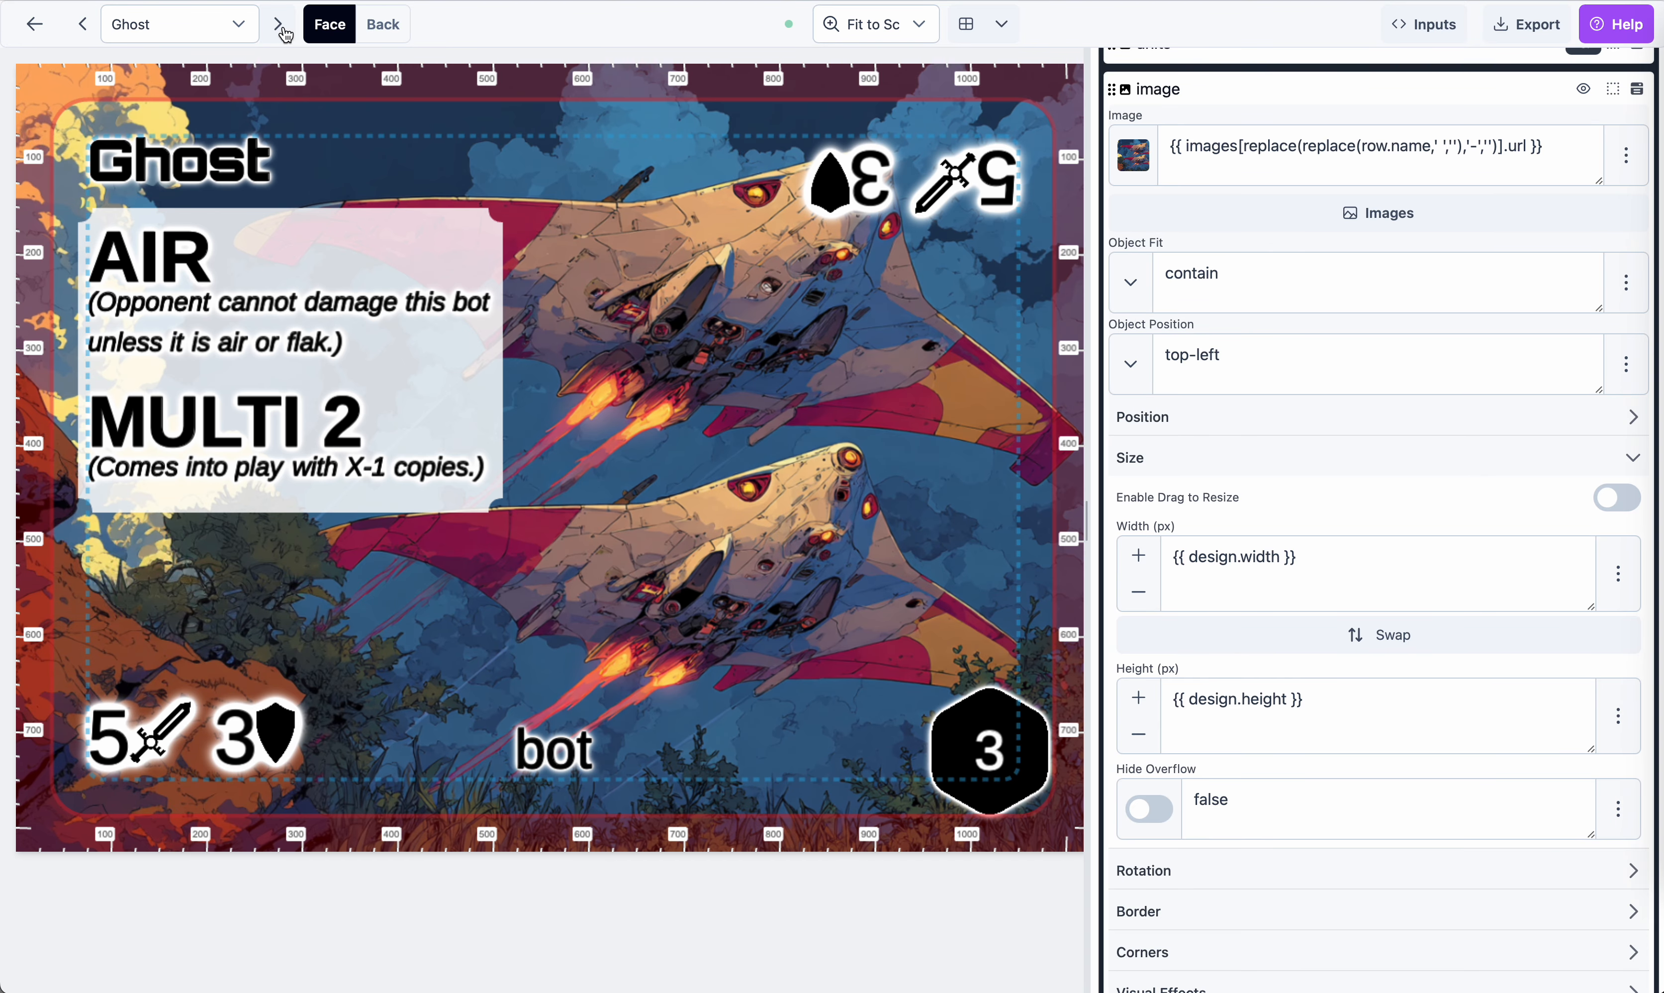
pyautogui.click(279, 30)
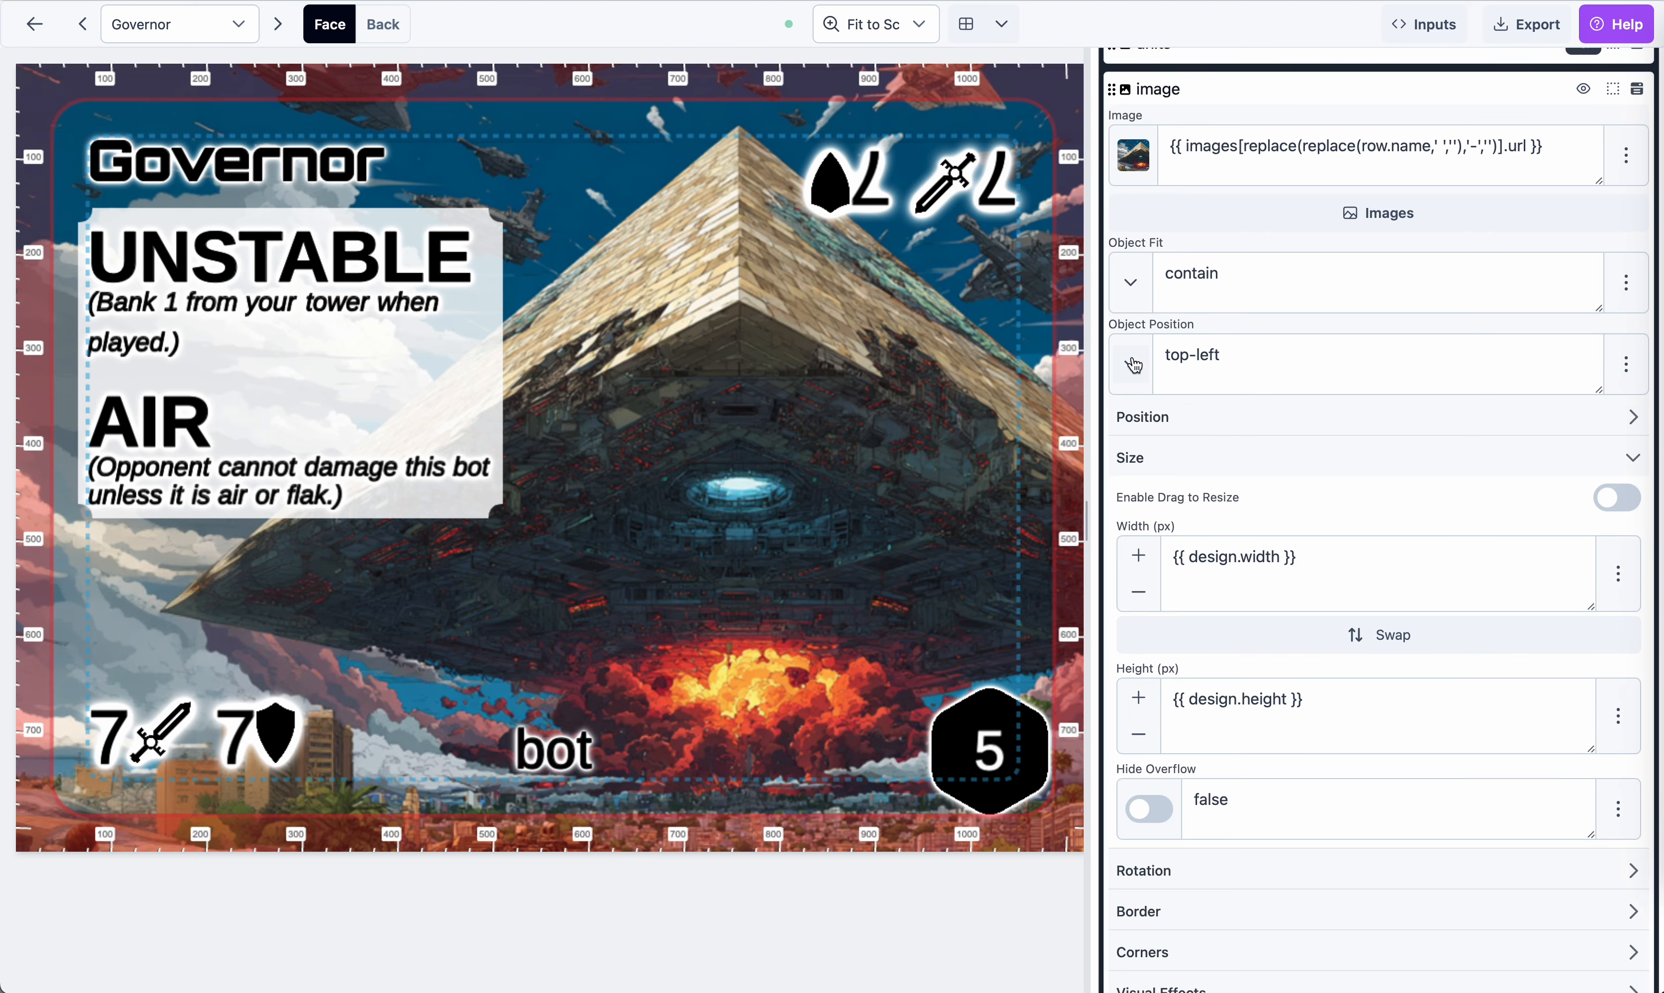
# Leave the Cards design and open the economy design in both Component Studio 3 and Component Studio 2
pyautogui.scroll(-5, 1222, 426)
pyautogui.scroll(5, 1223, 426)
pyautogui.scroll(8, 1223, 426)
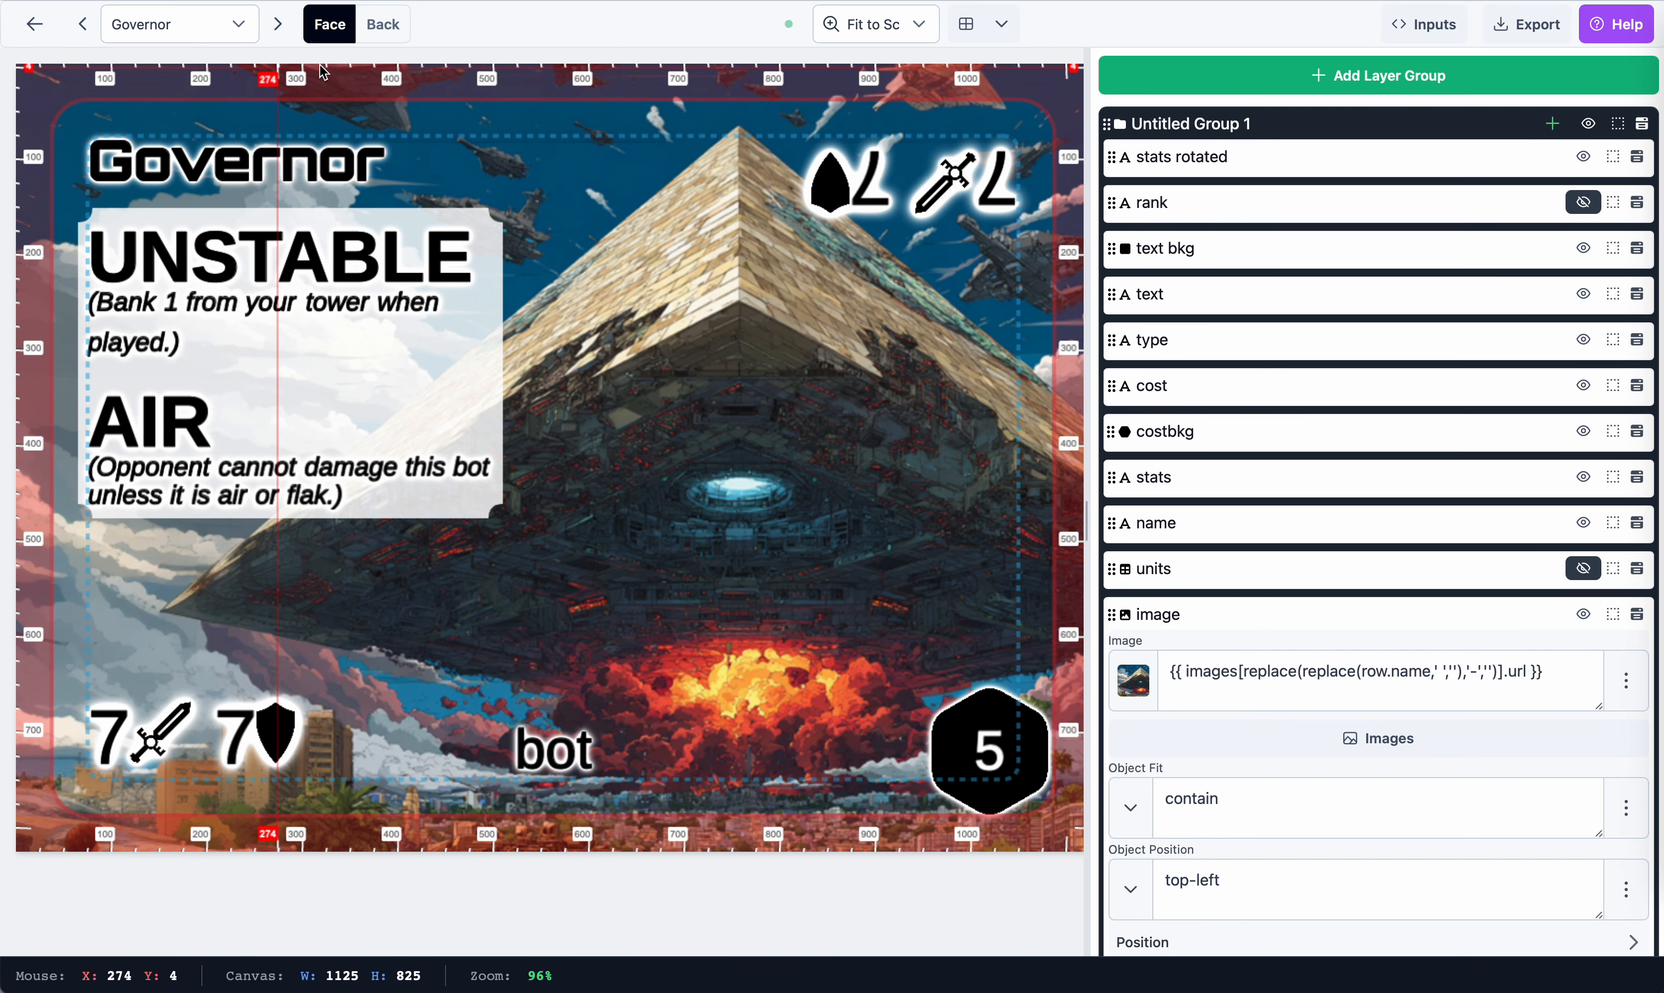
pyautogui.click(36, 28)
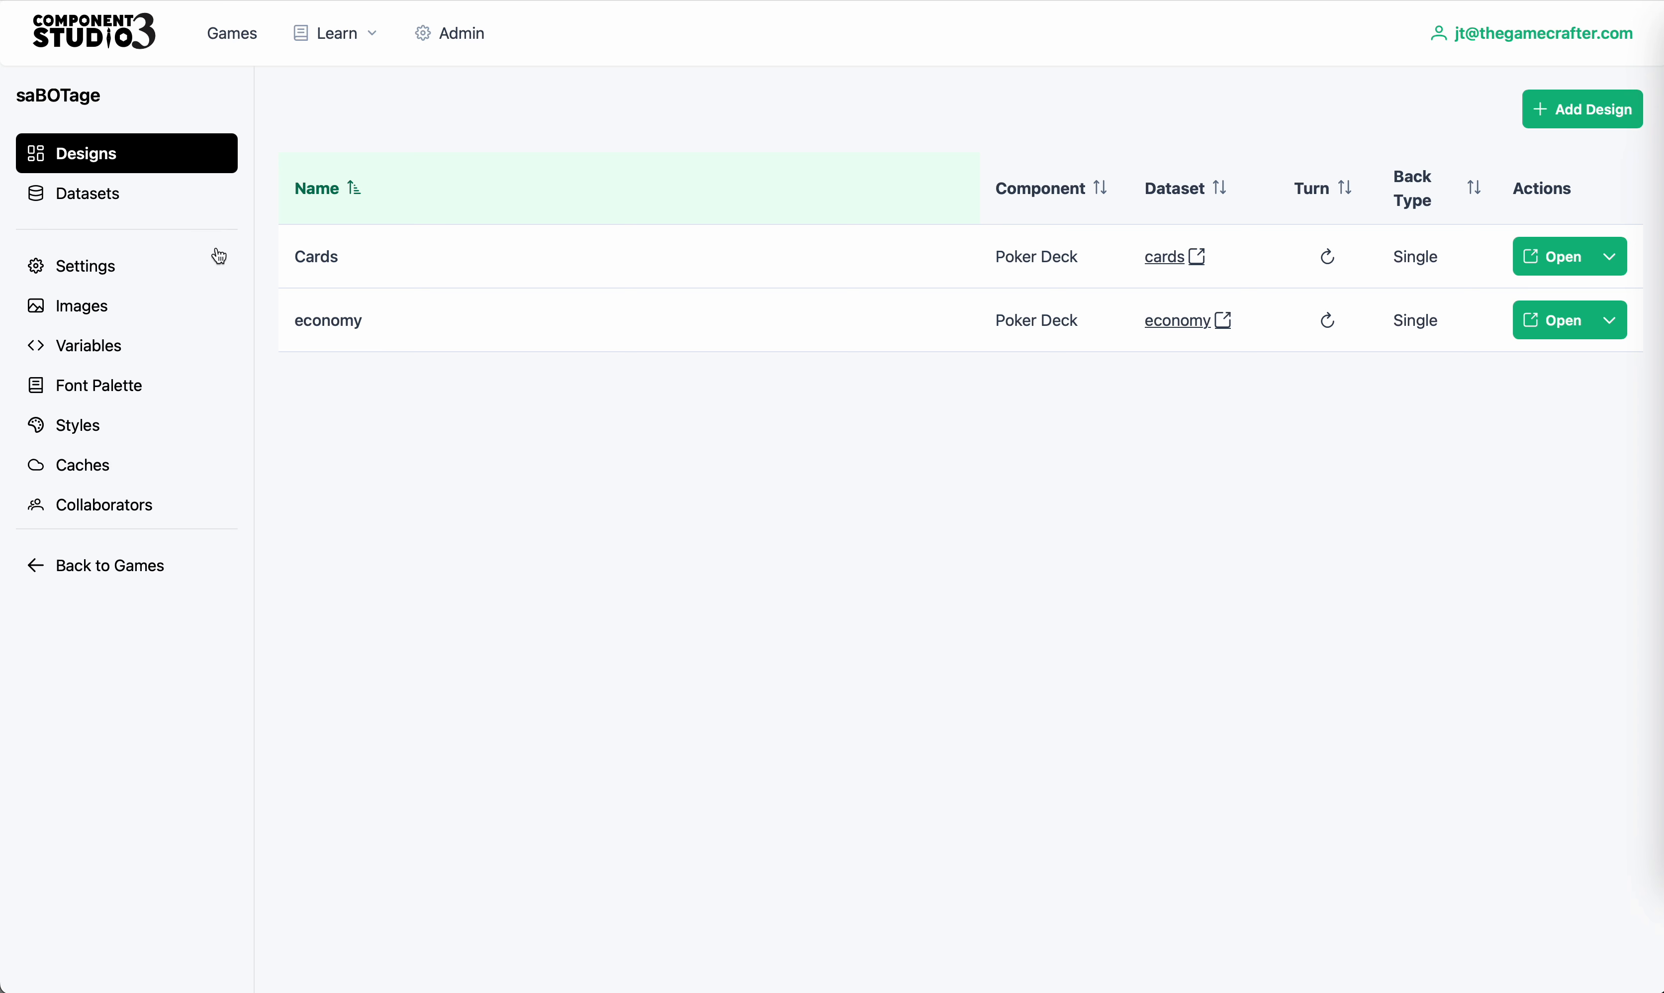
pyautogui.click(318, 321)
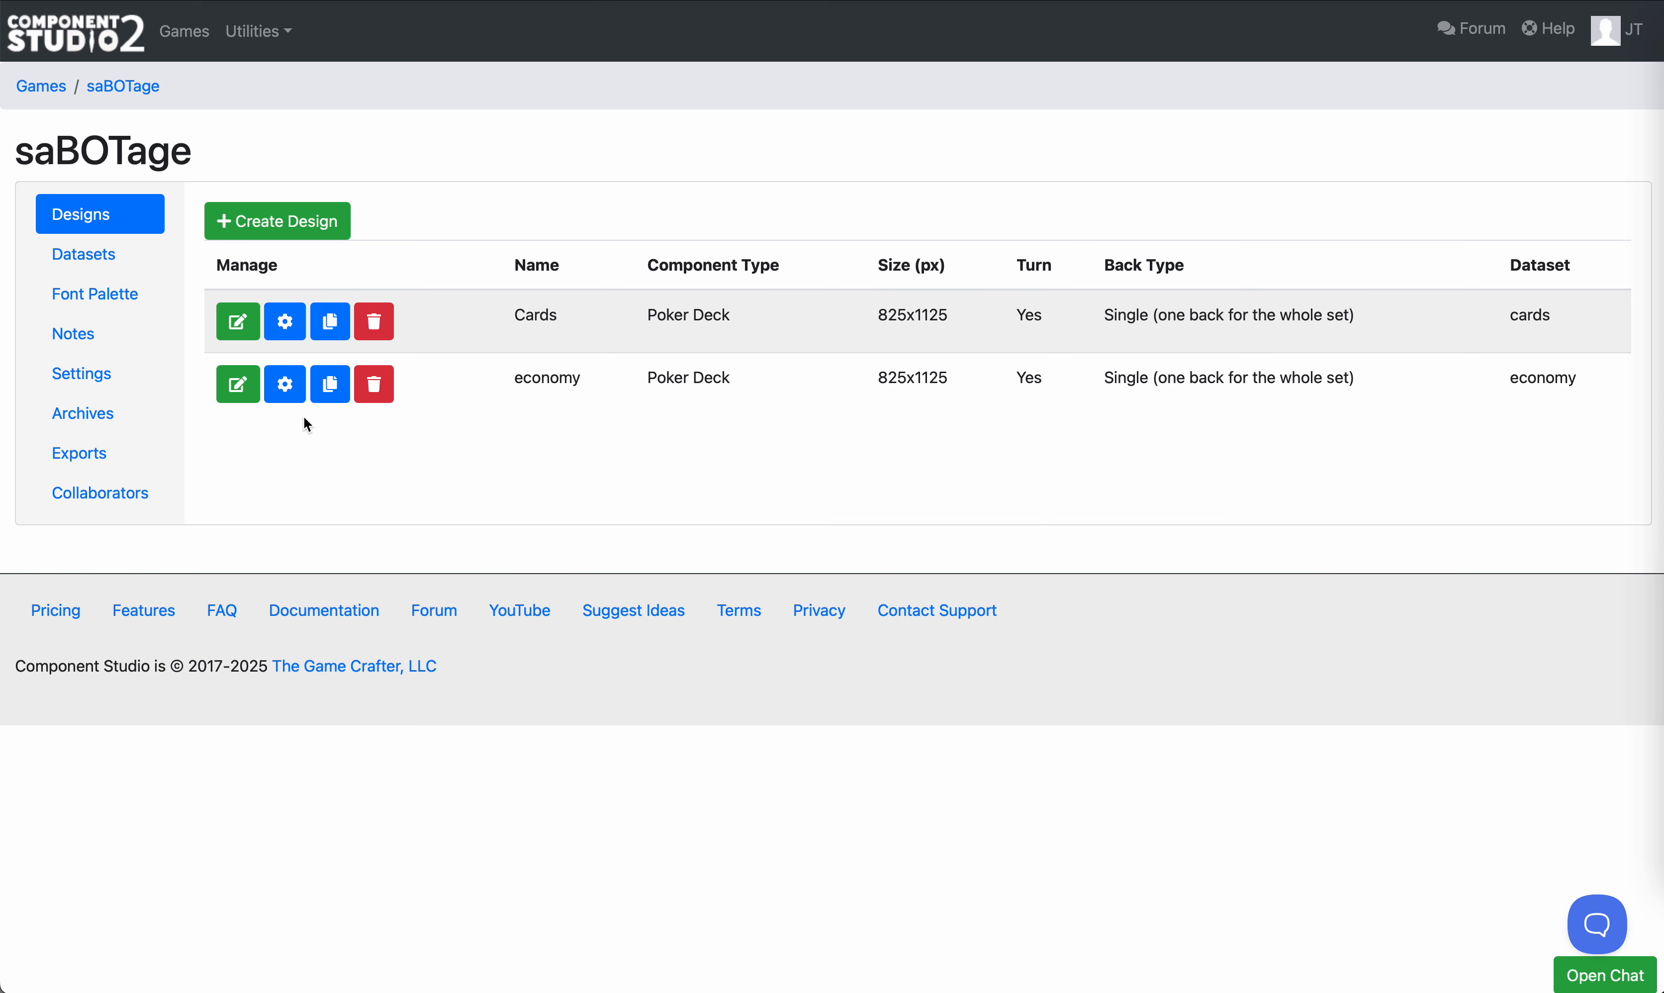
pyautogui.click(236, 384)
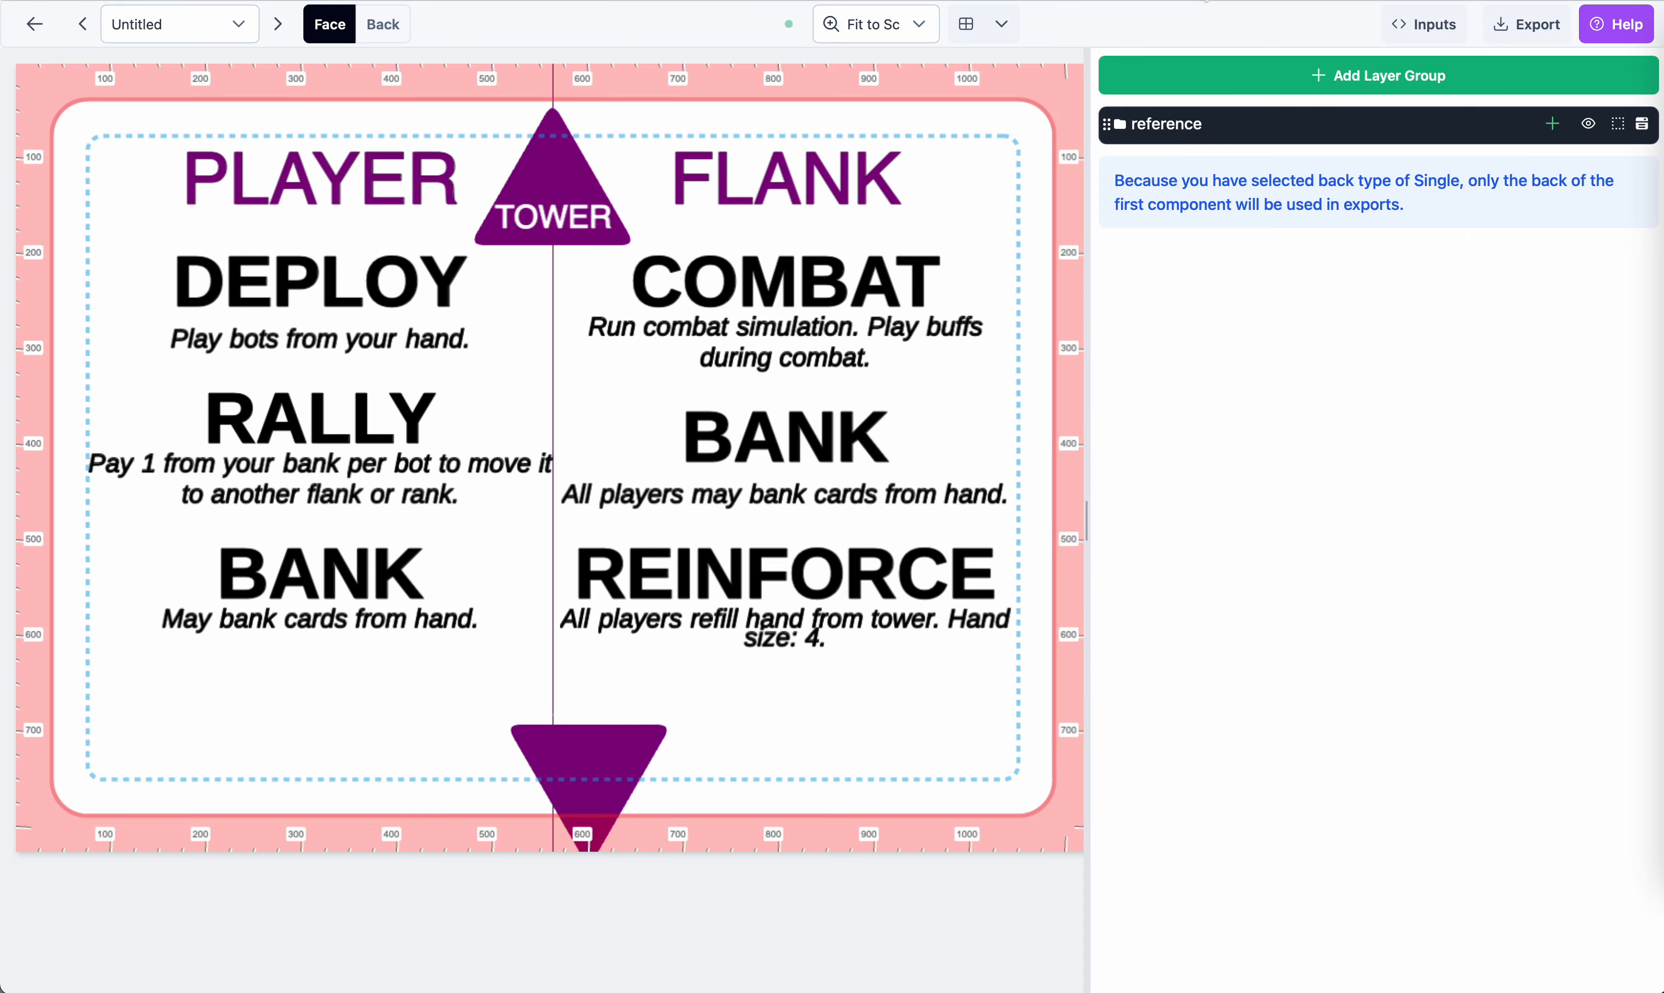
# In Component Studio 3, expand the reference group and examine the towerarrow layer's rotation angle and rotation center
pyautogui.click(1218, 128)
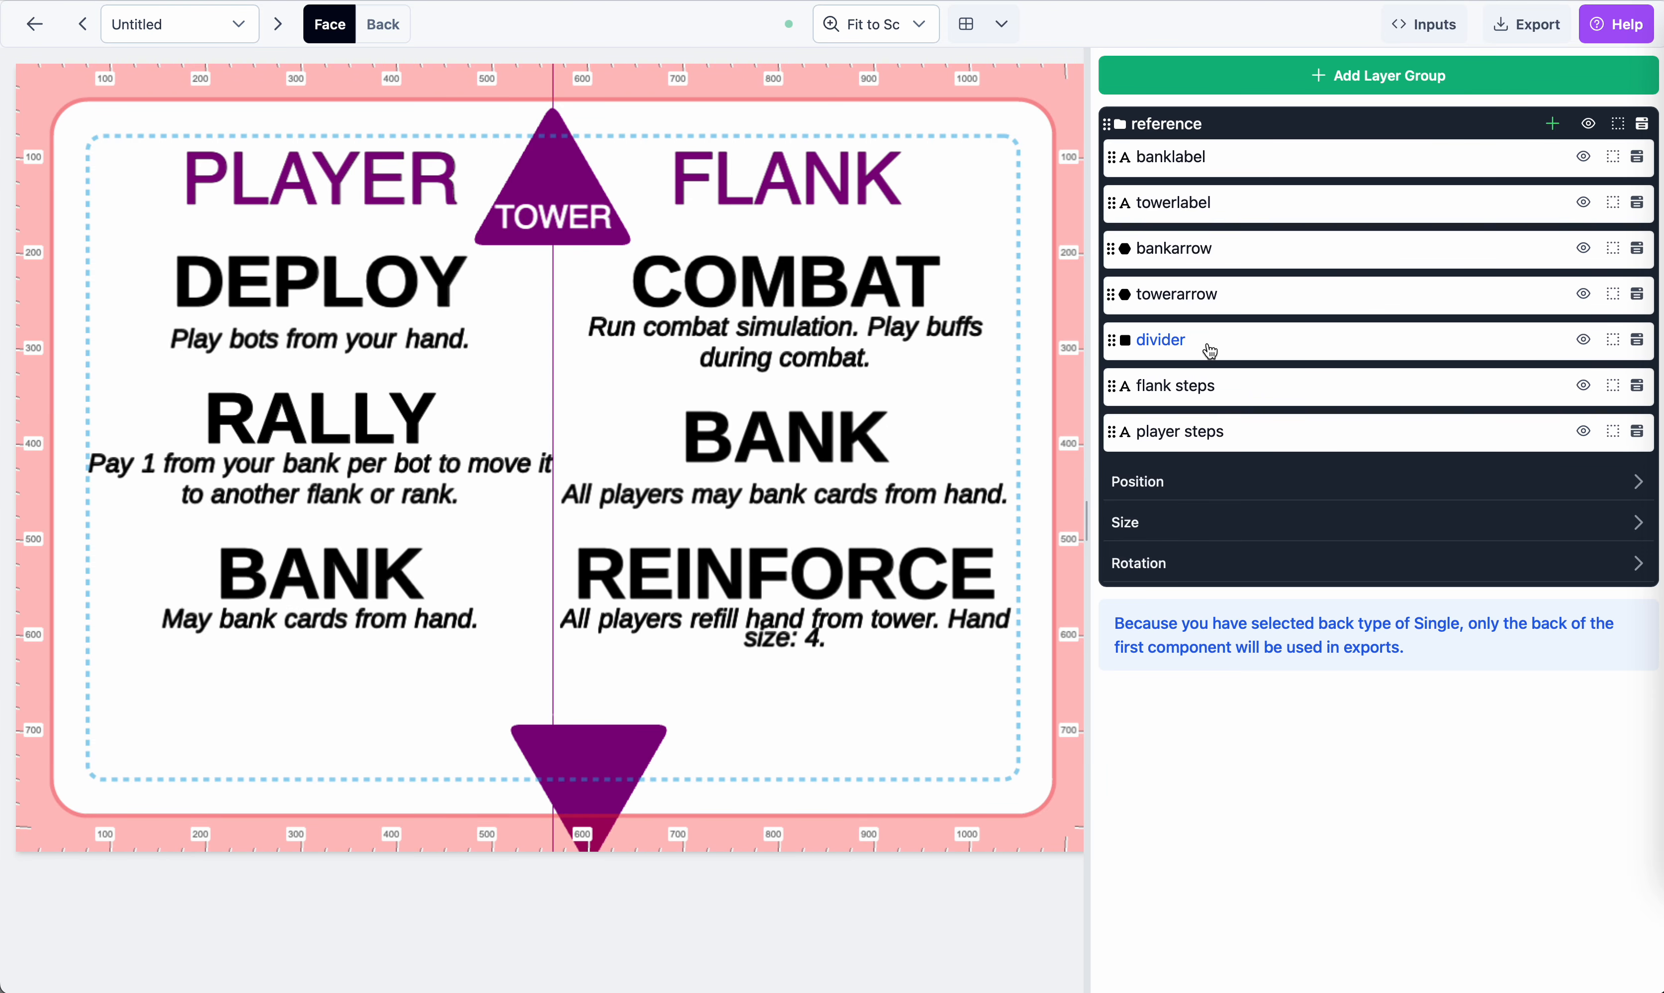
pyautogui.click(1182, 297)
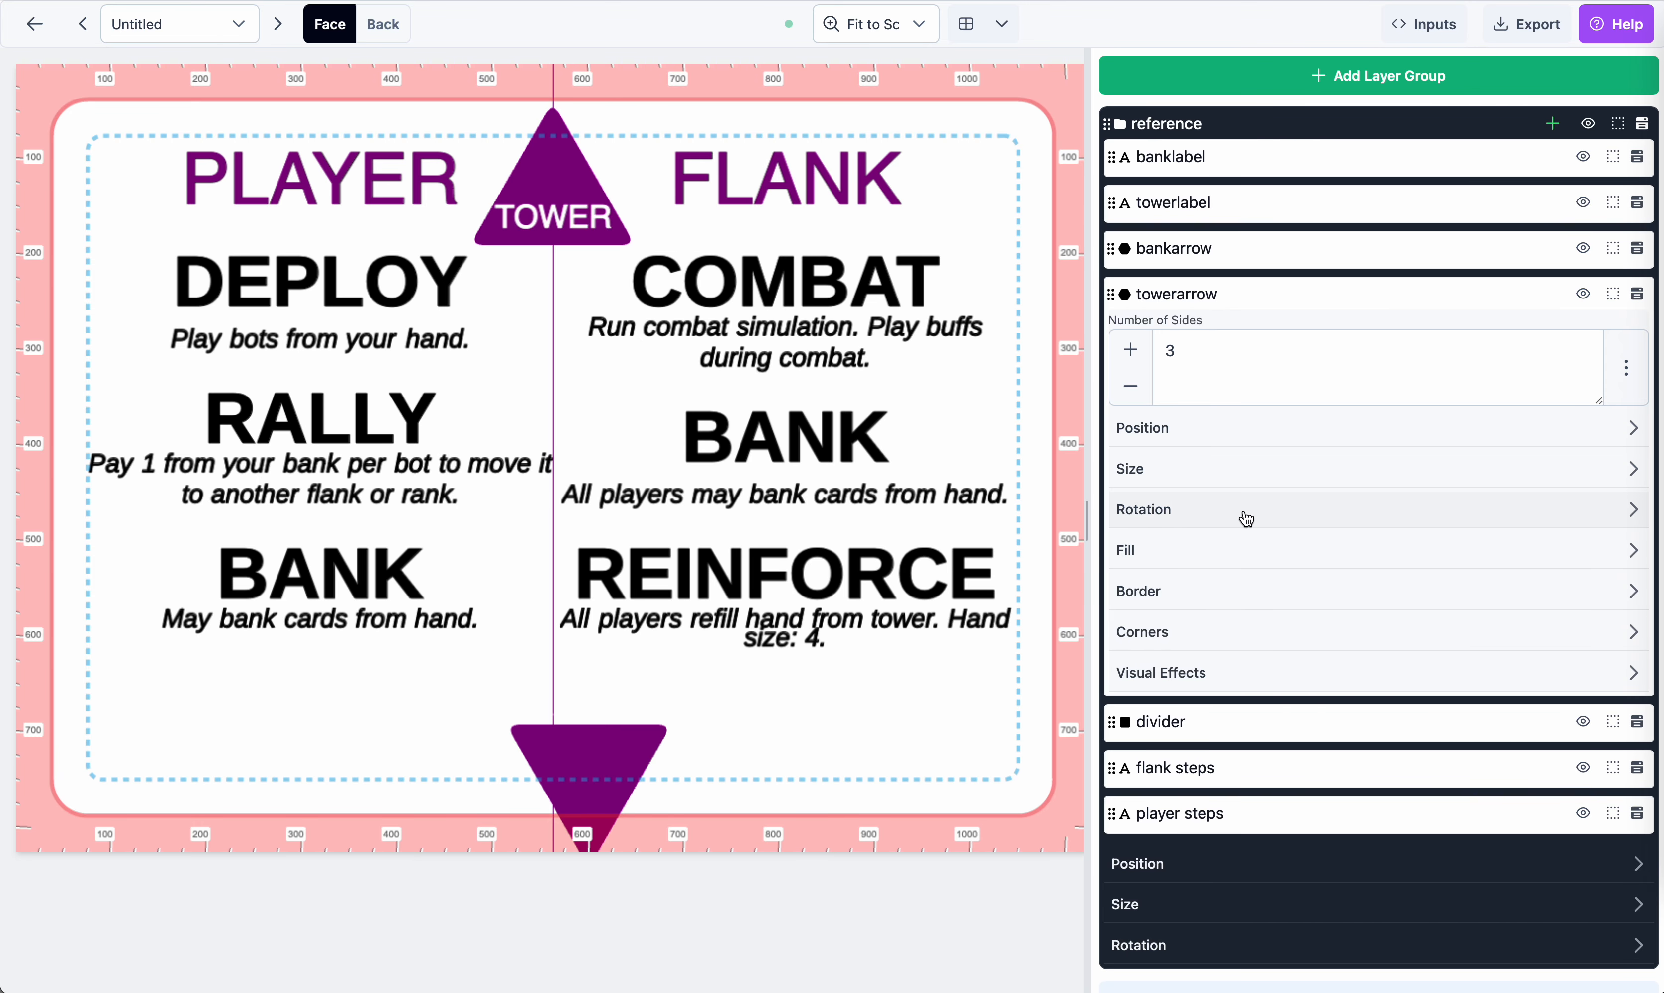
pyautogui.click(1187, 508)
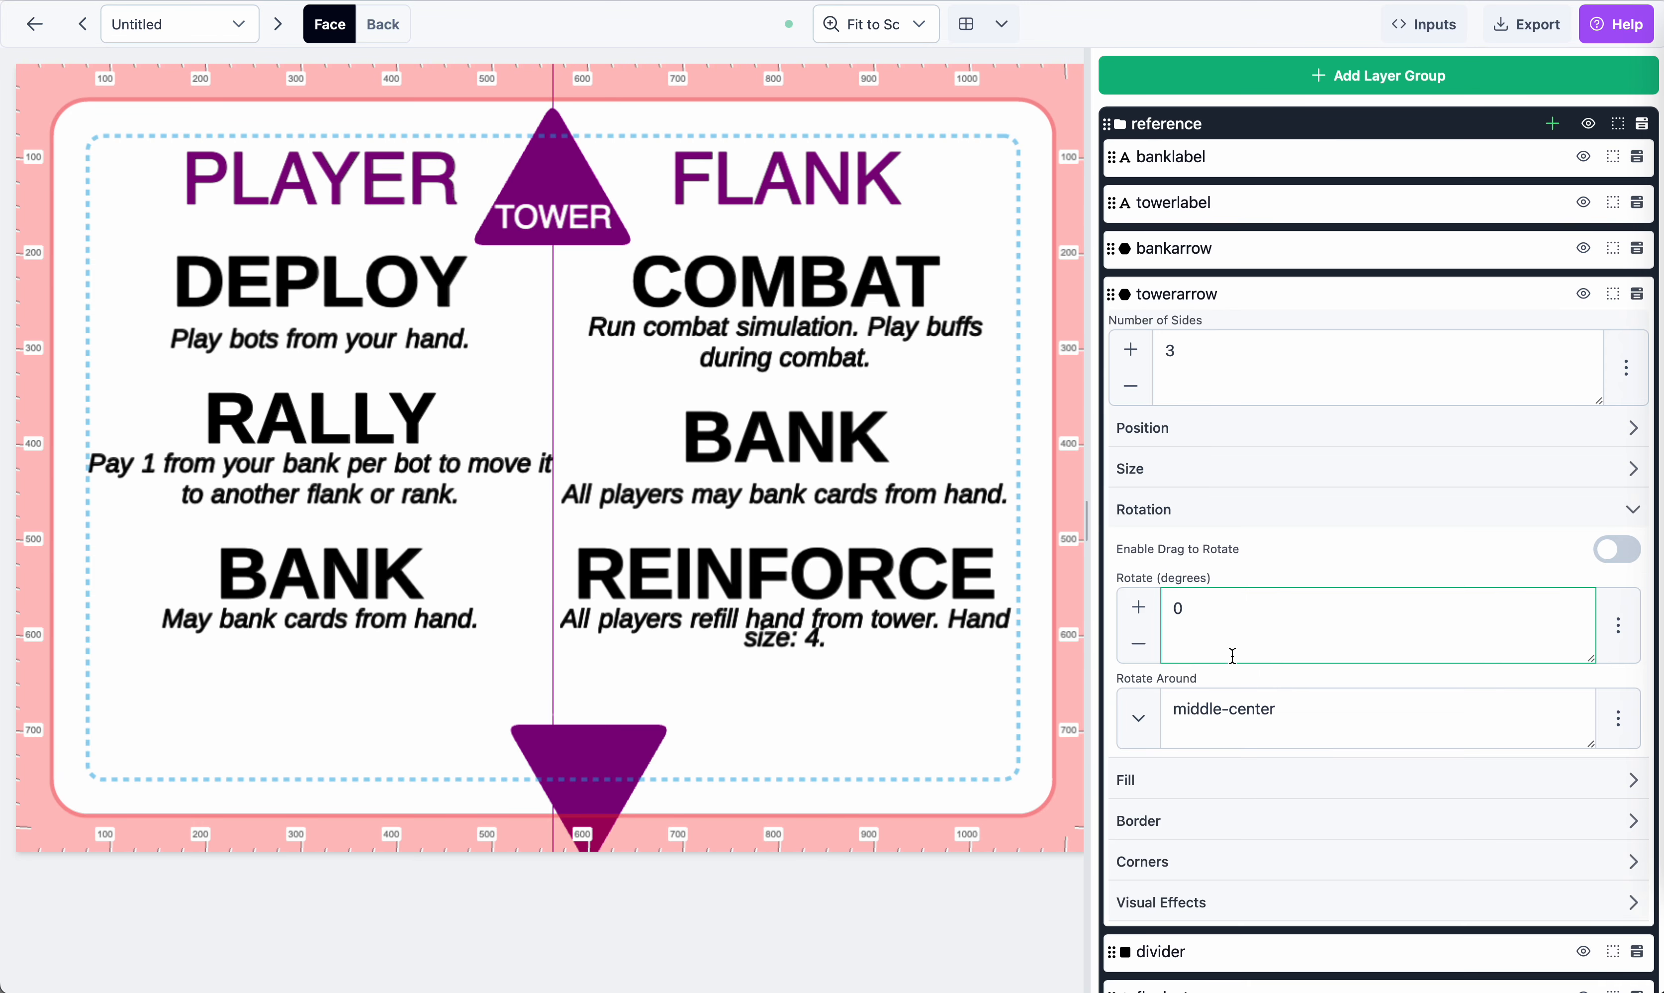
pyautogui.scroll(-2, 1232, 655)
pyautogui.click(1233, 628)
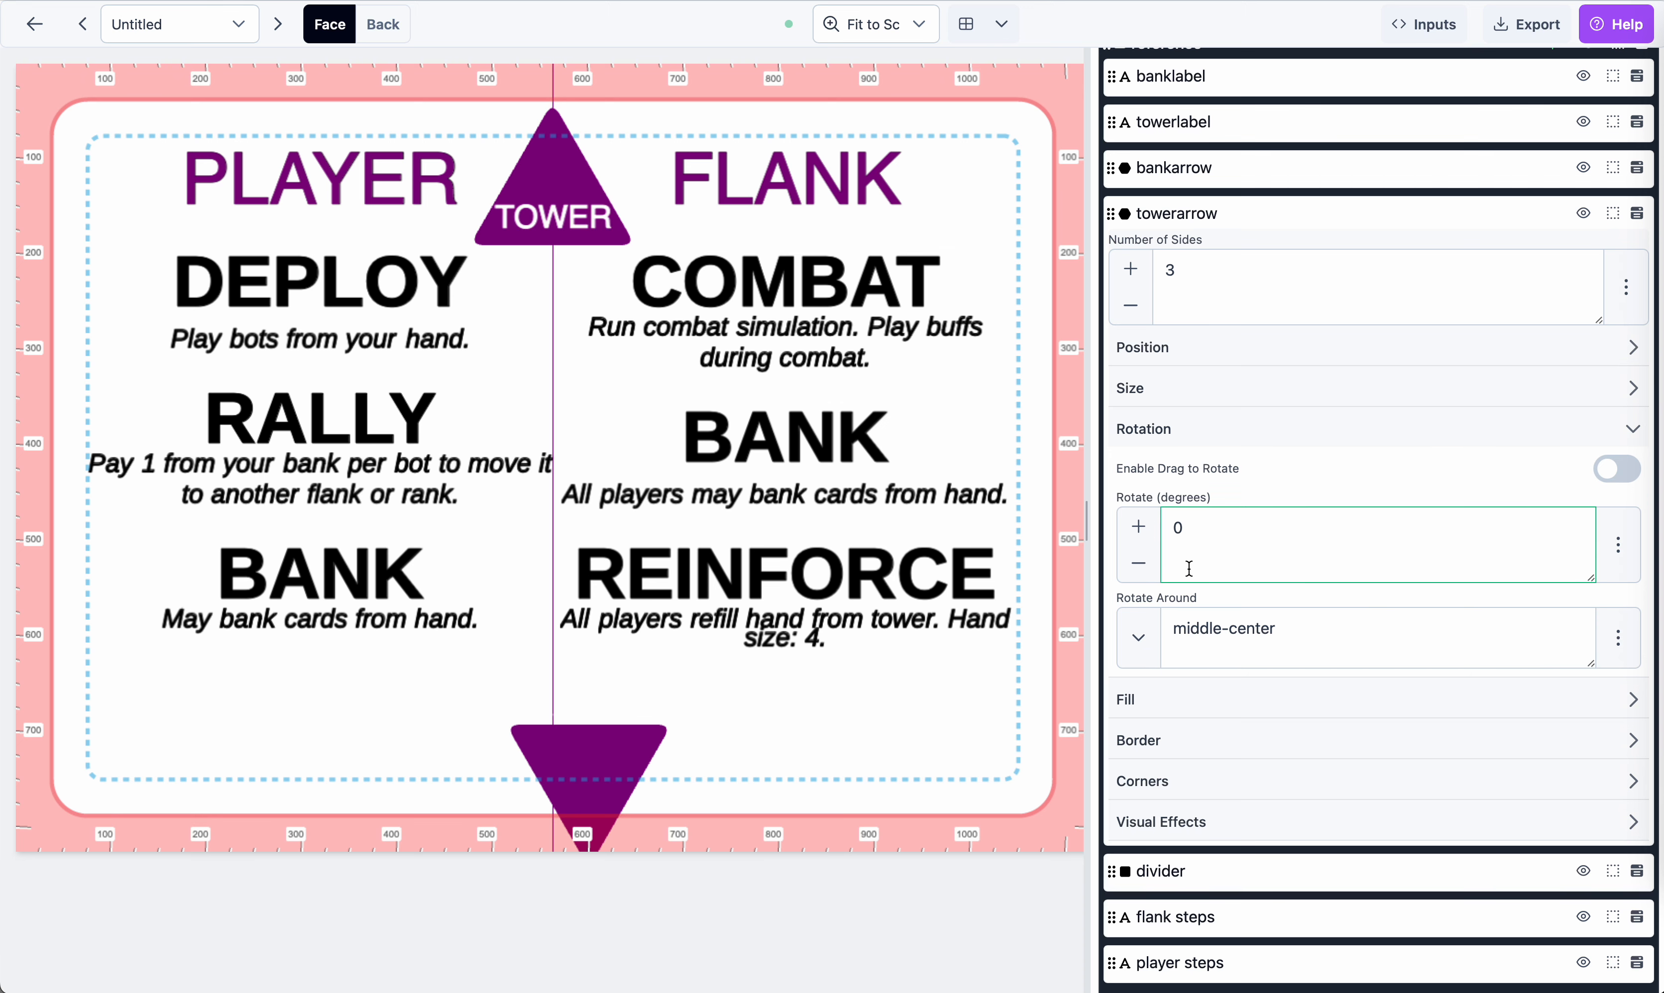
# Try rotating the towerarrow triangle in small increments up to 9 degrees around its middle-center
pyautogui.click(1139, 529)
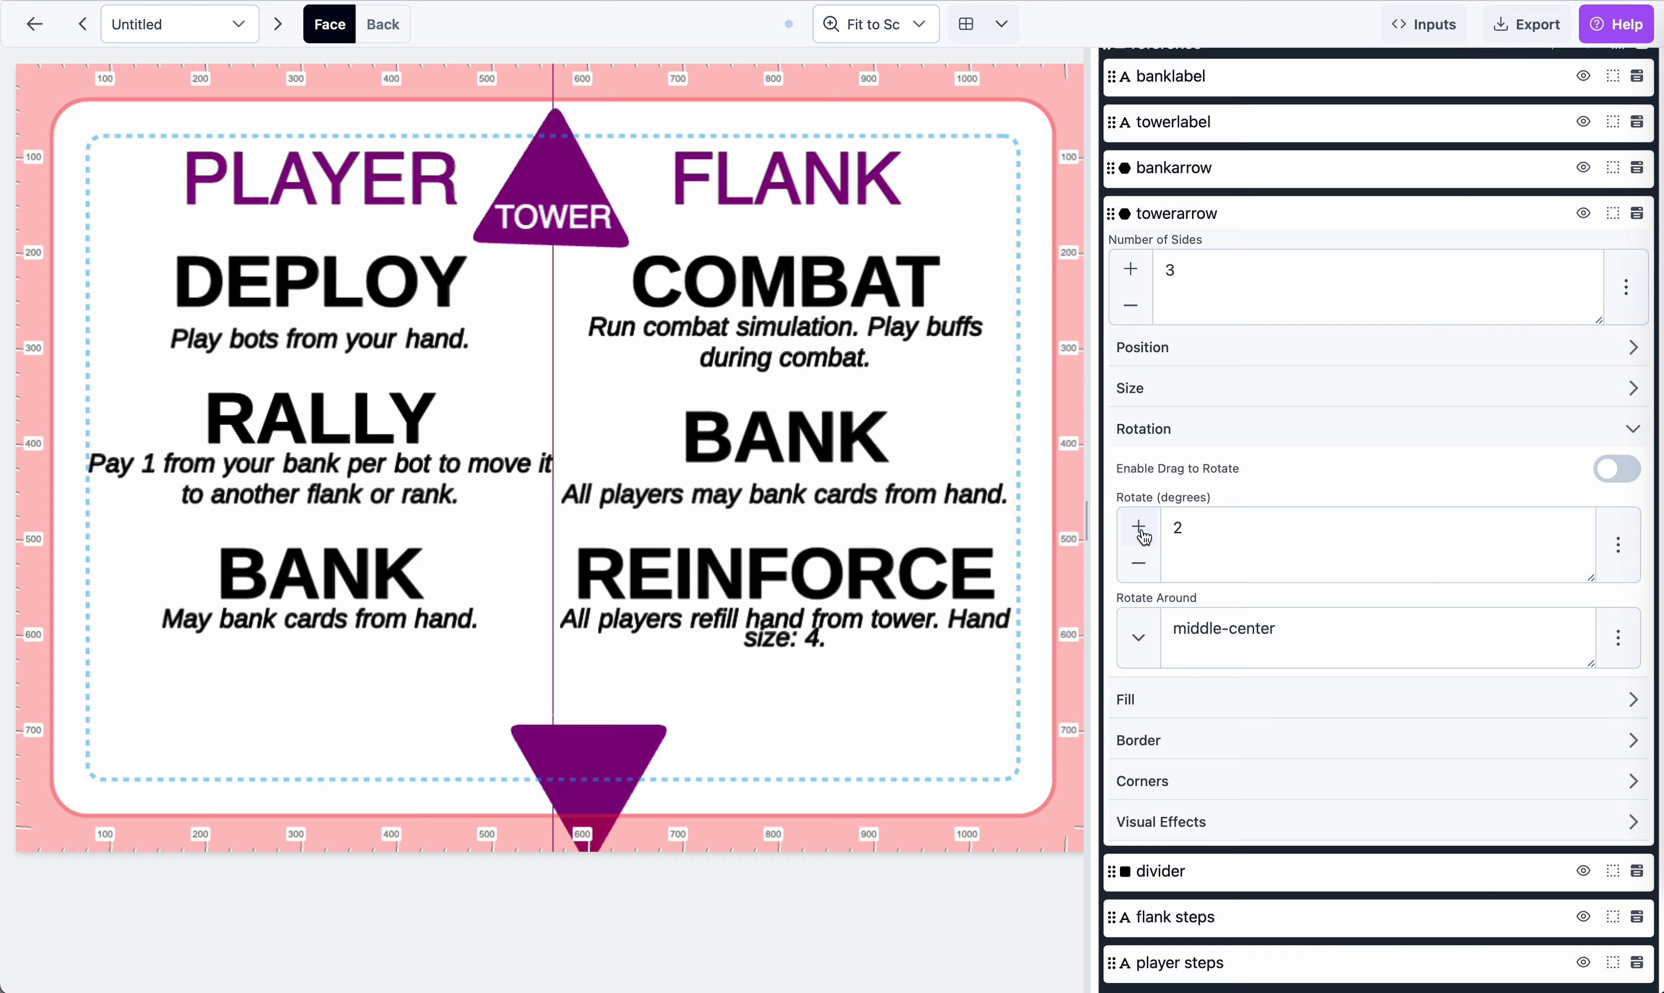
pyautogui.click(1140, 534)
pyautogui.click(1140, 533)
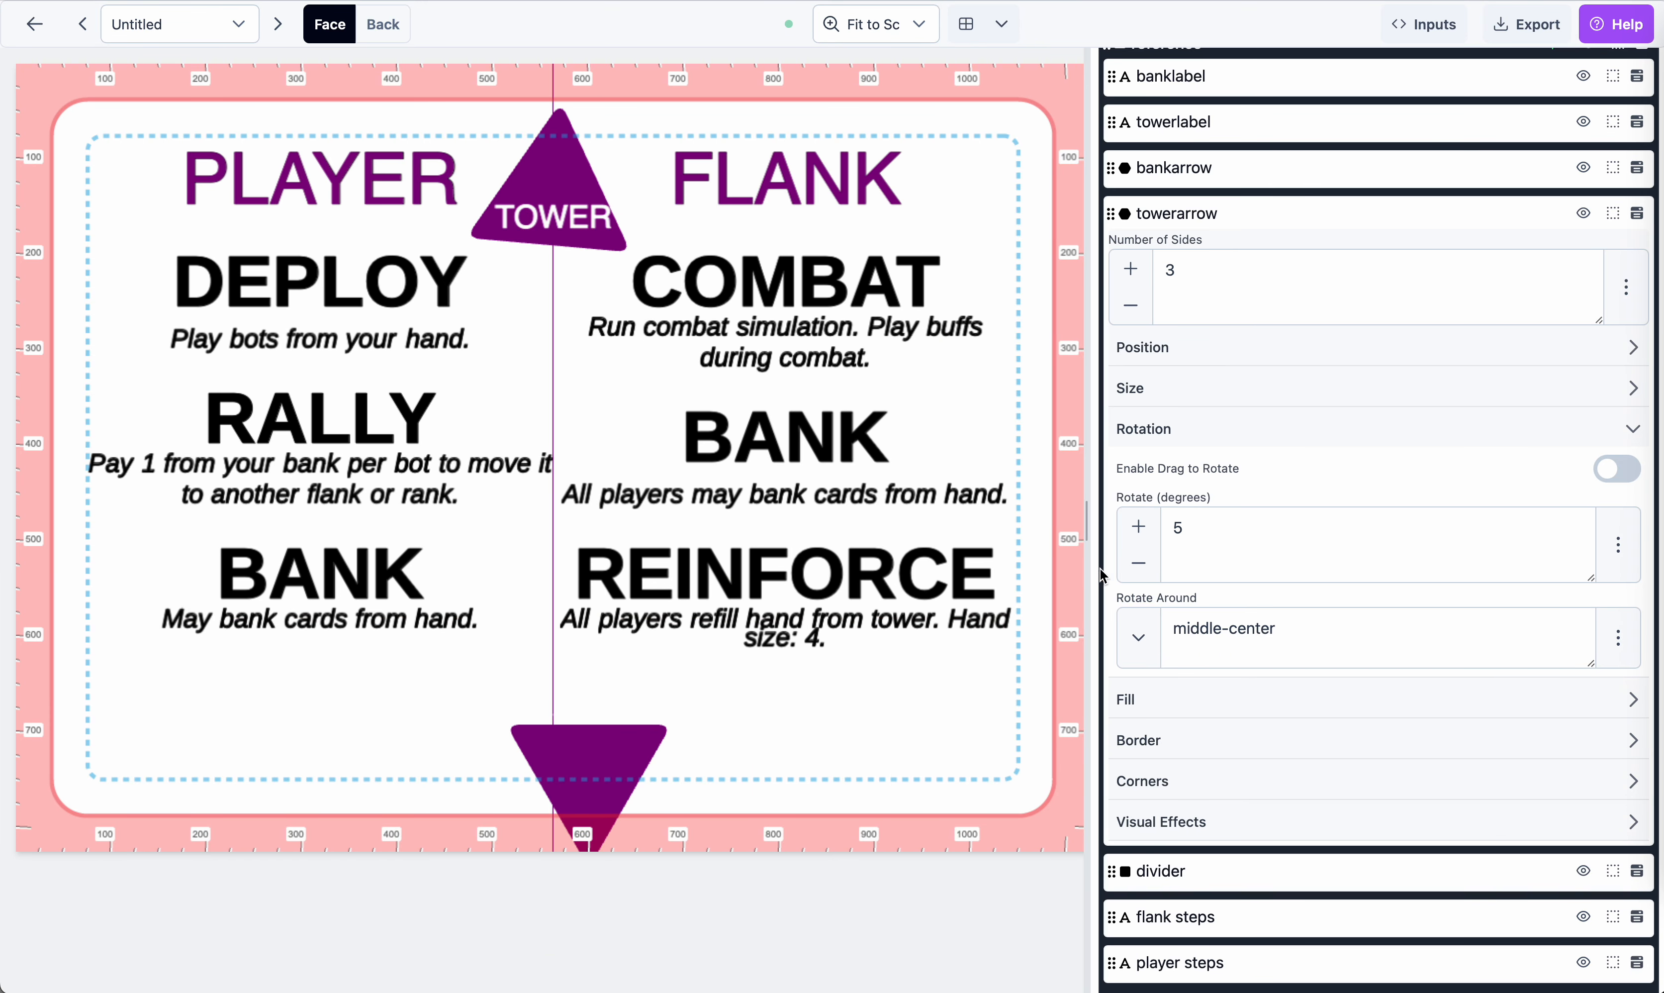
pyautogui.click(1228, 521)
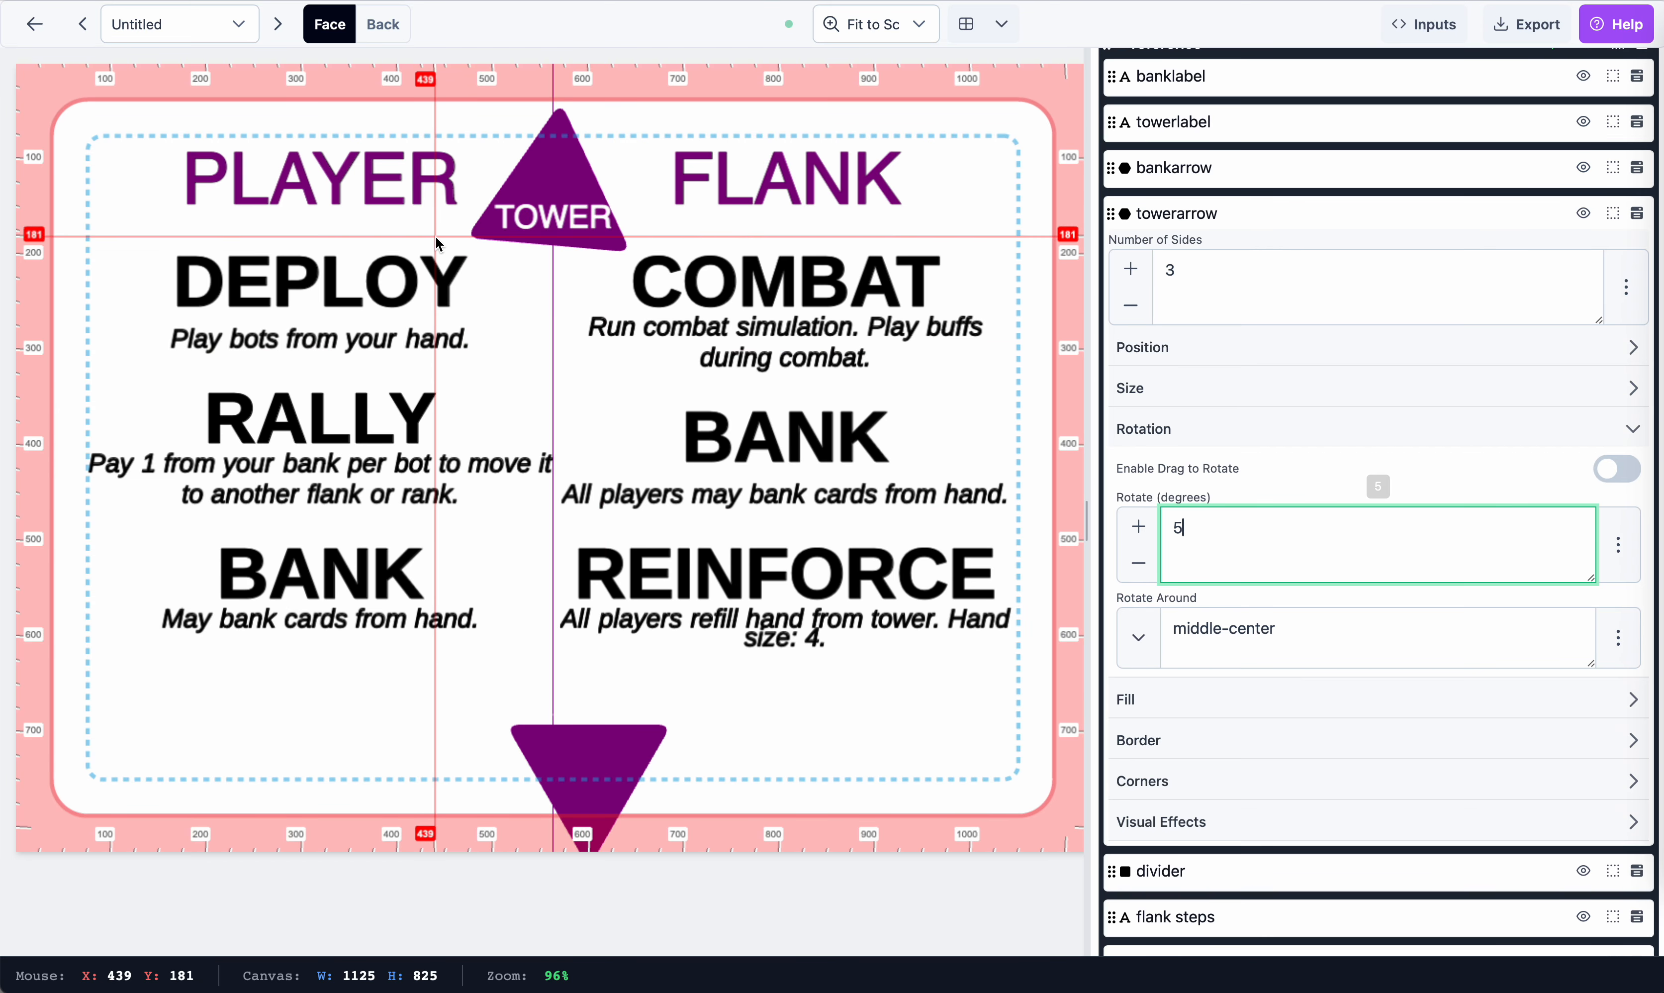
pyautogui.click(1139, 529)
pyautogui.click(1139, 529)
pyautogui.click(1139, 529)
pyautogui.click(1139, 530)
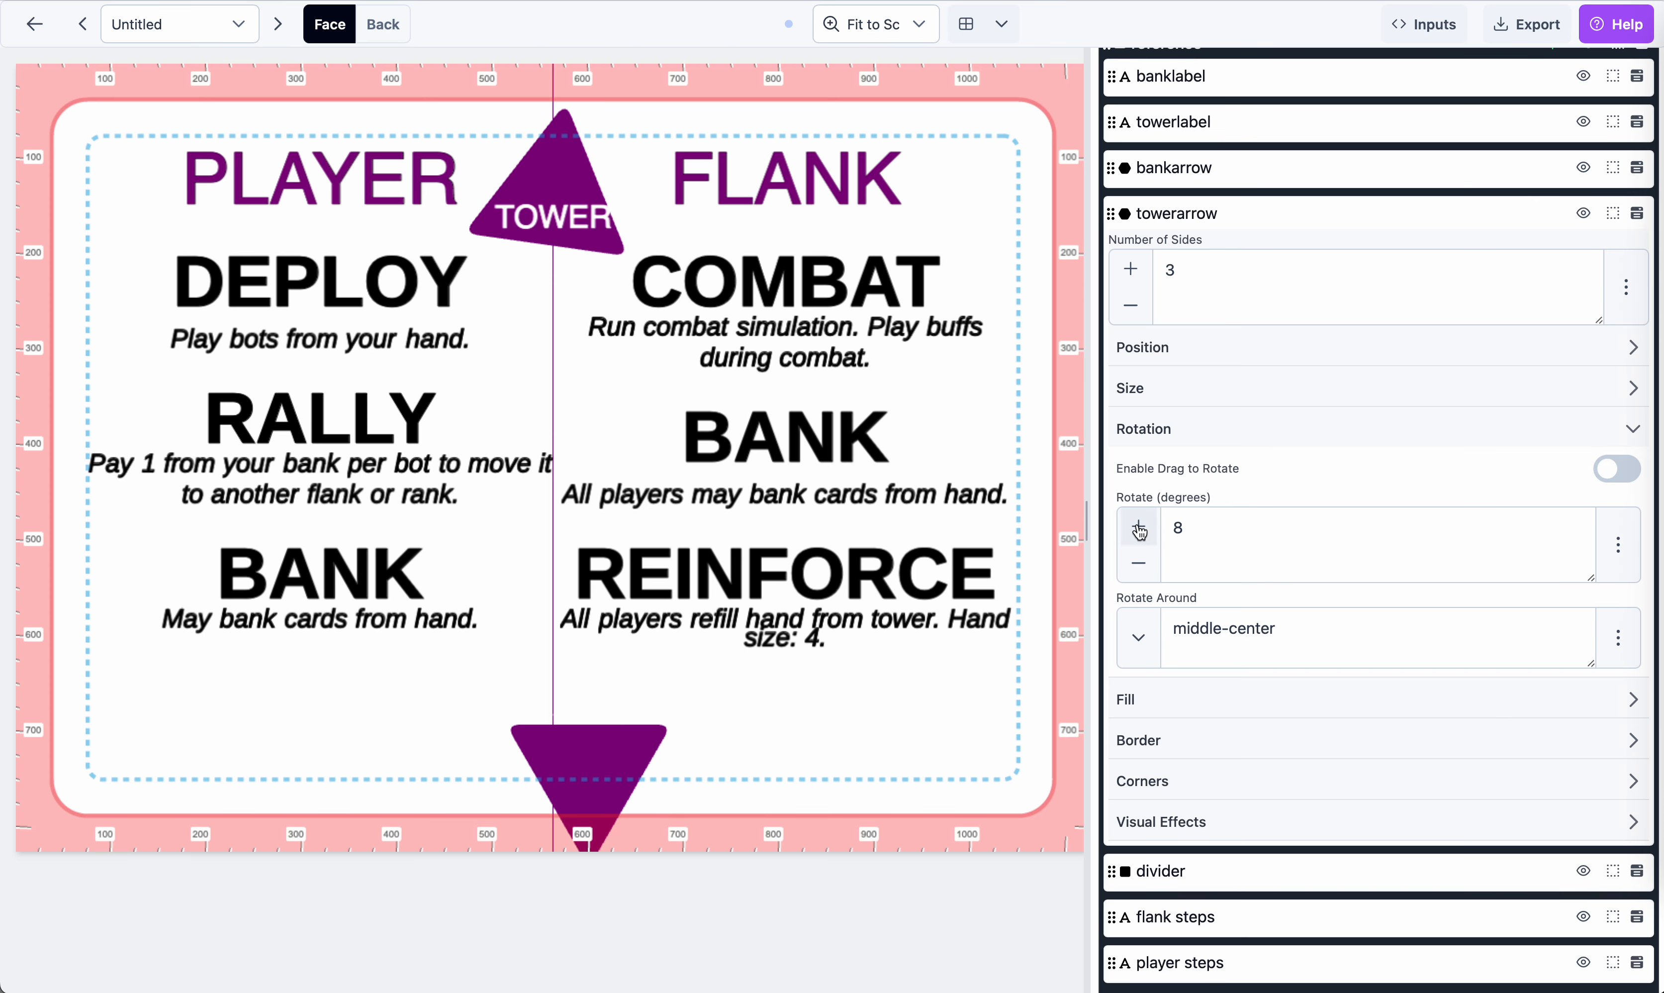
# Set the towerarrow layer's rotation to 0 degrees
pyautogui.click(1168, 538)
pyautogui.press('BackSpace')
pyautogui.write('0')
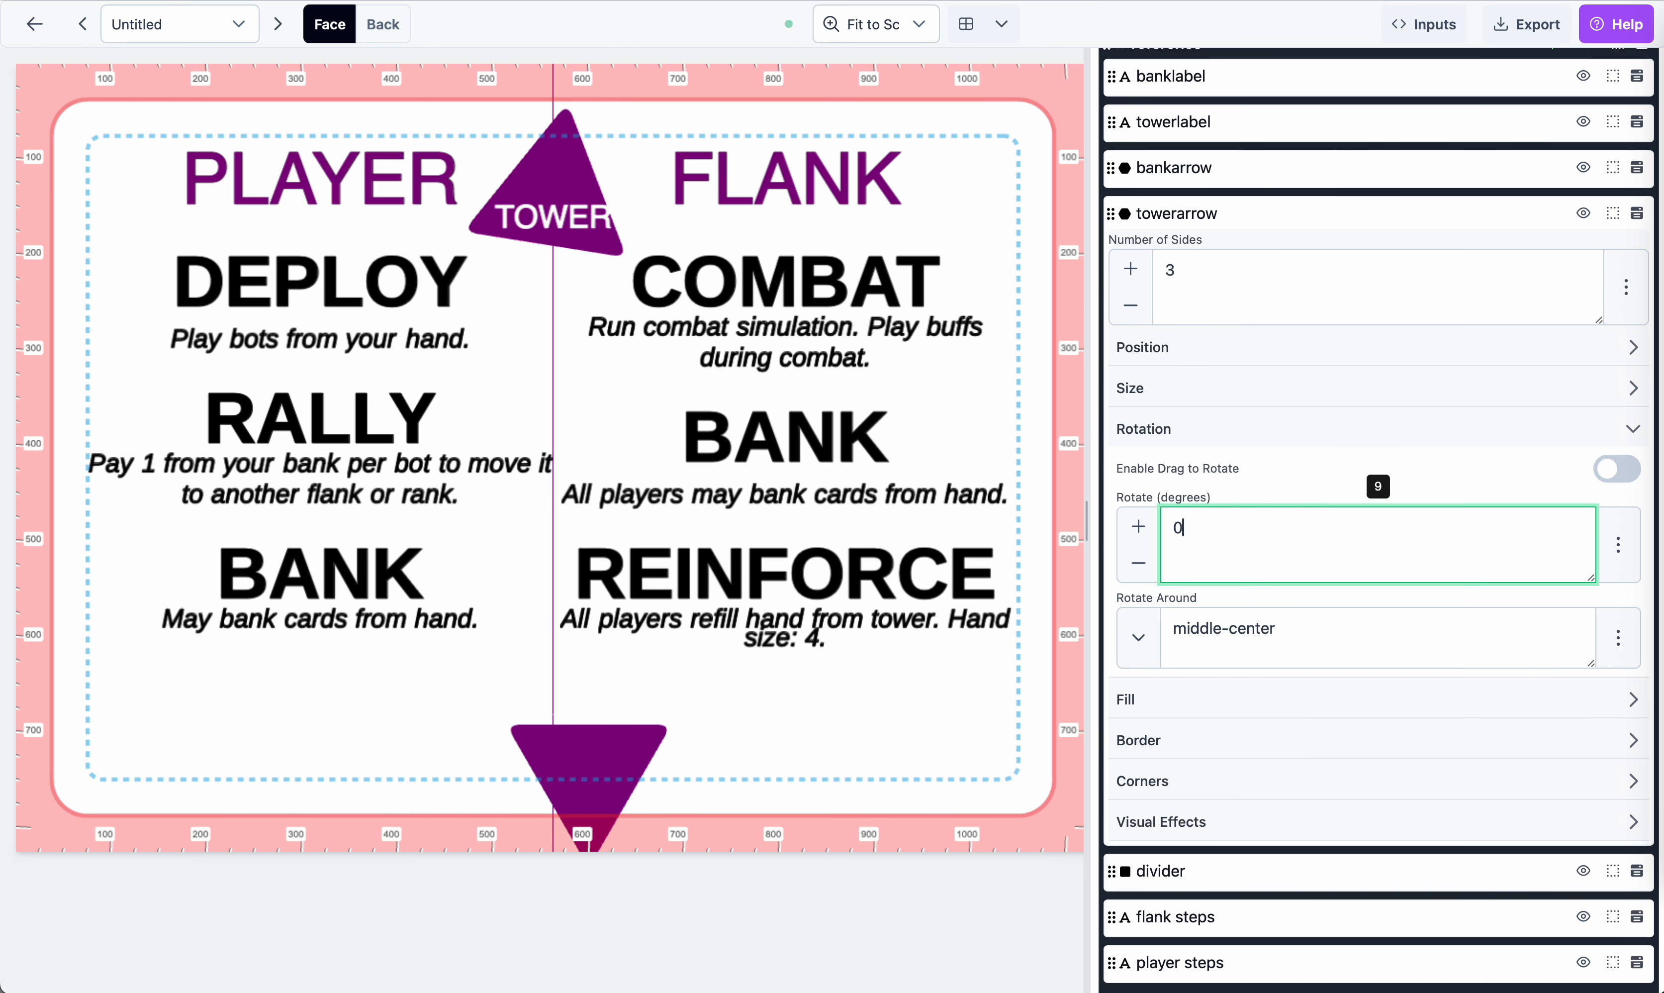
pyautogui.click(1300, 493)
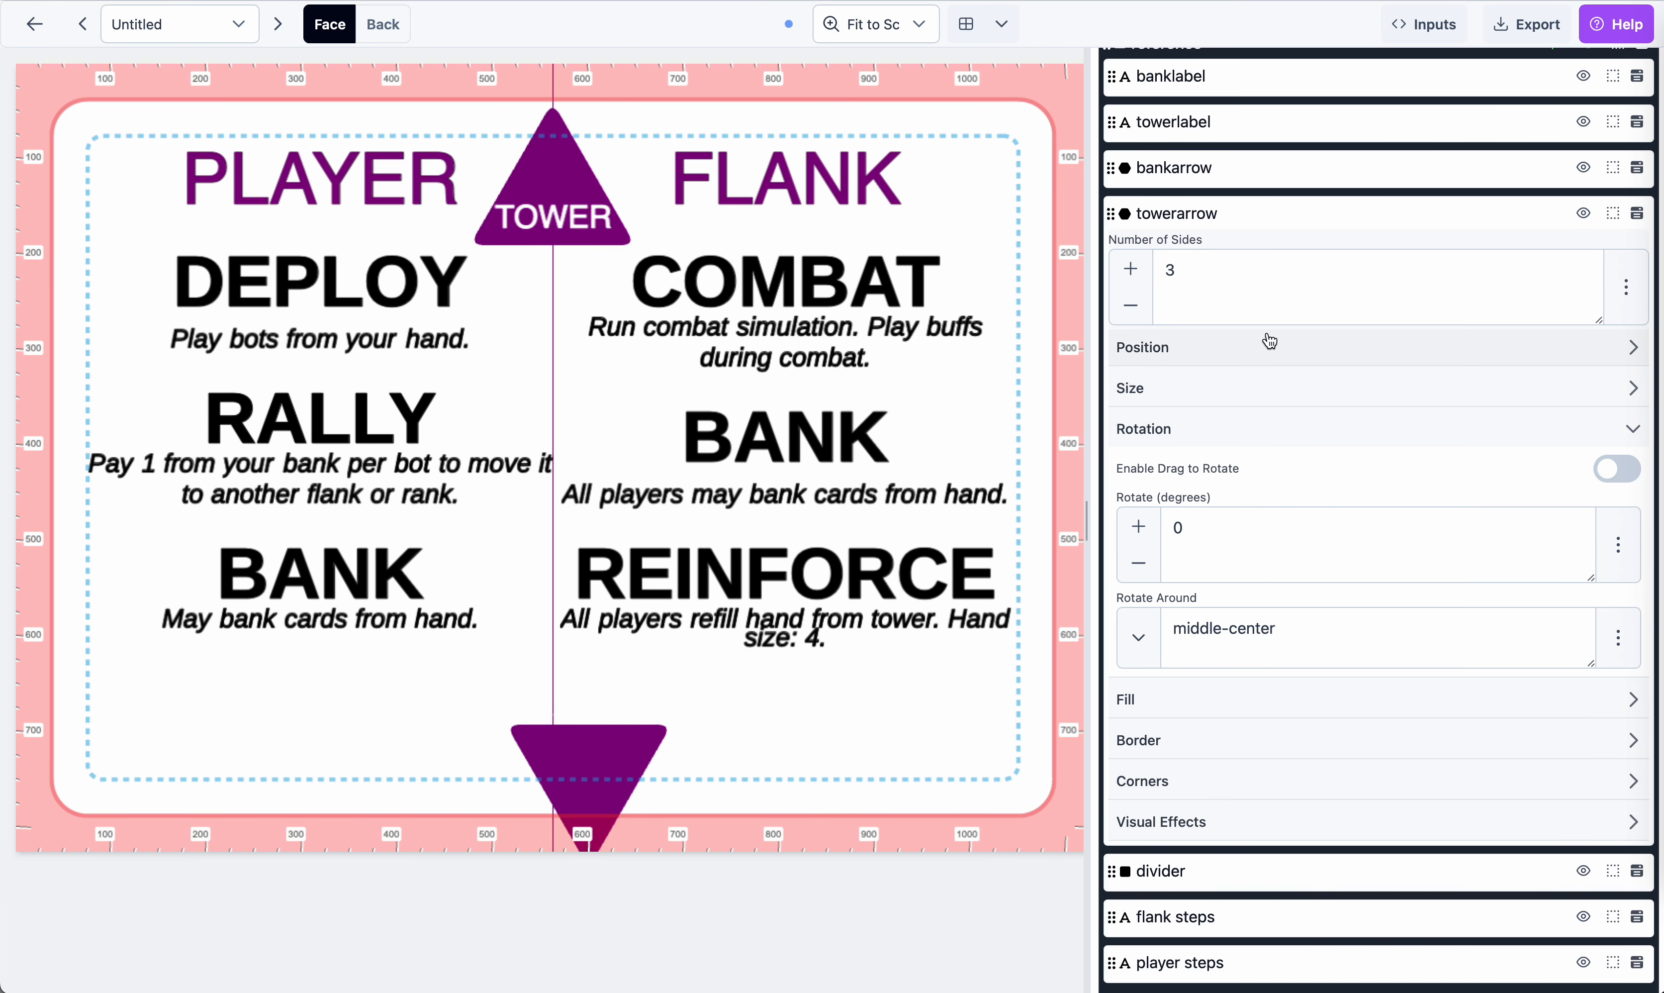
# Examine the bankarrow layer's rotation angle, rotation center and X and Y position
pyautogui.click(1237, 216)
pyautogui.click(1189, 248)
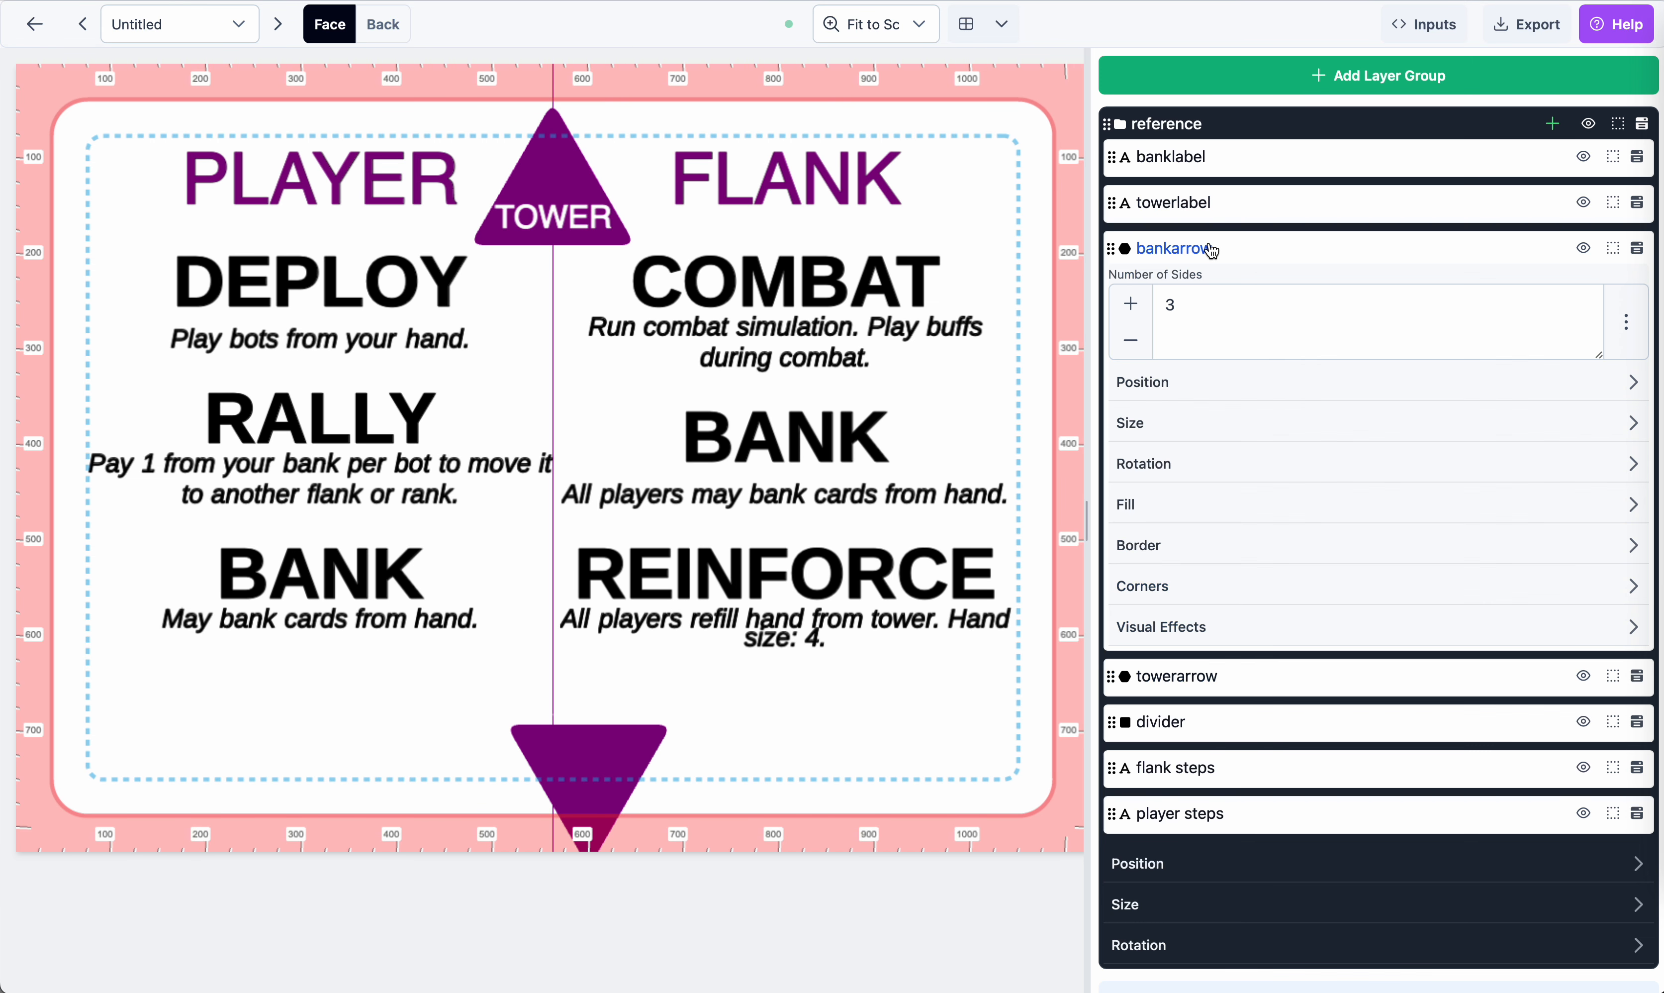
pyautogui.click(1162, 465)
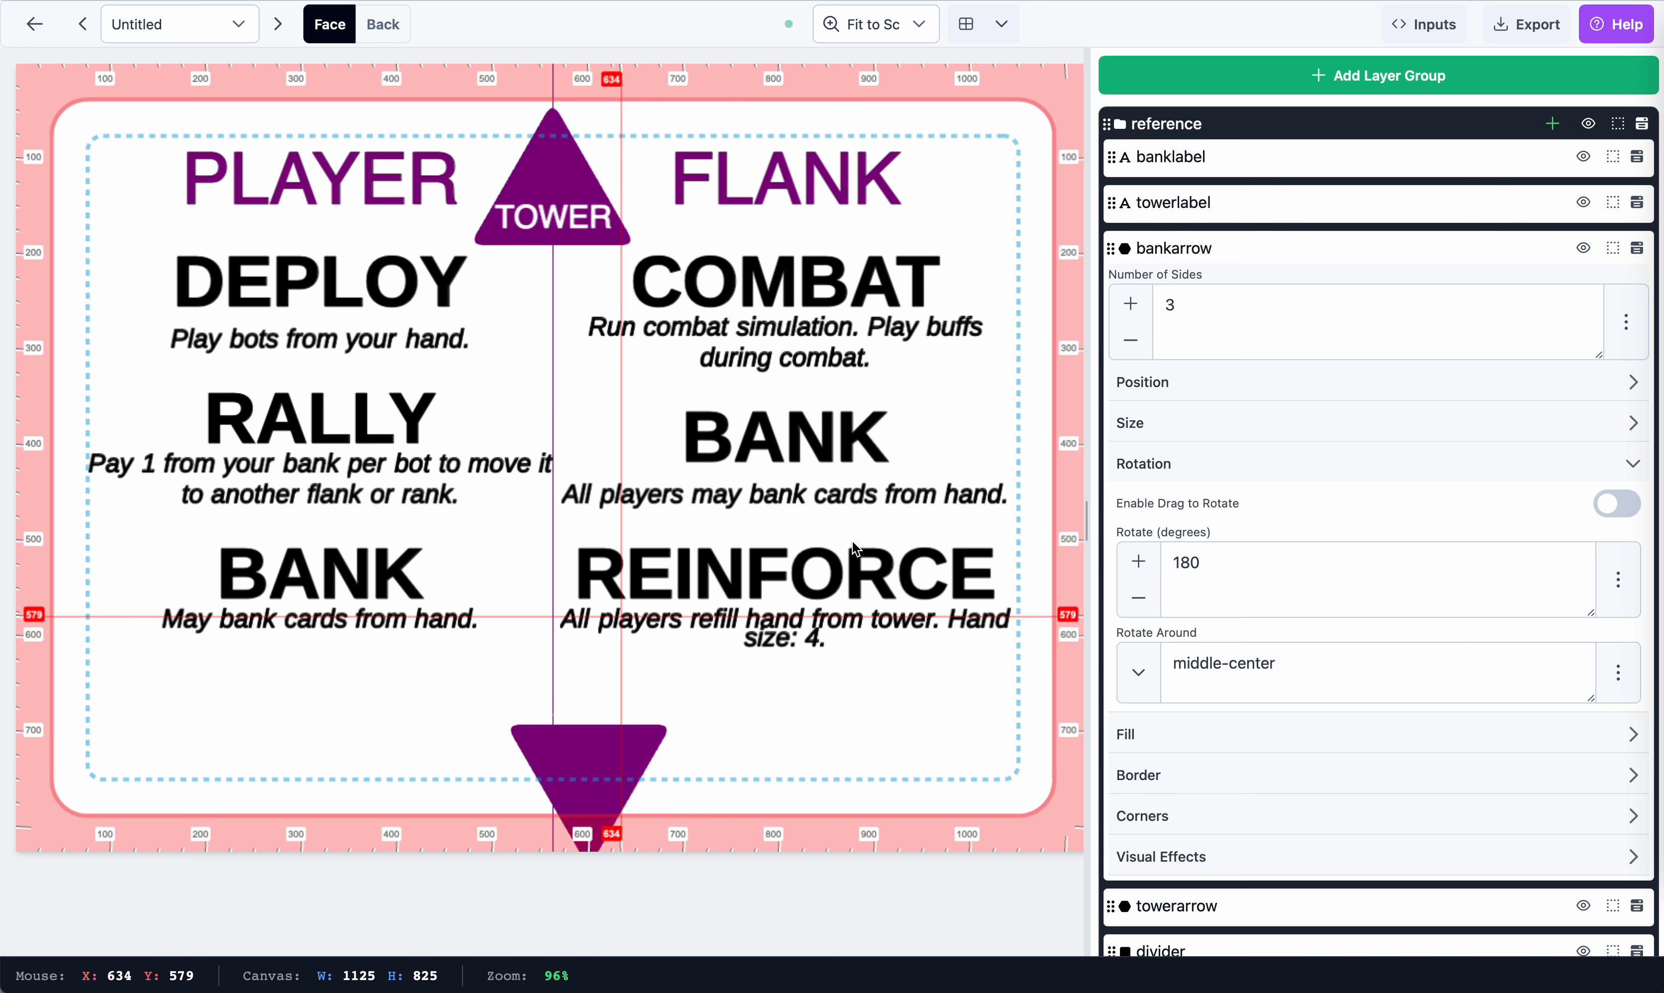
pyautogui.click(1266, 565)
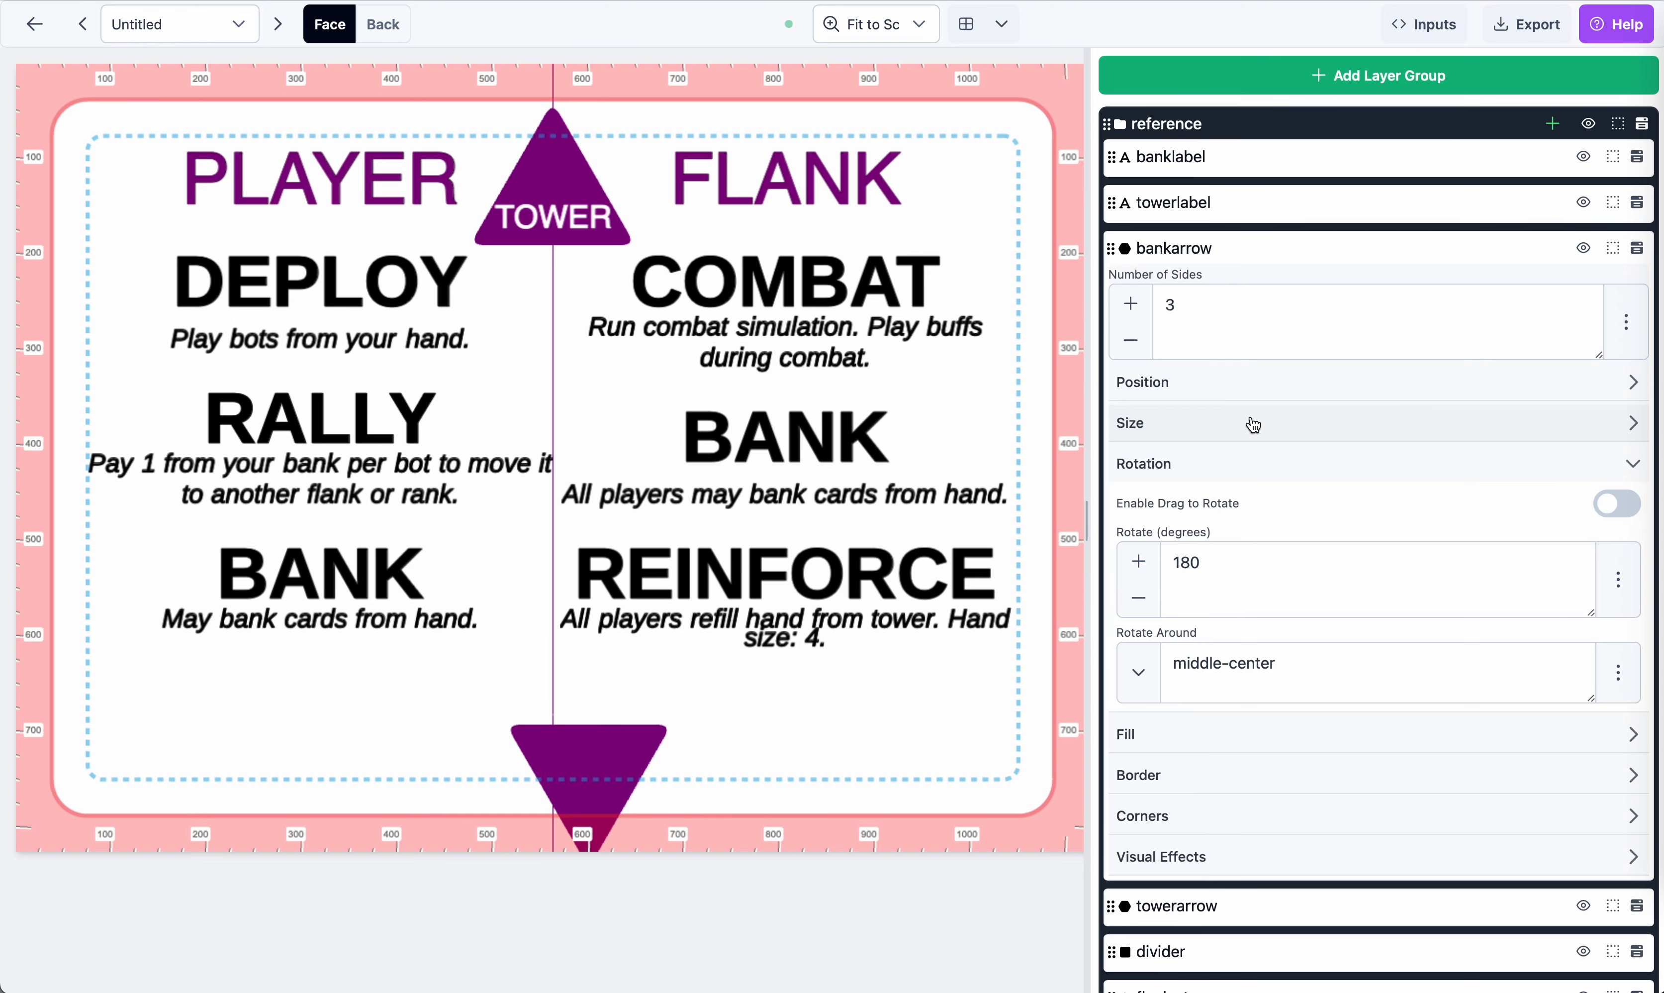
pyautogui.click(1238, 389)
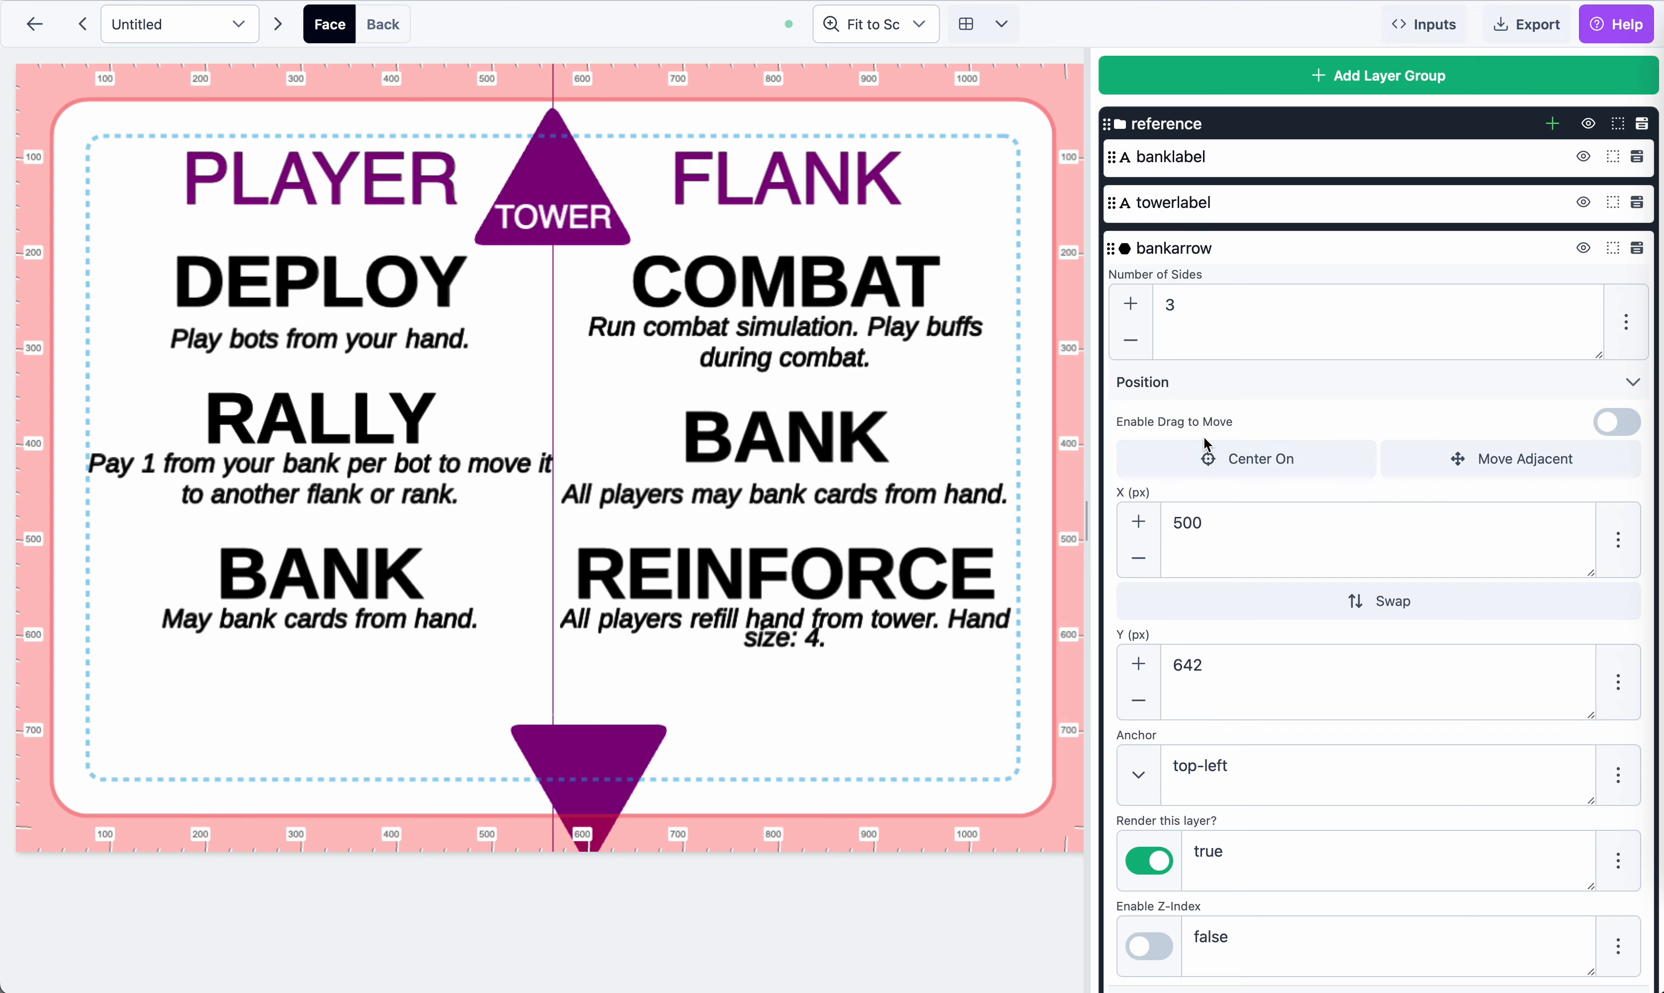
pyautogui.click(1198, 531)
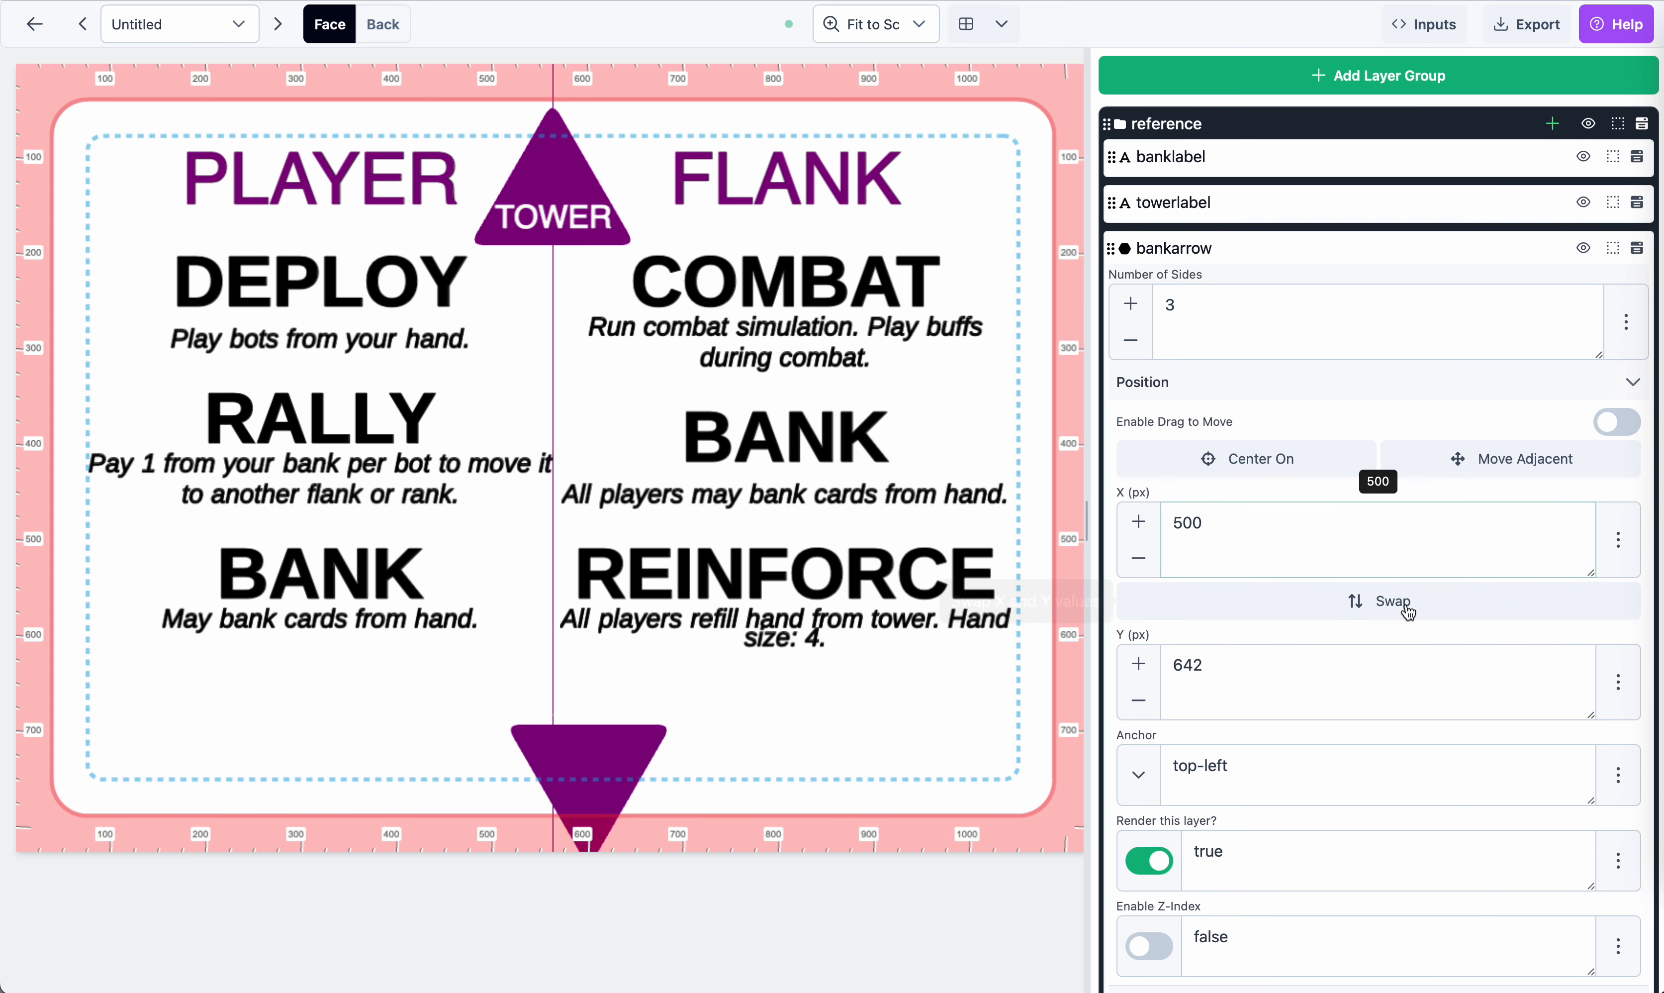
# Enable free moving for bankarrow, shift it onto the divider line at about X 461, Y 638, and disable free moving
pyautogui.click(1617, 421)
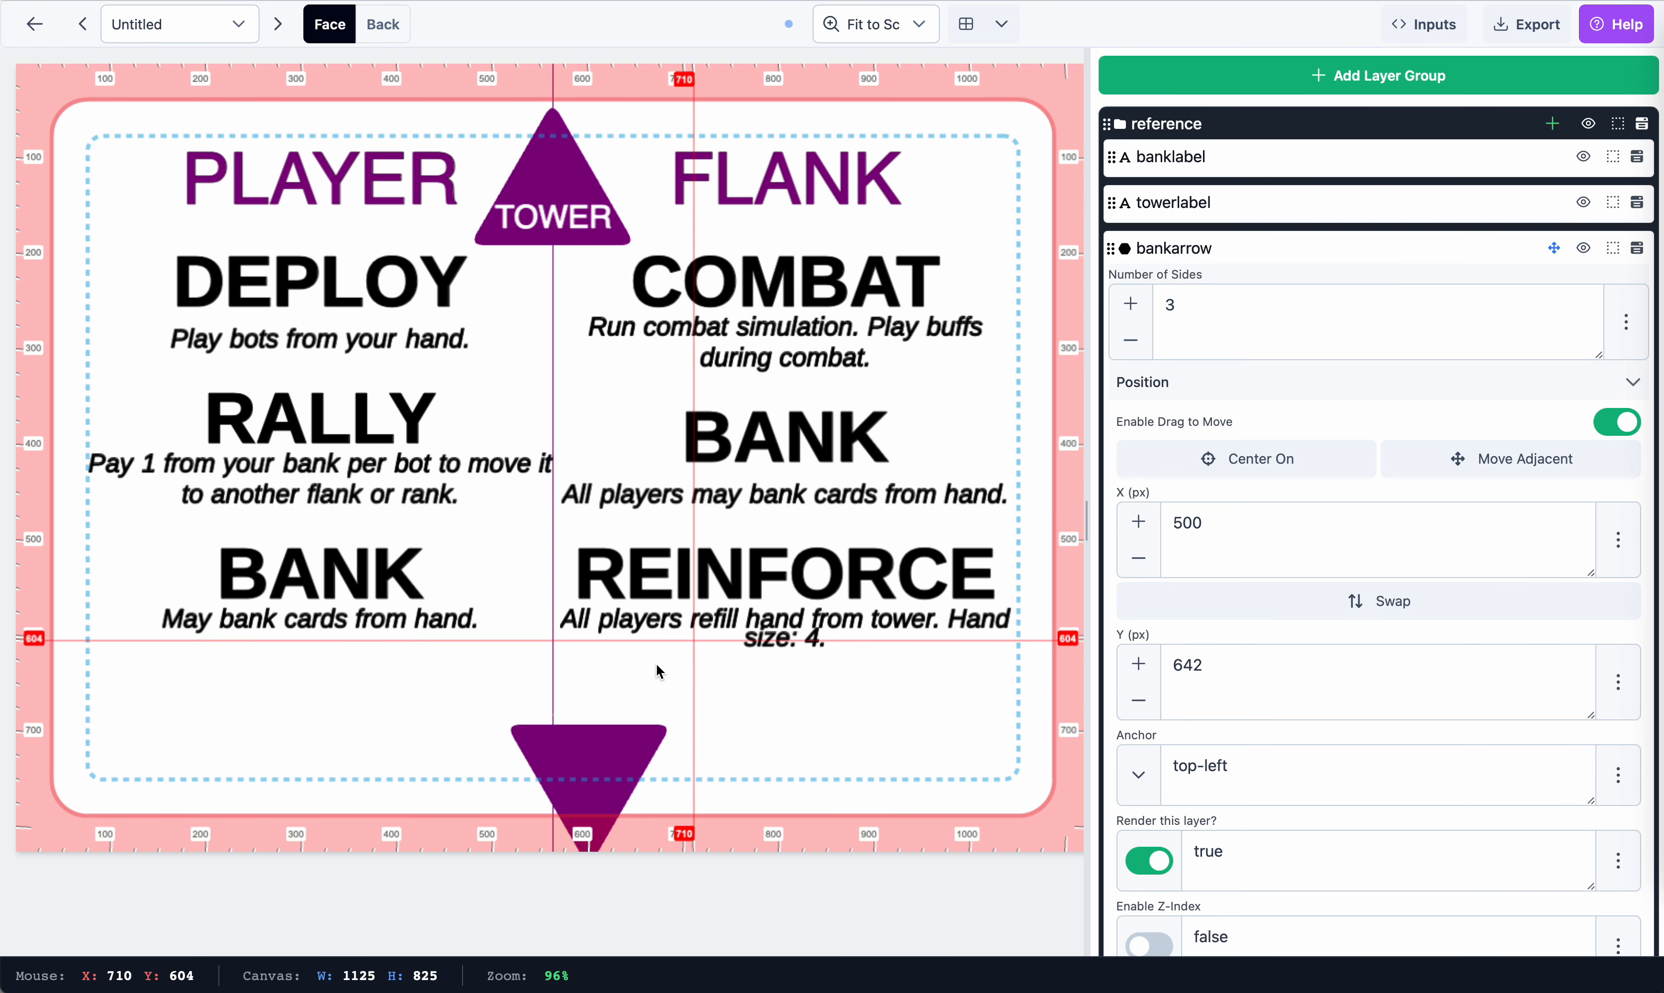
pyautogui.moveTo(581, 754); pyautogui.dragTo(553, 751)
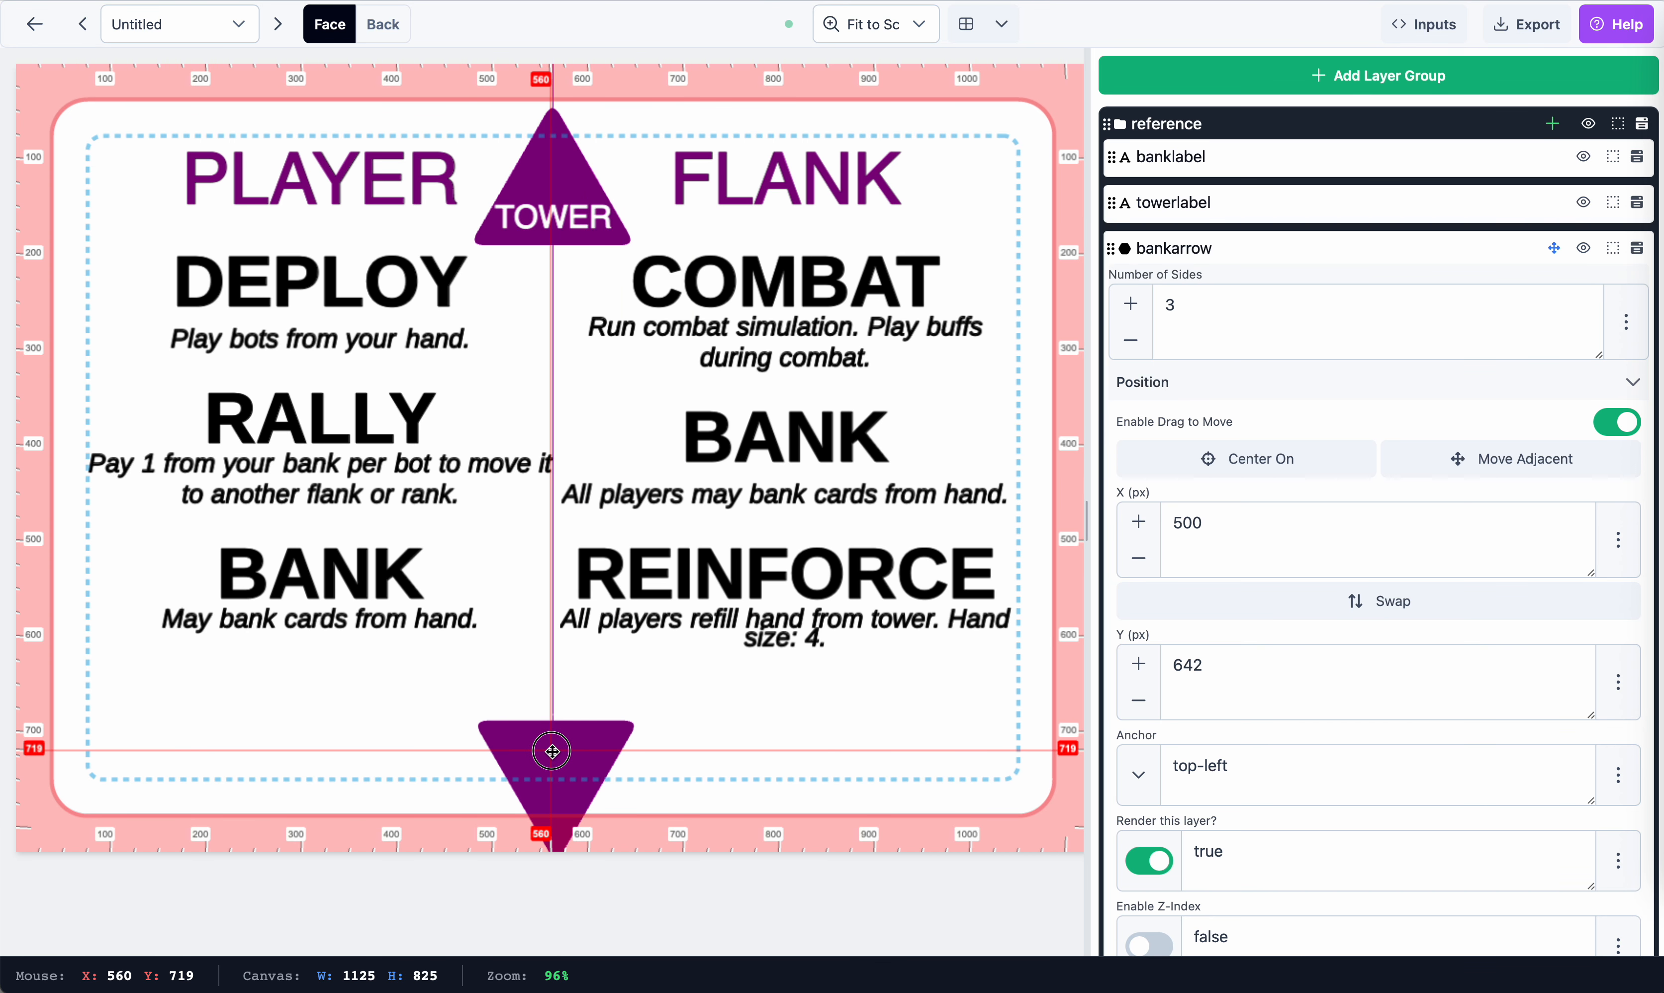
pyautogui.moveTo(552, 751); pyautogui.dragTo(548, 751)
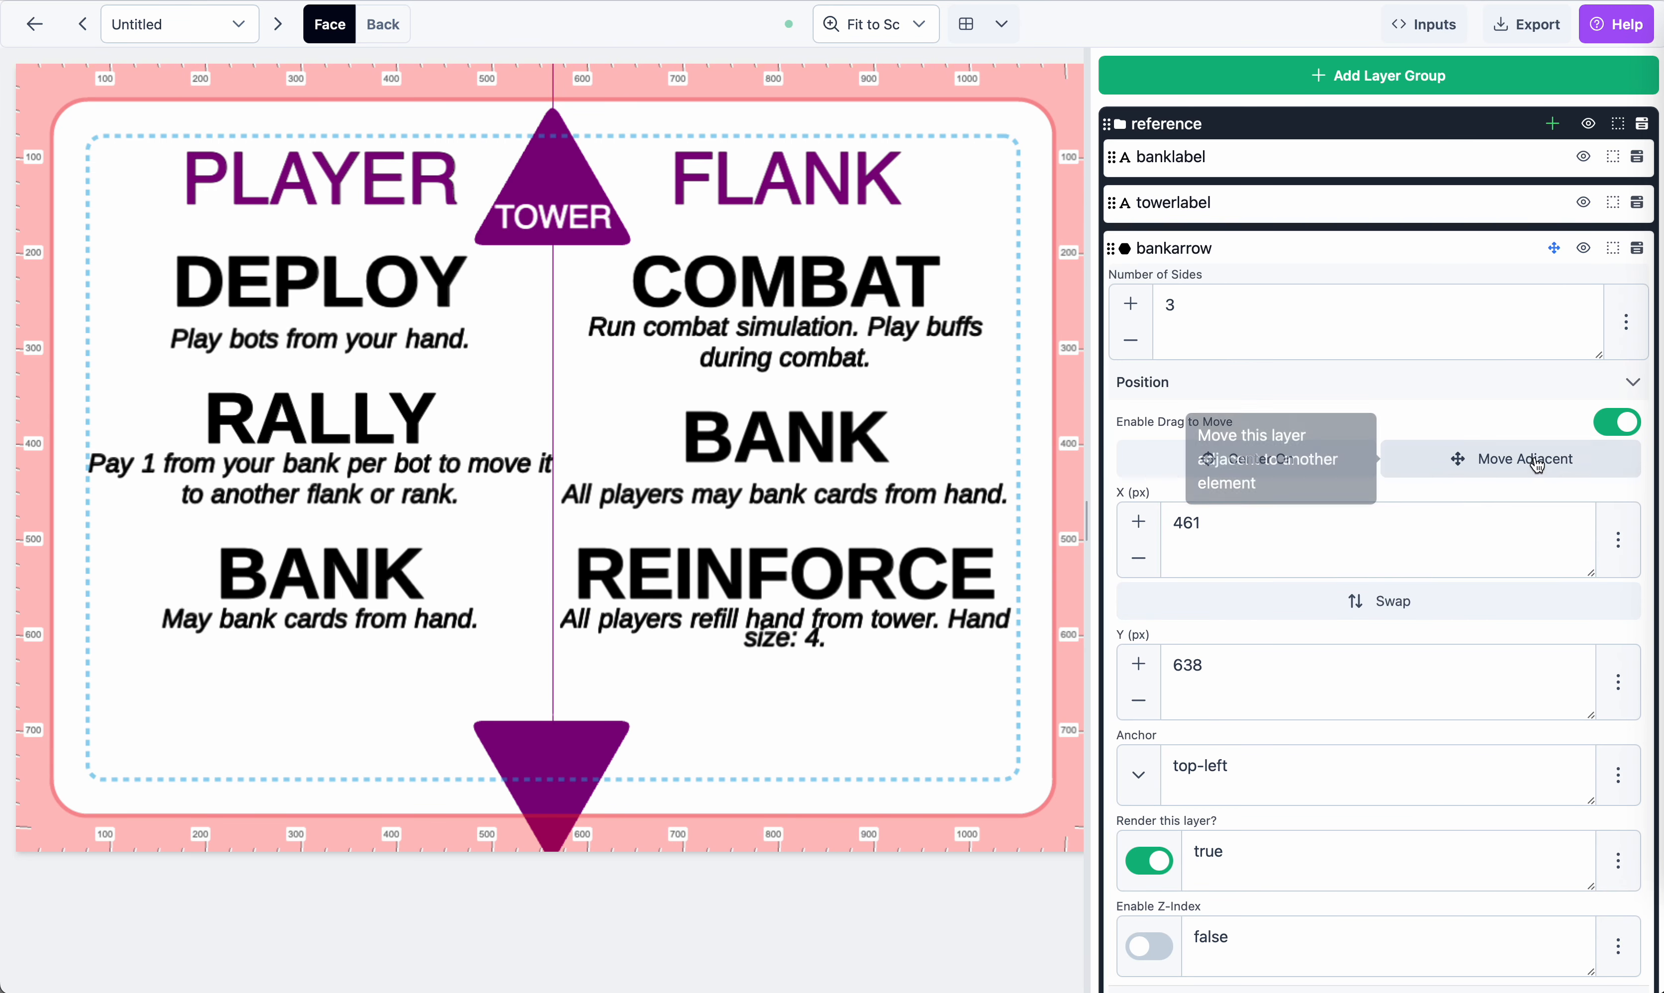
pyautogui.scroll(-5, 1515, 514)
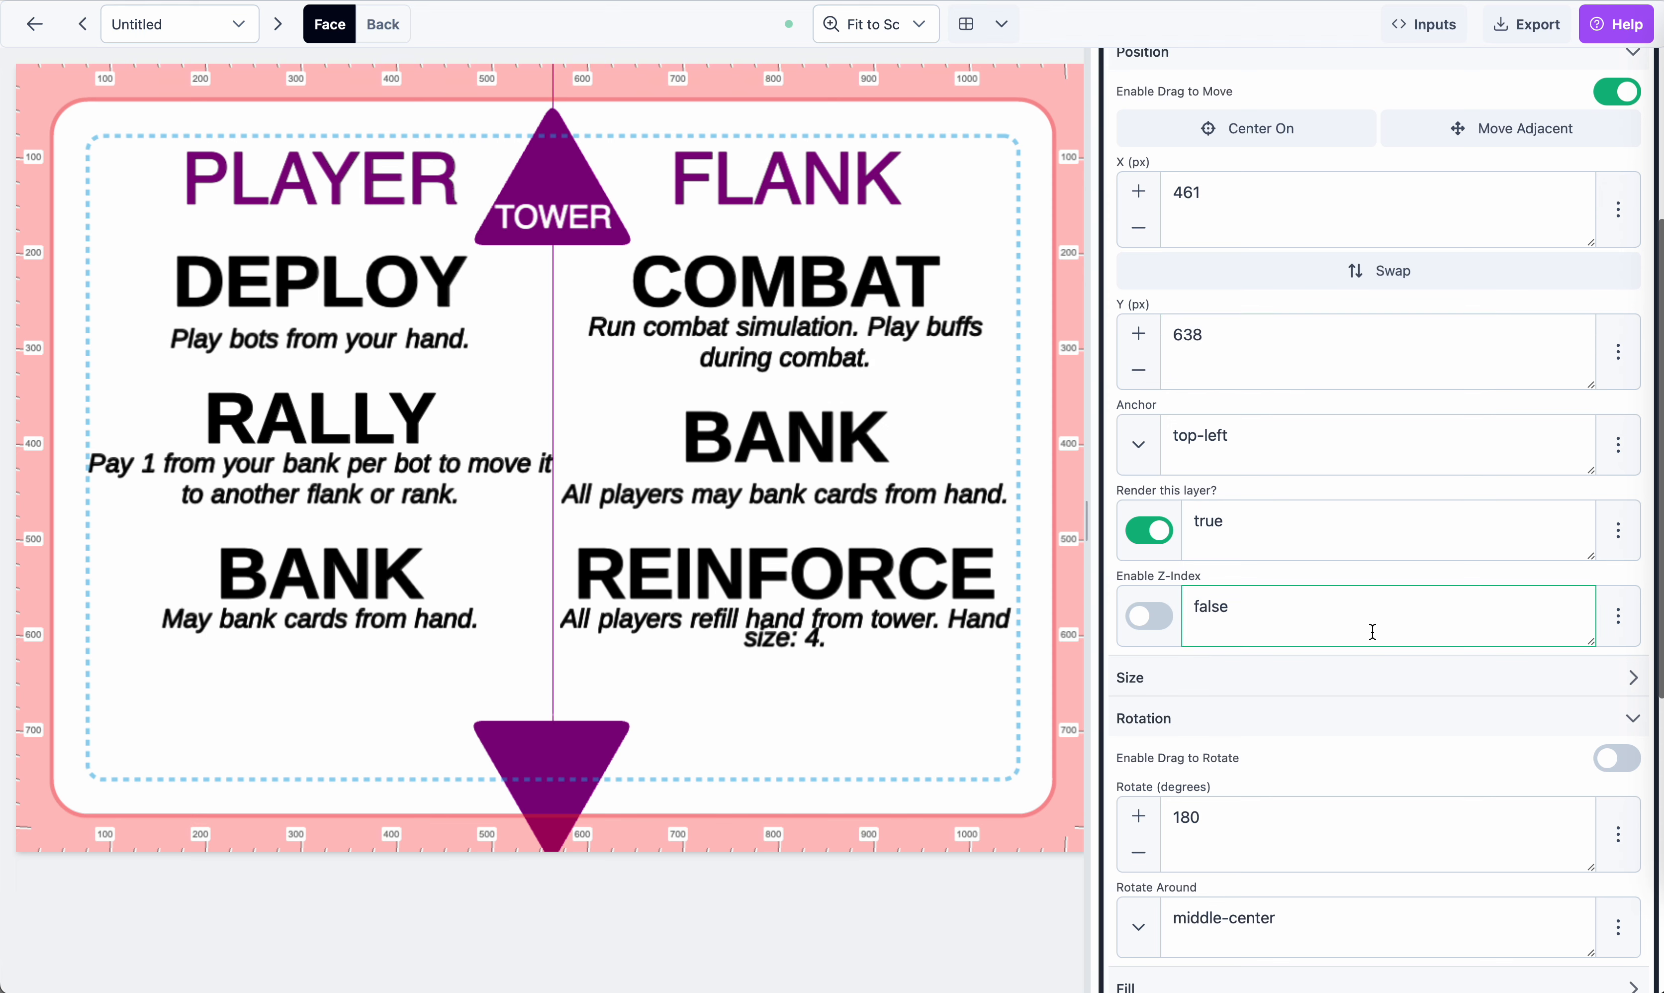
pyautogui.scroll(2, 1374, 616)
pyautogui.click(1619, 253)
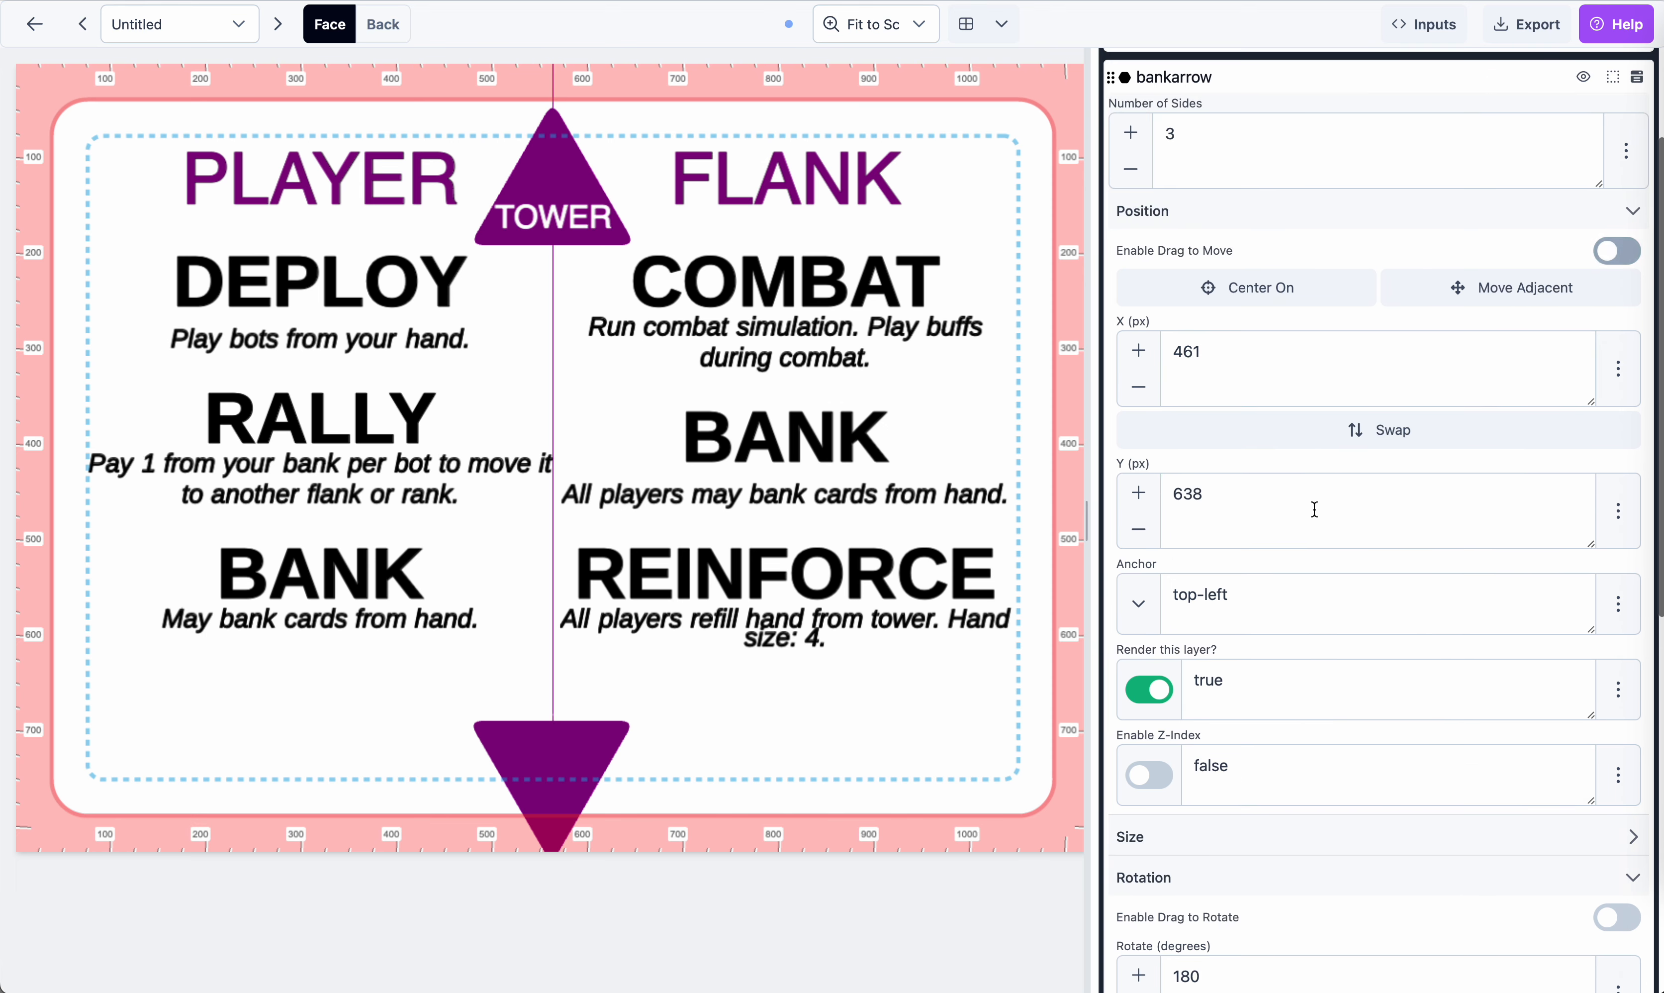
# Copy towerarrow's left bounds reference and set bankarrow's X position to {{ layerLeft('towerarrow') }}
pyautogui.scroll(-8, 1292, 547)
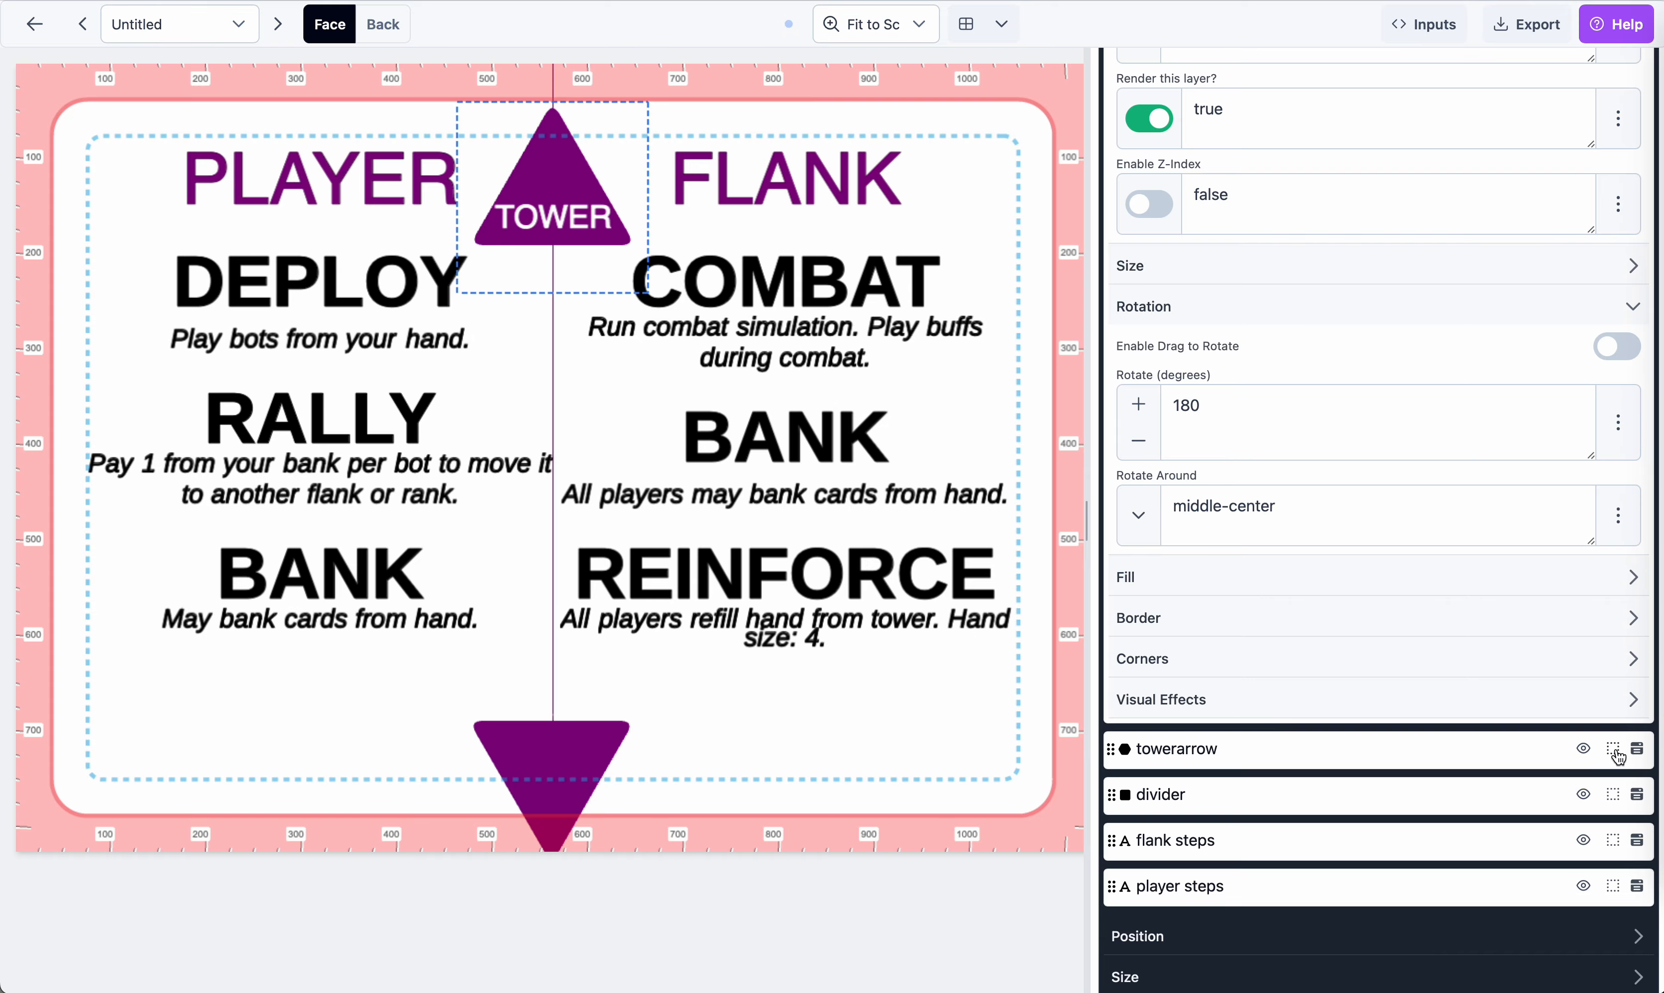
pyautogui.click(1636, 750)
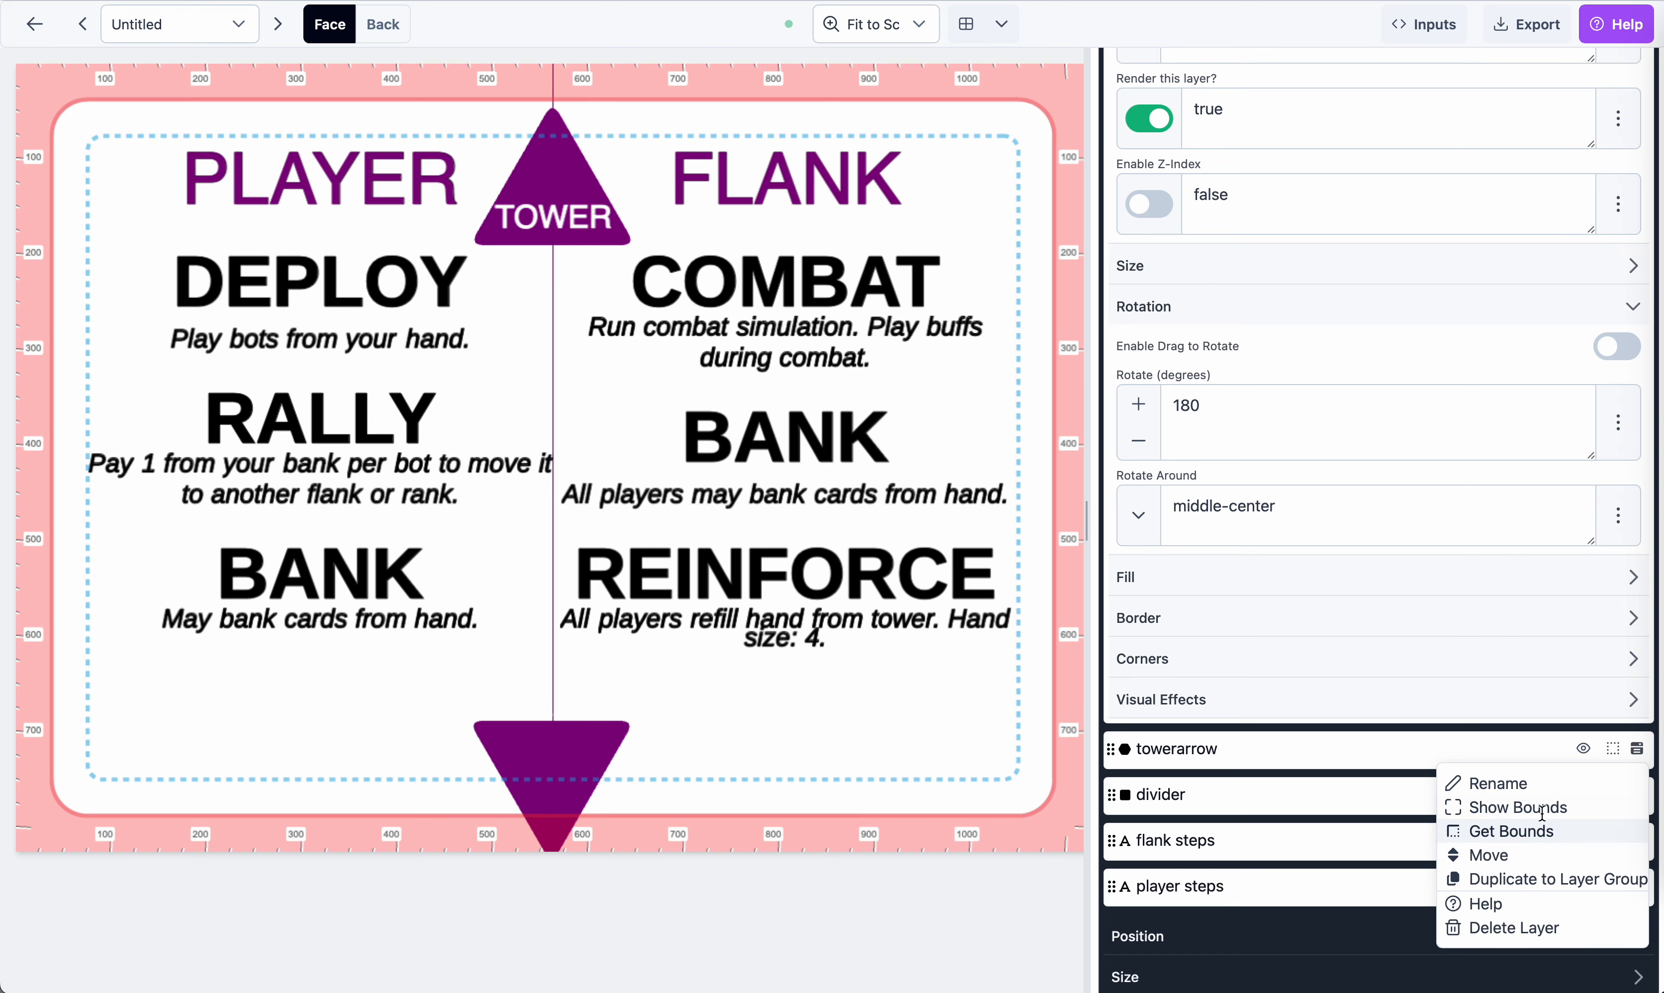
pyautogui.moveTo(1531, 832)
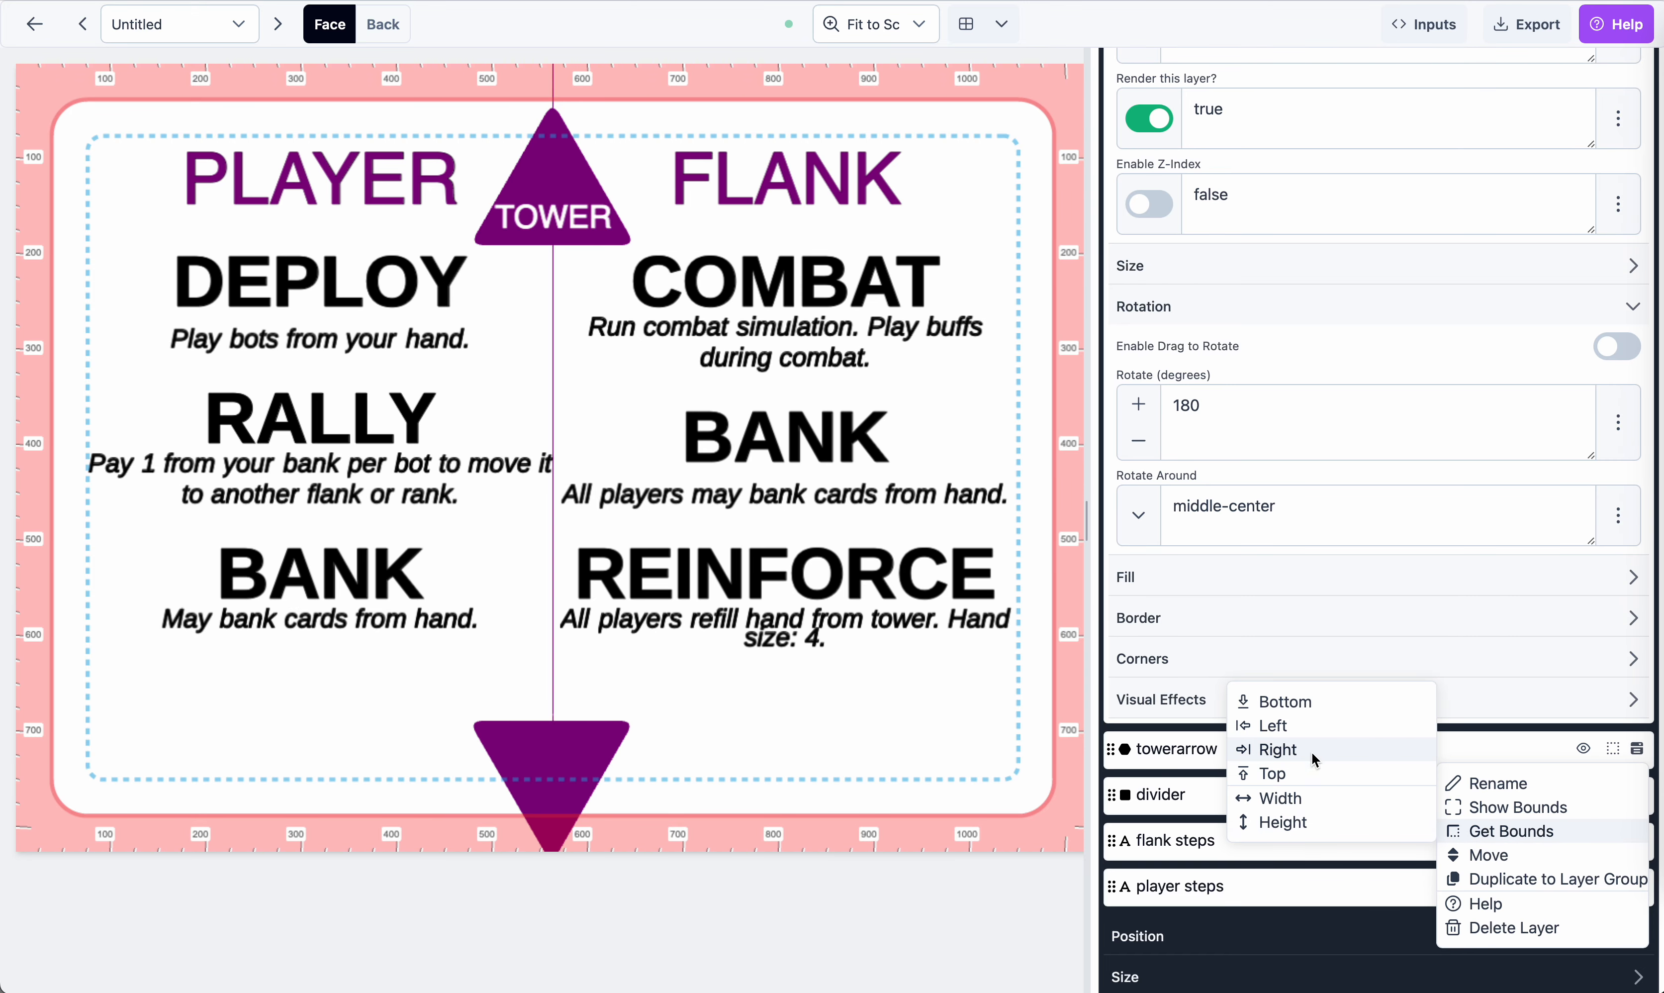
pyautogui.click(1297, 726)
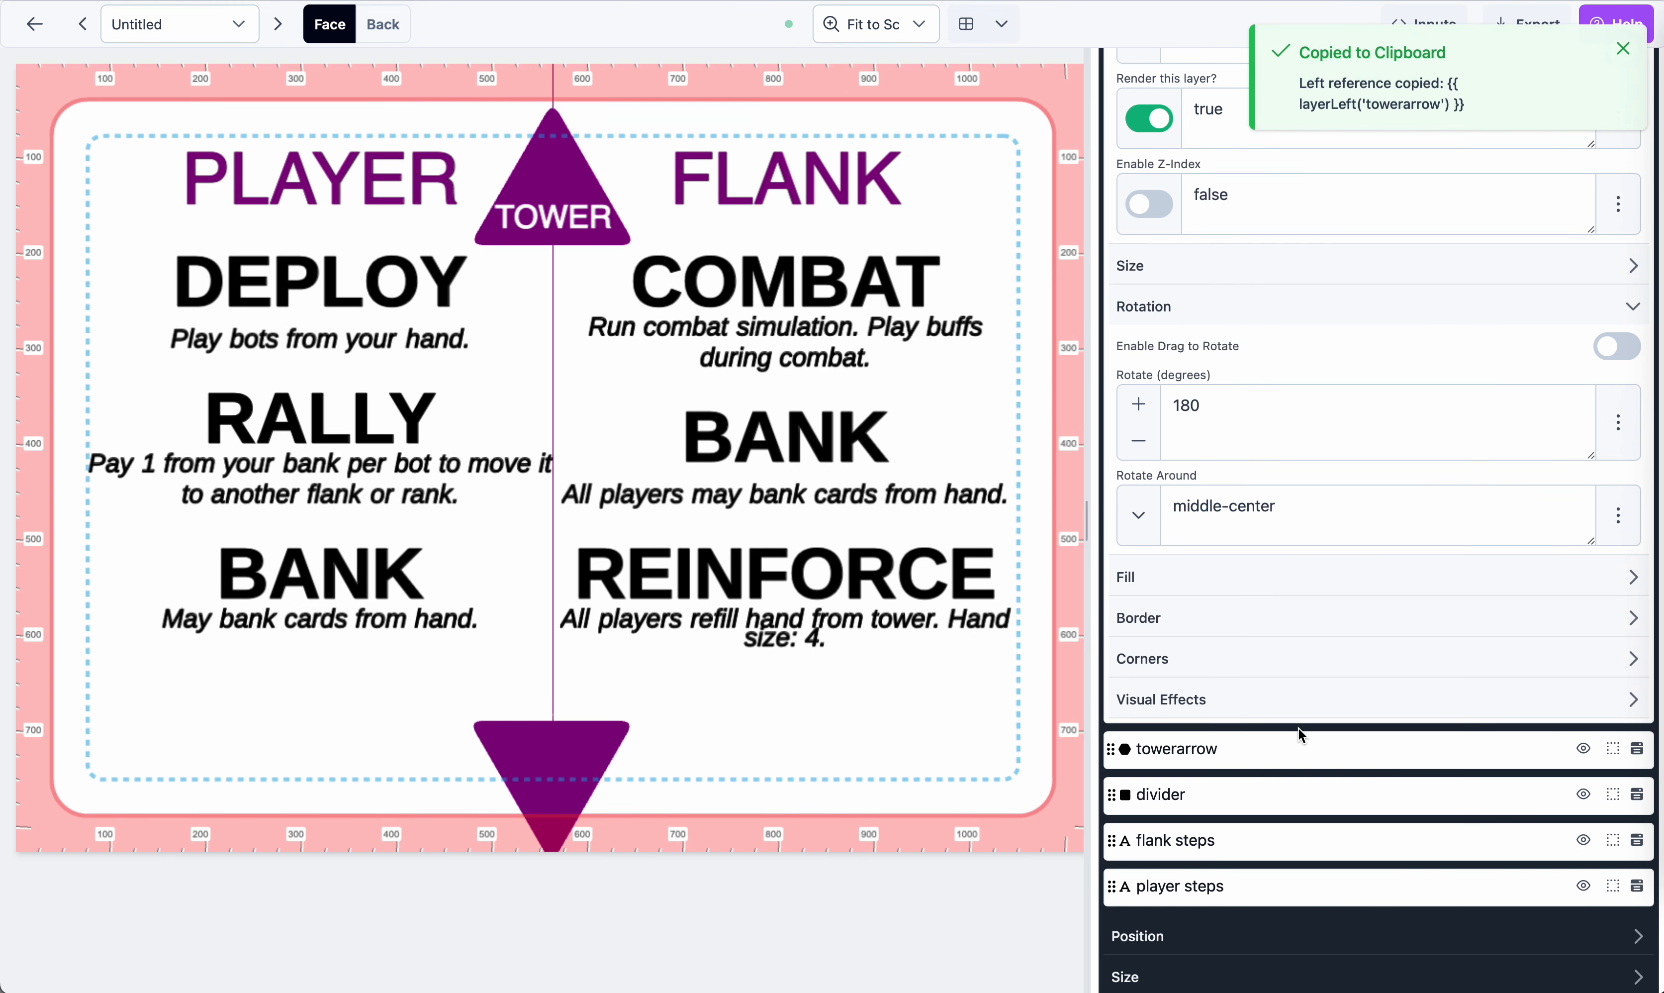
pyautogui.scroll(10, 1283, 635)
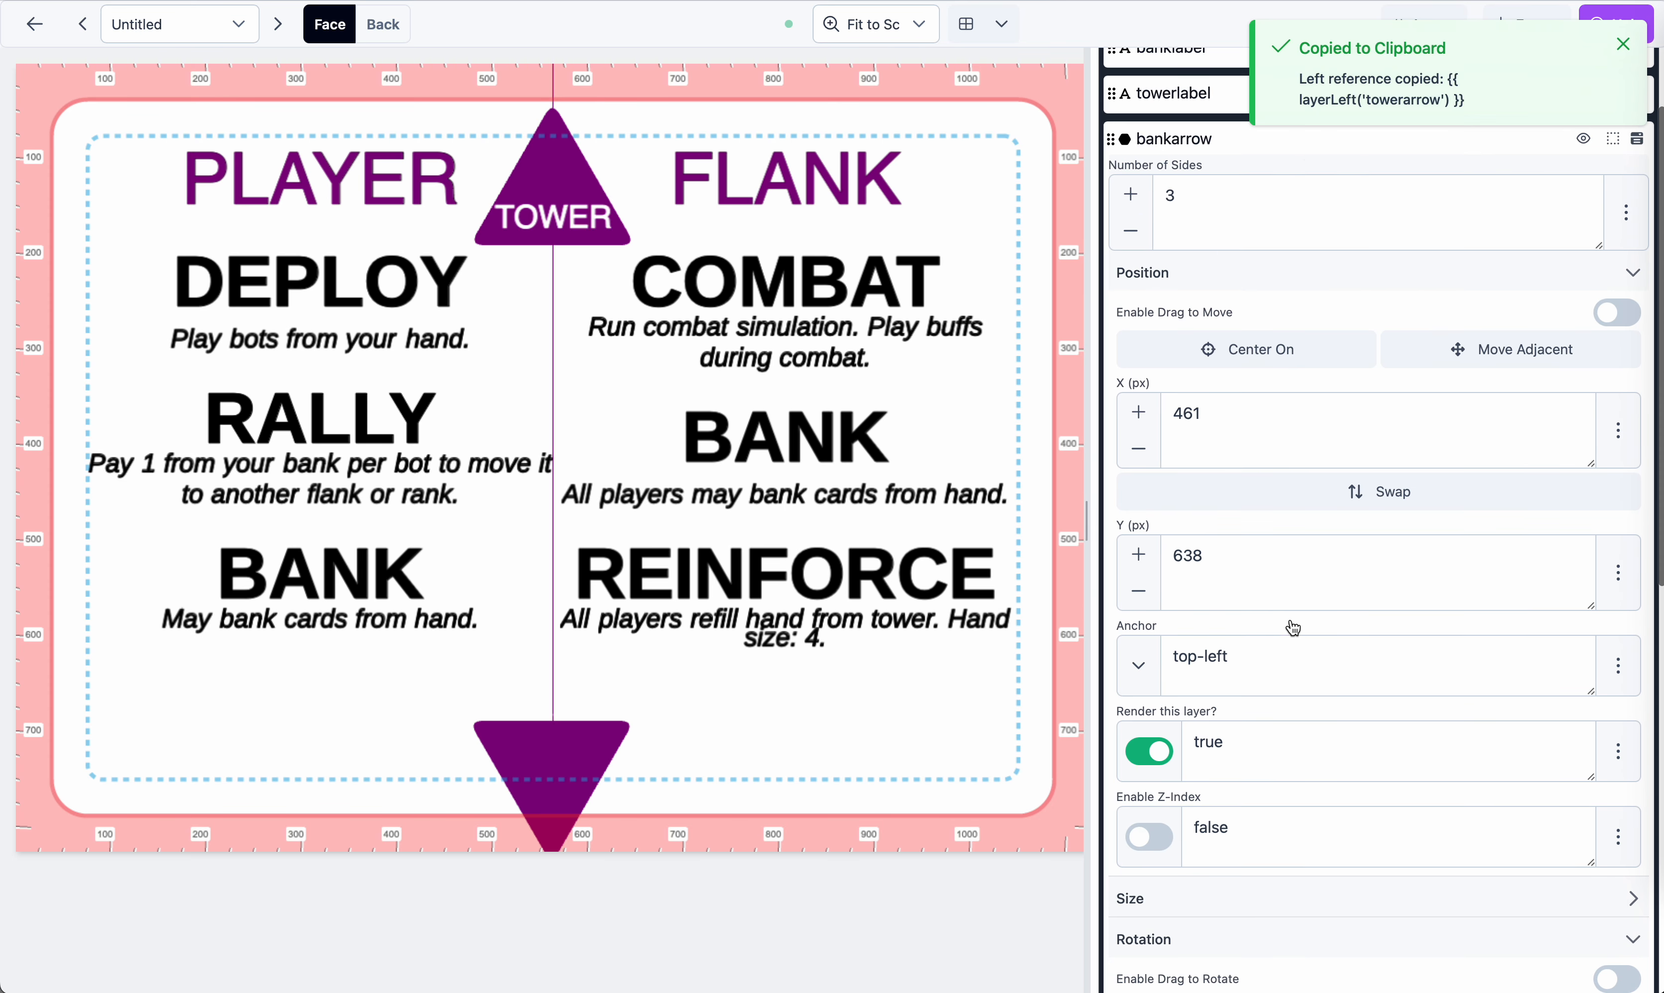
pyautogui.click(1306, 433)
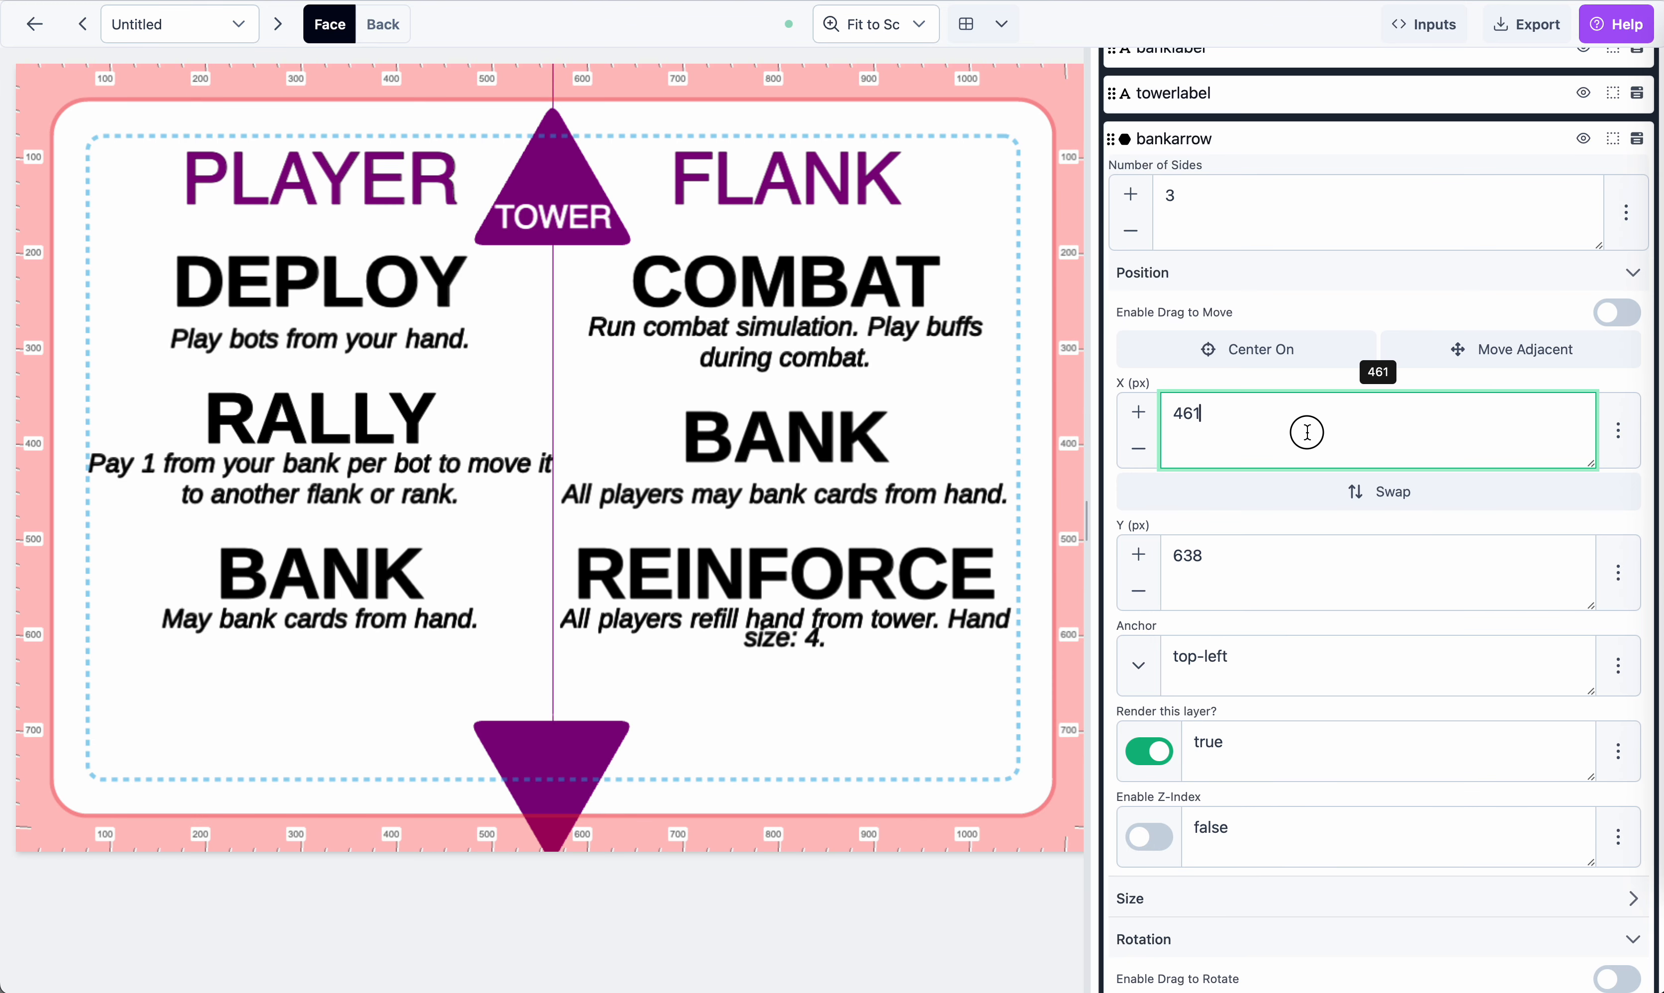
pyautogui.hotkey('ctrl', 'v')
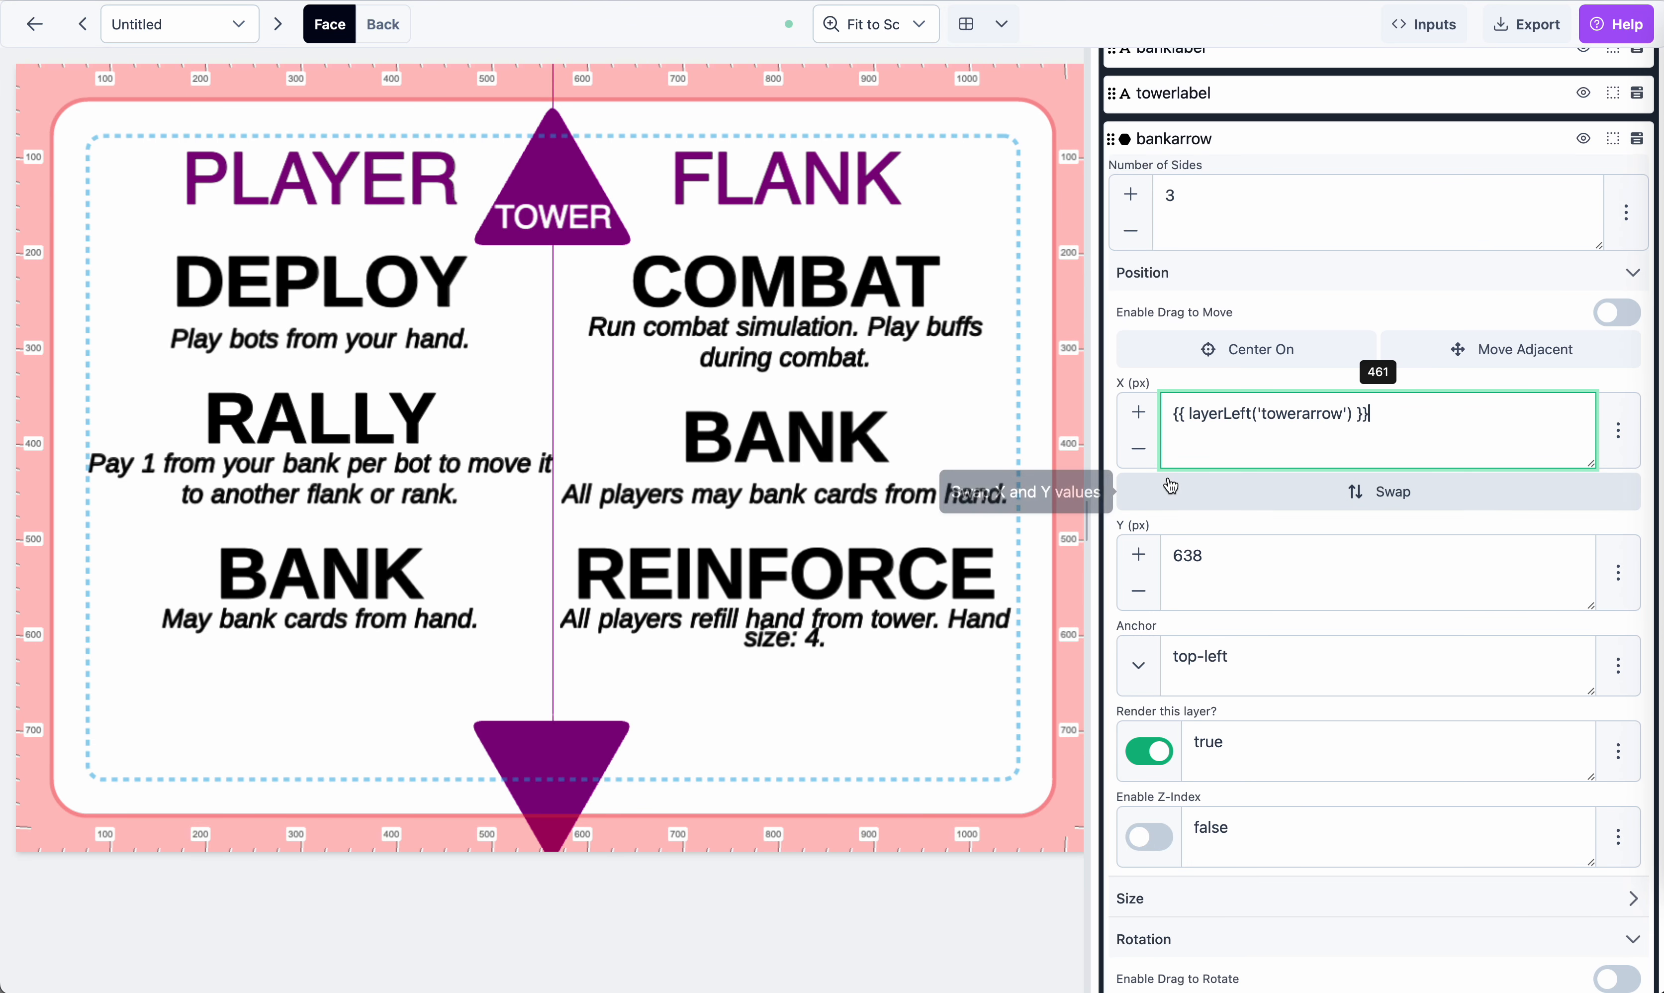
pyautogui.click(1089, 473)
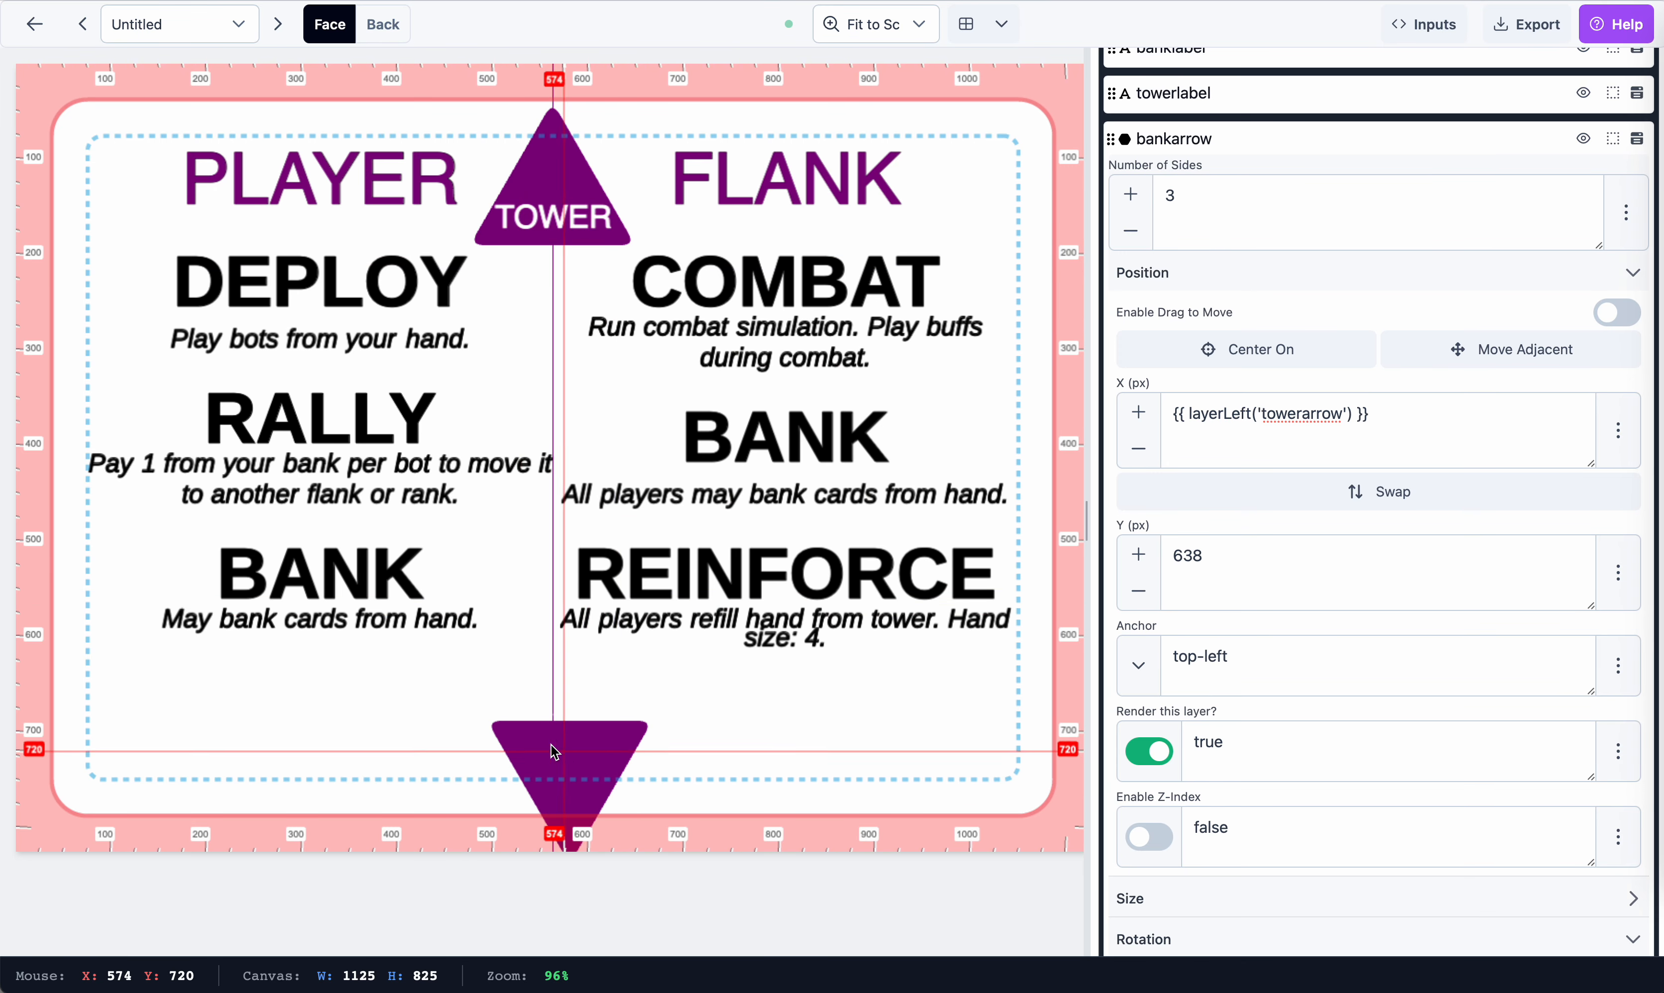
# Show the bounds of the bankarrow and towerarrow layers to compare their alignment
pyautogui.click(1613, 140)
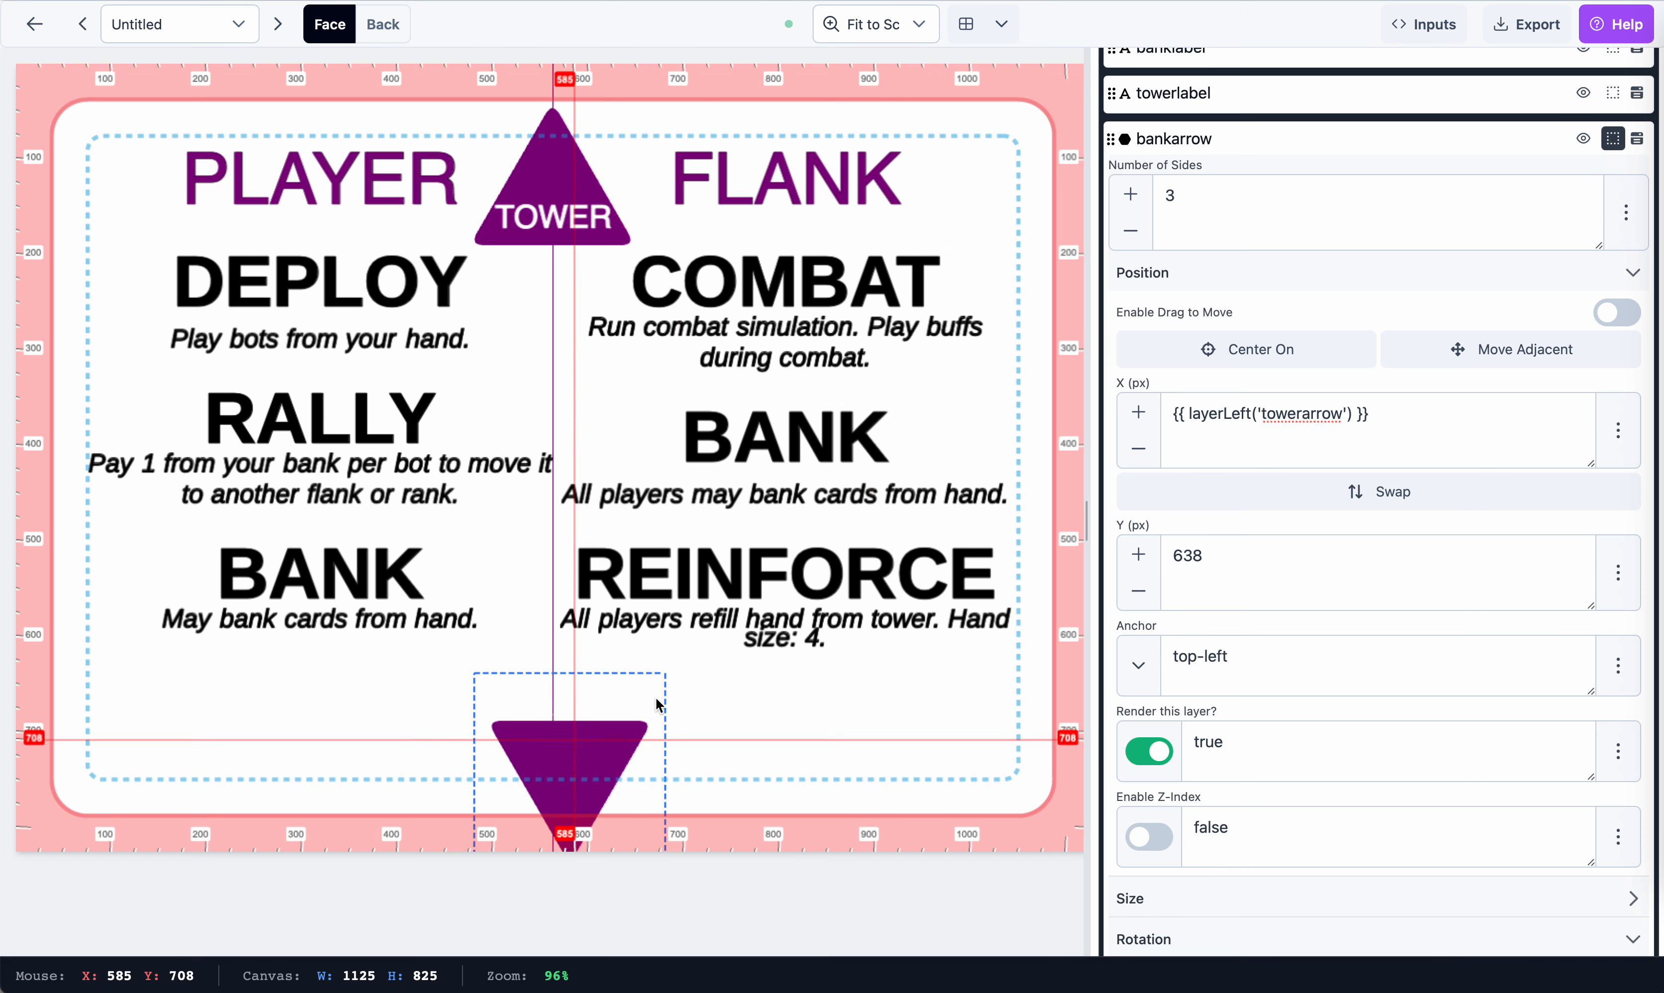
pyautogui.click(1372, 150)
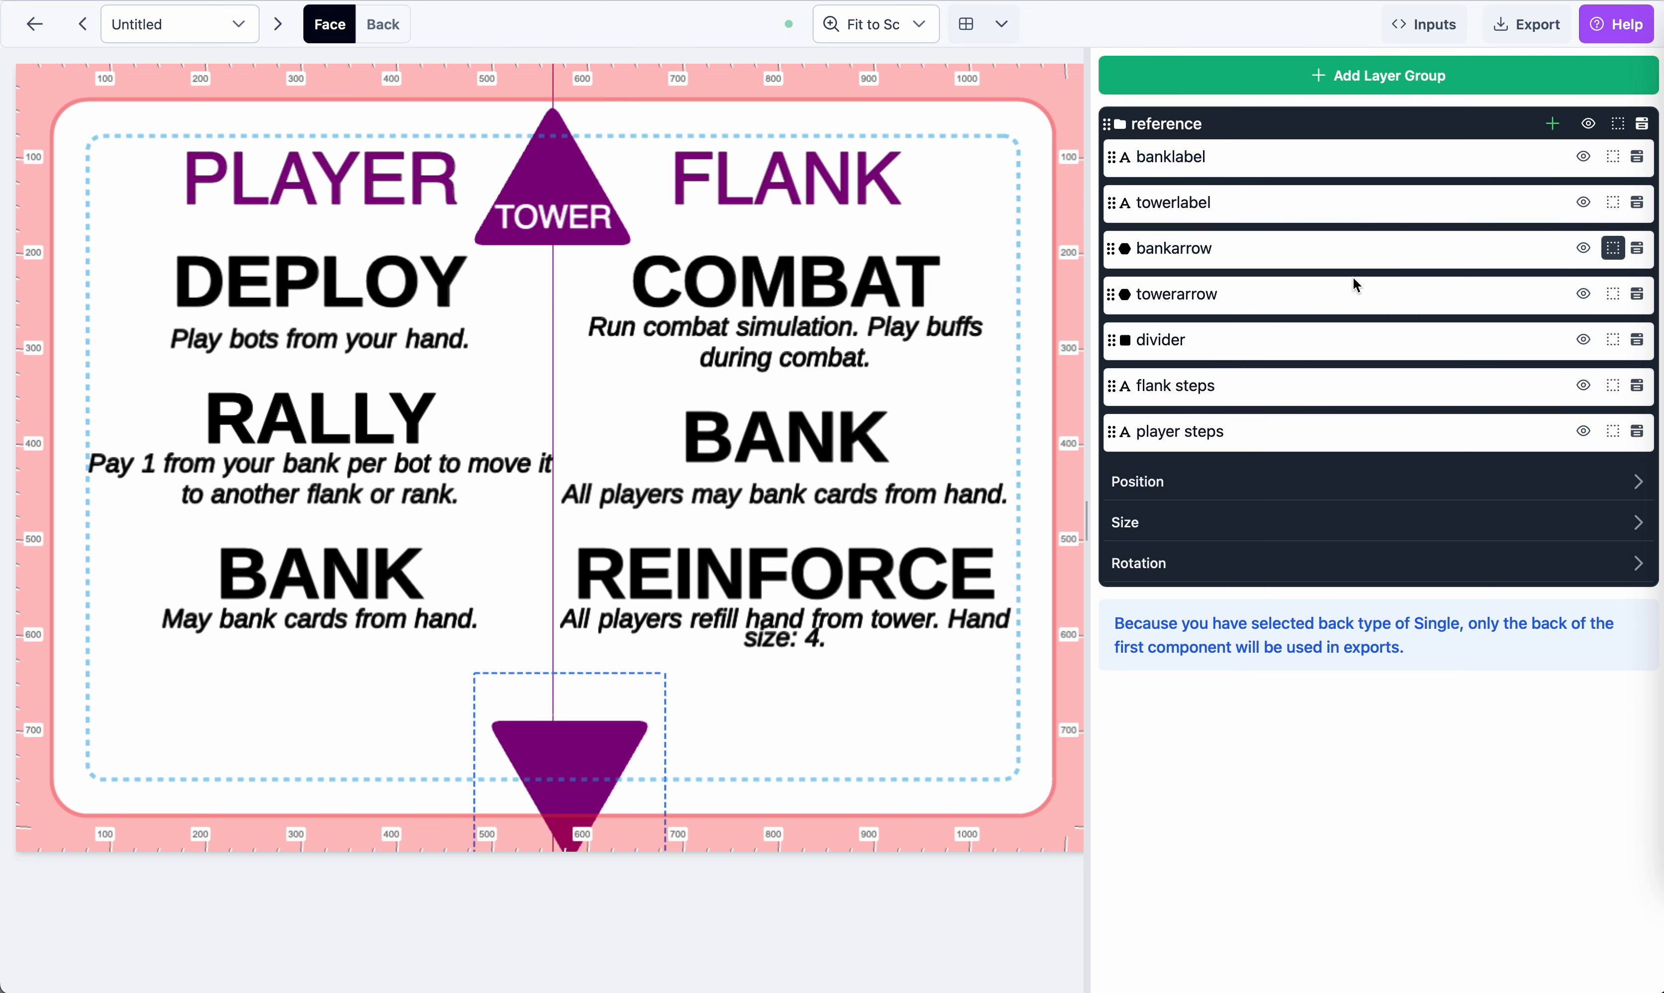
pyautogui.click(1613, 294)
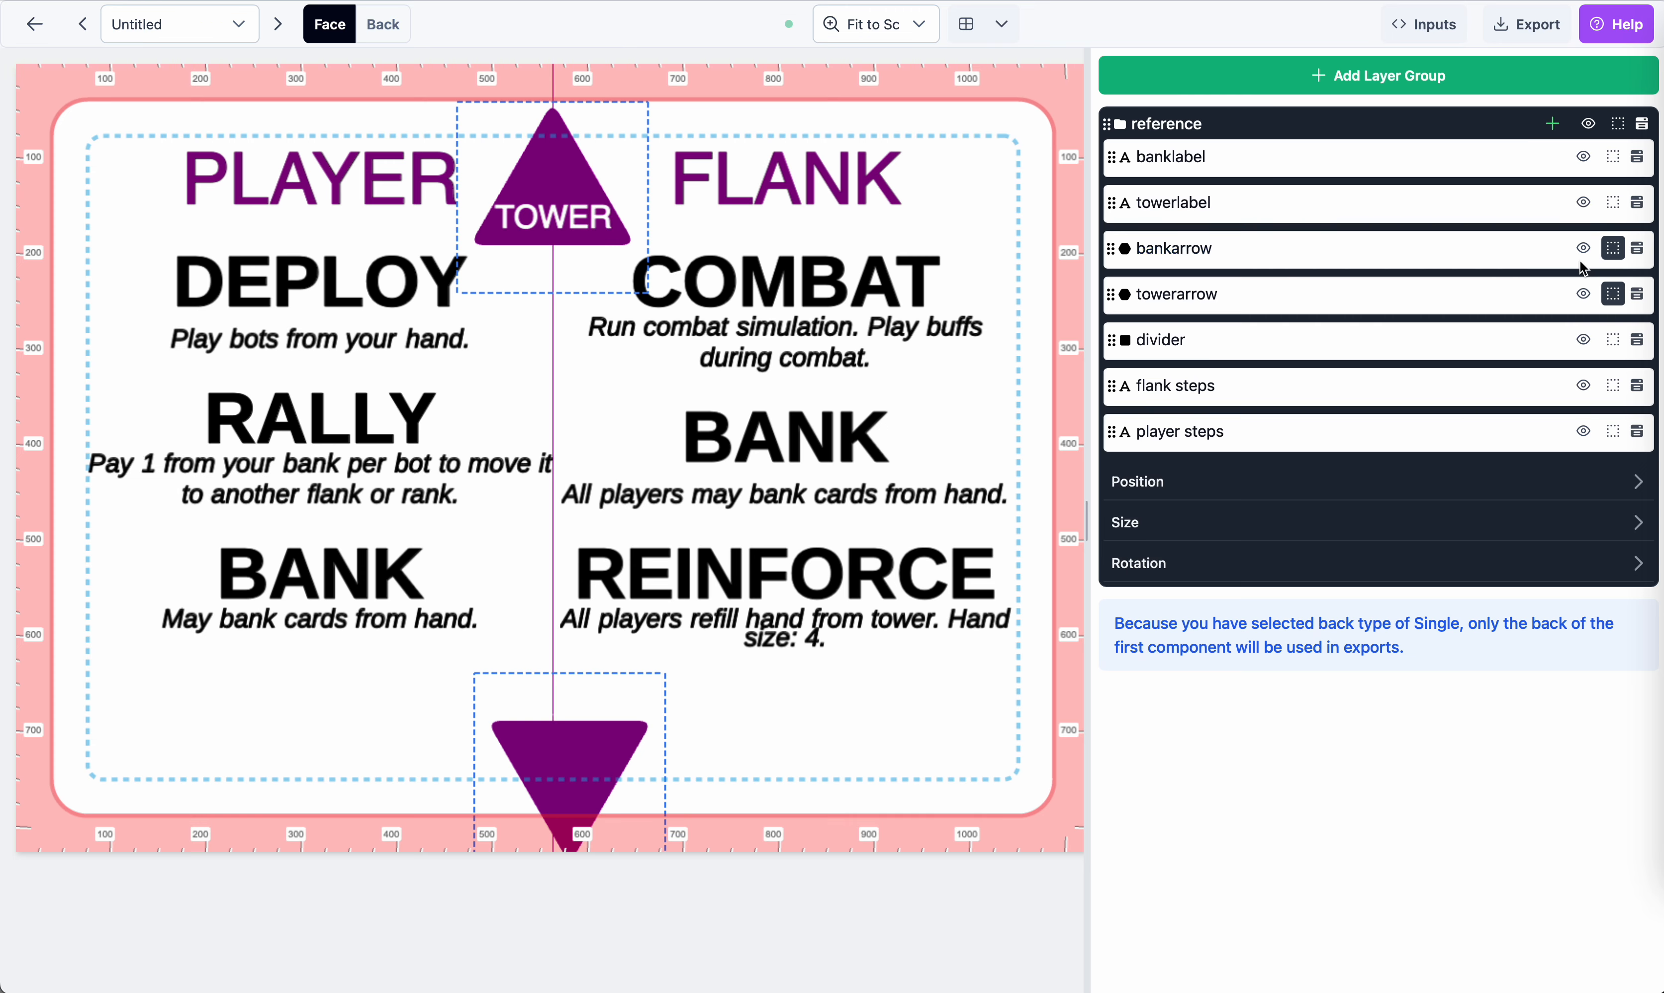
# Enable free moving for bankarrow and align it beneath towerarrow behind the BANK label, at about X 462, Y 589
pyautogui.click(1506, 261)
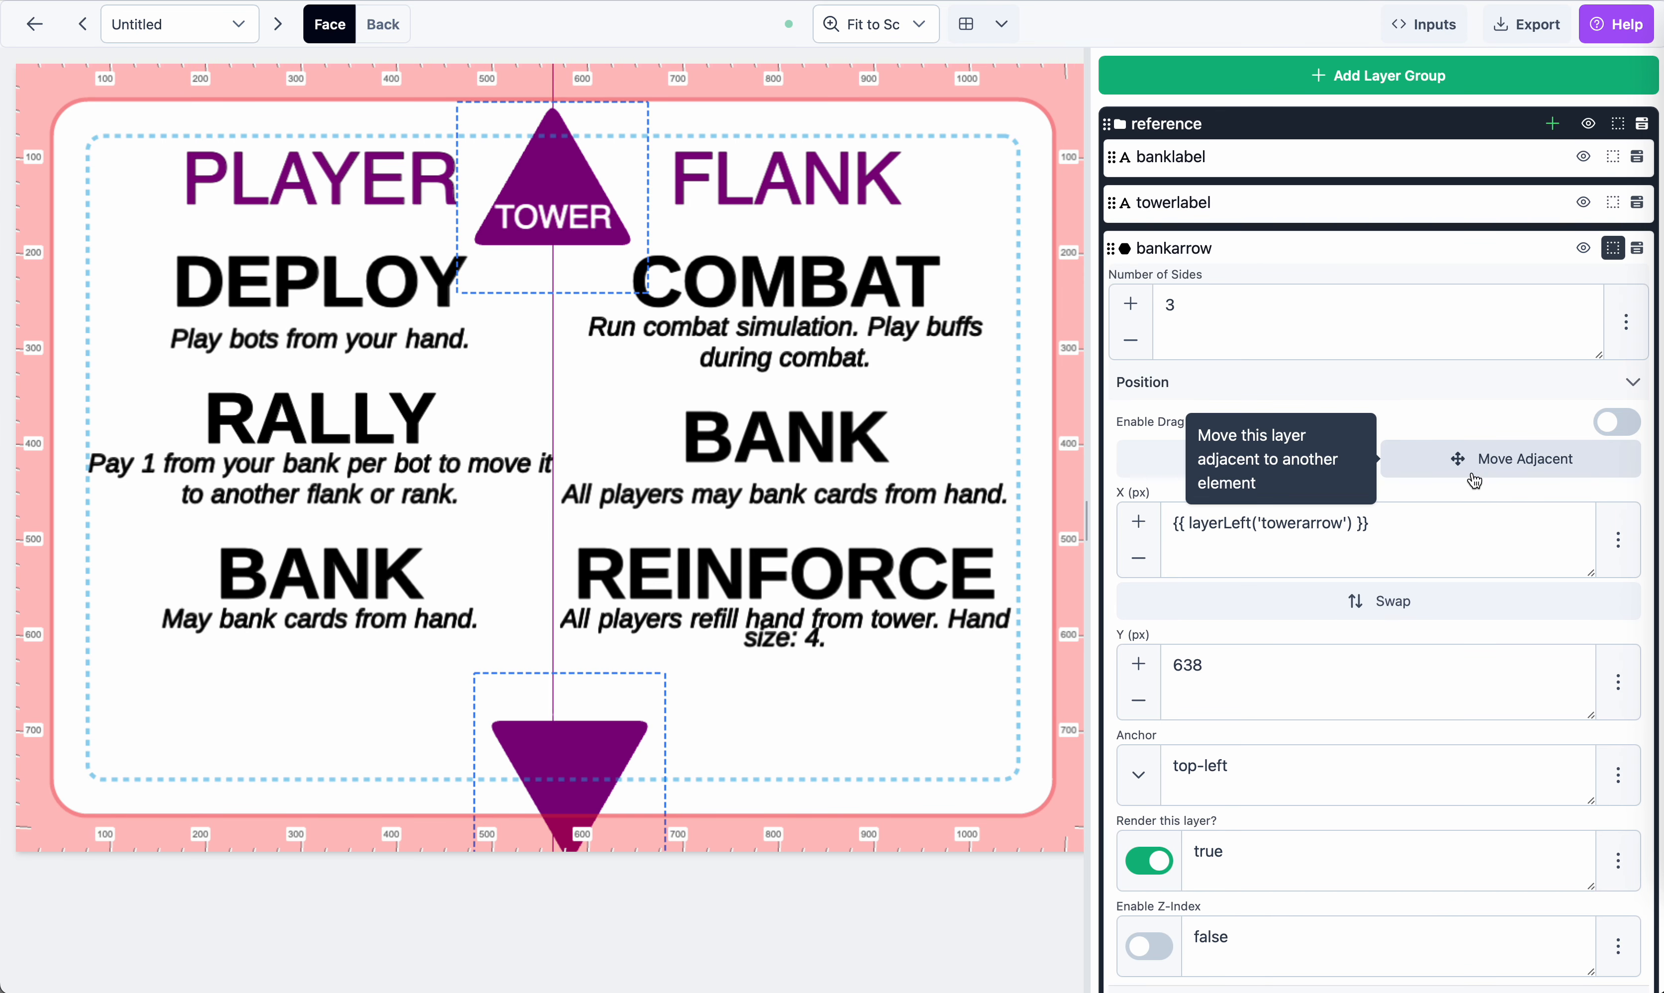
pyautogui.click(1415, 545)
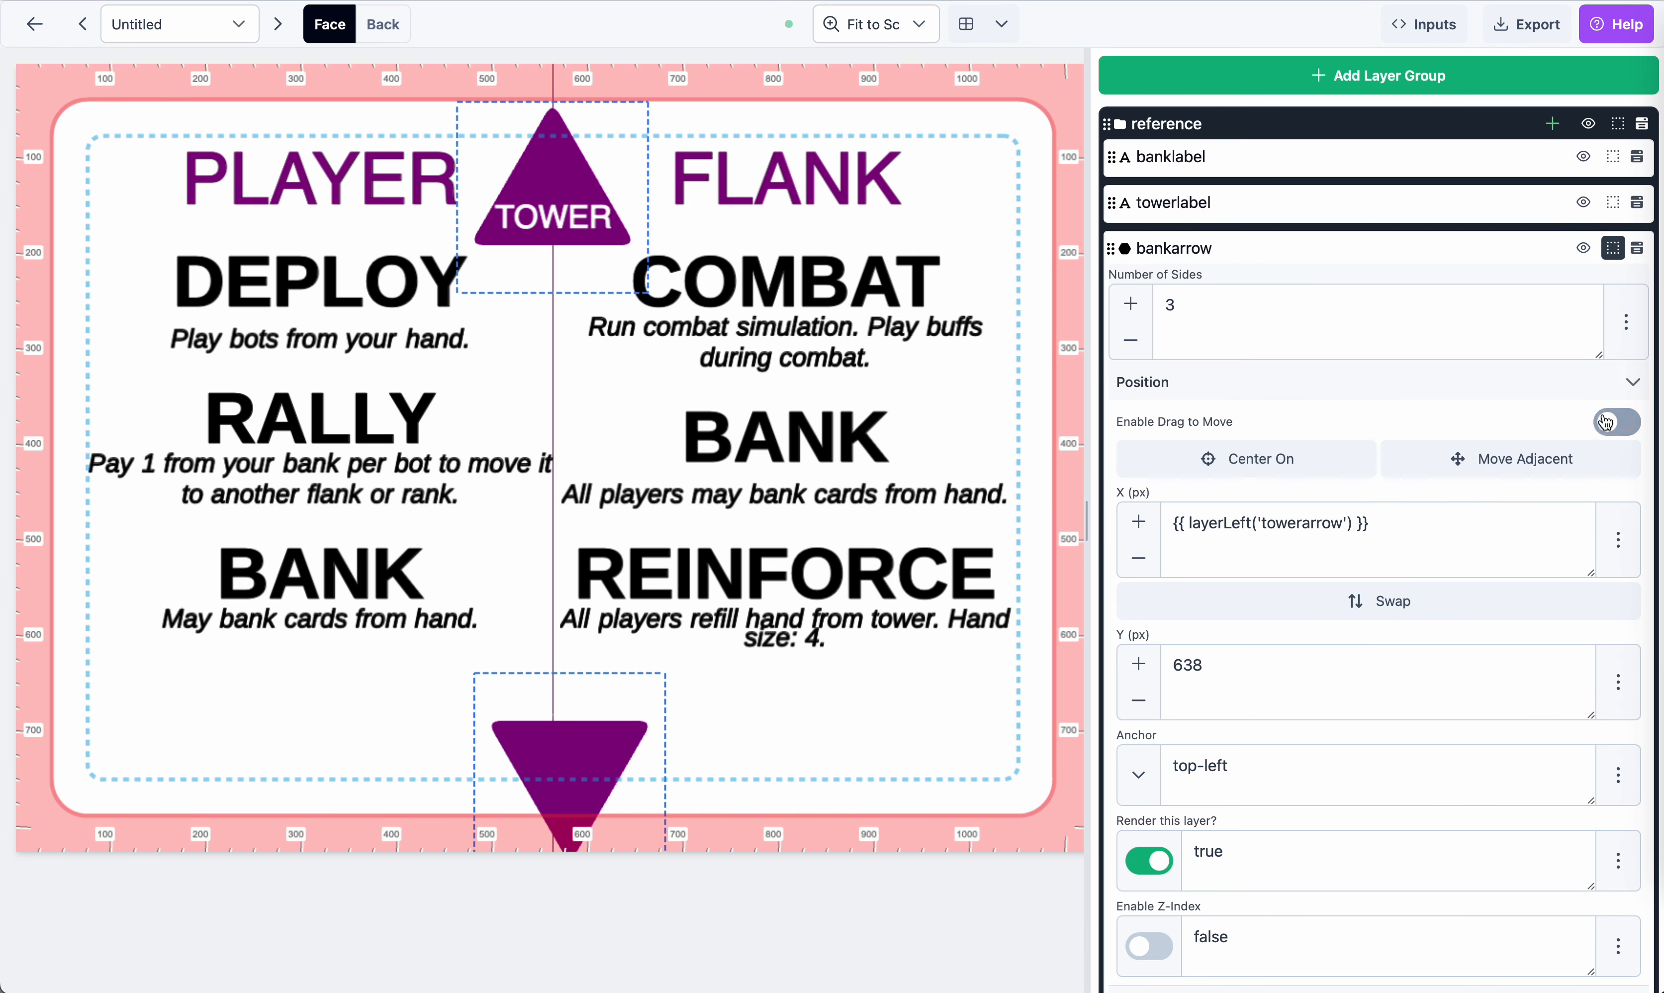
pyautogui.moveTo(583, 745); pyautogui.dragTo(566, 698)
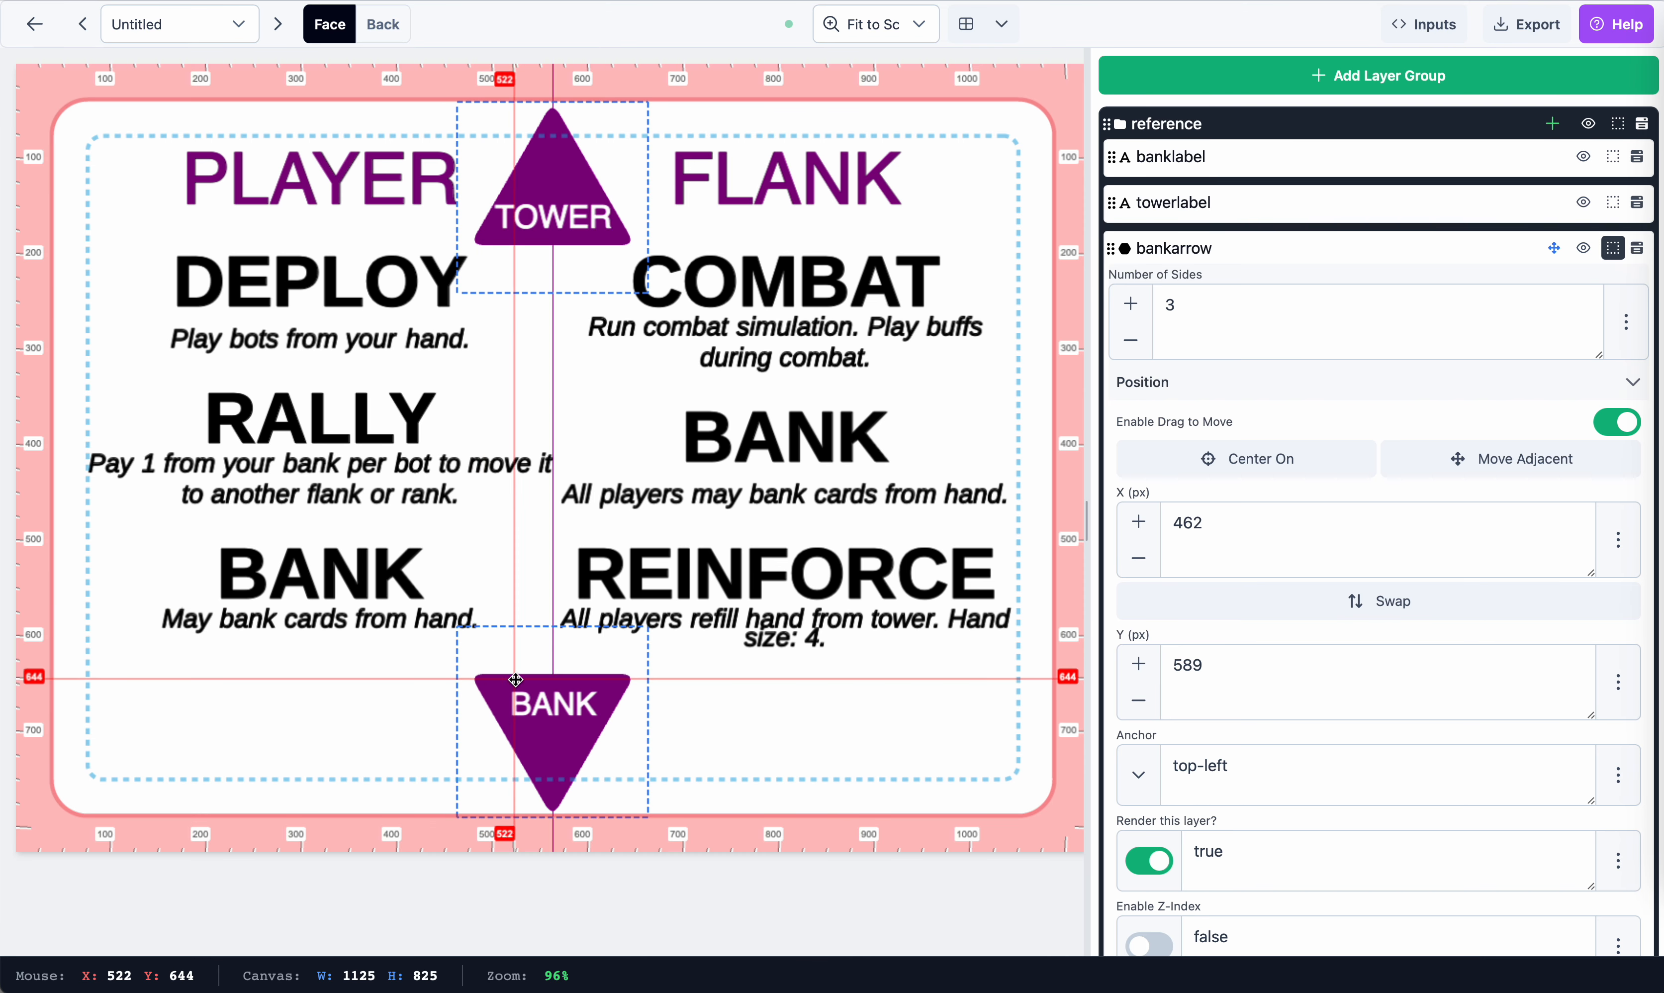
pyautogui.click(1210, 530)
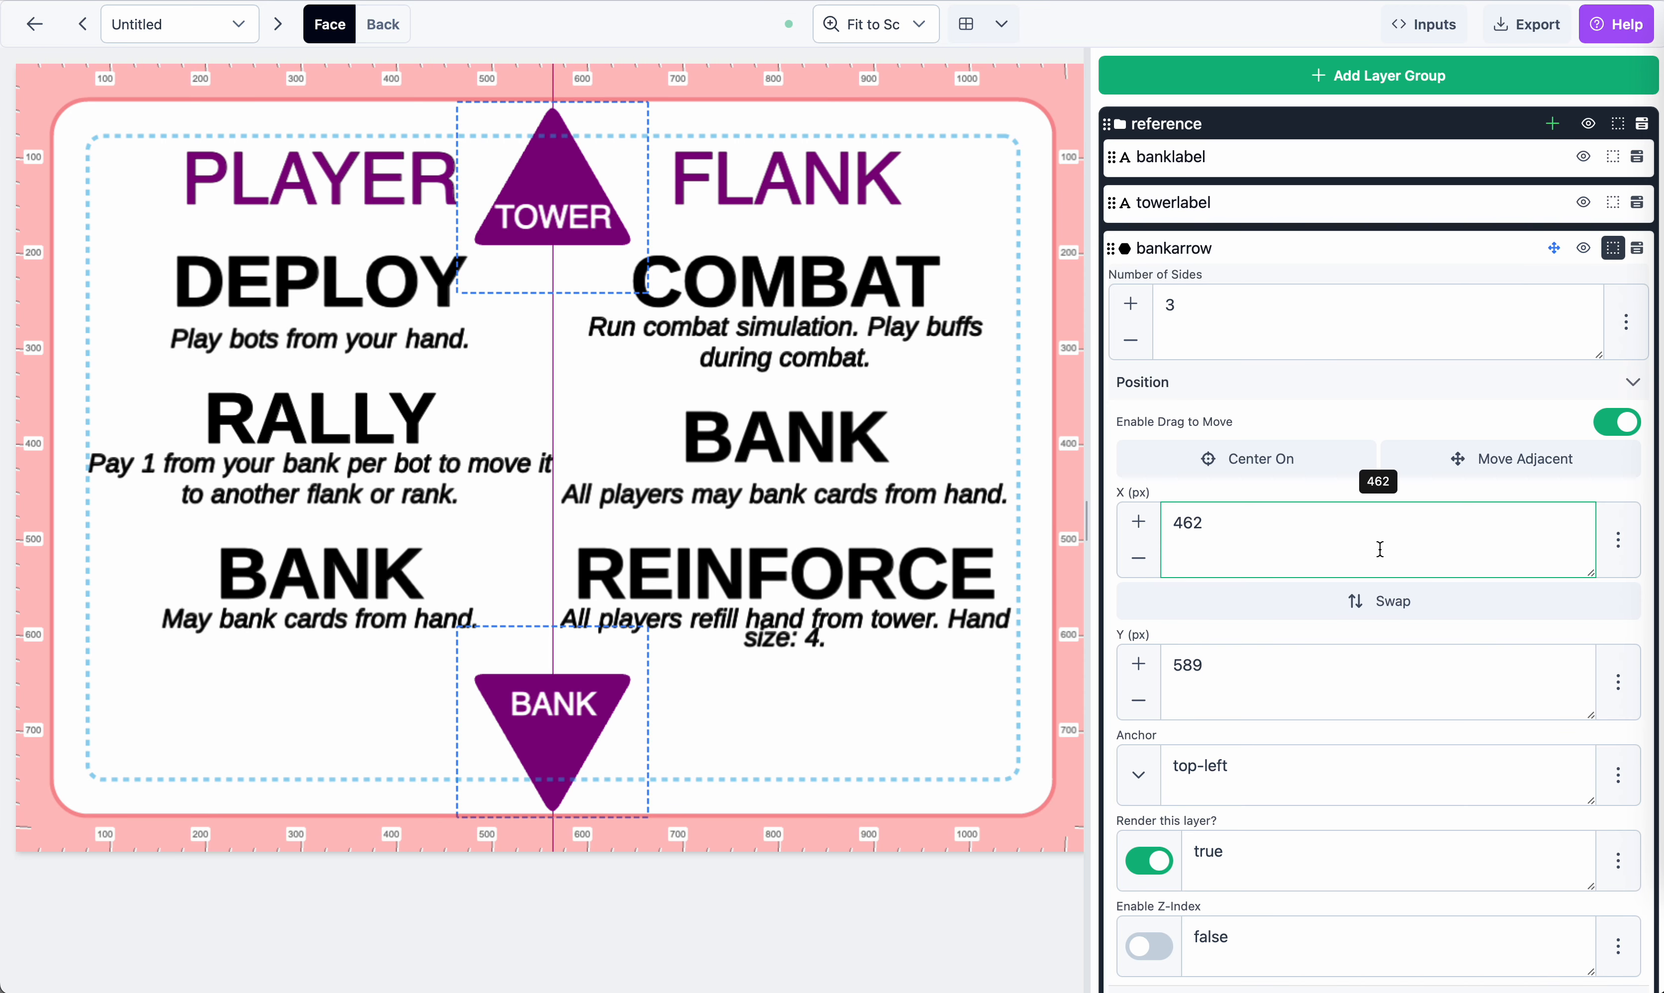
# Hide the bankarrow layer's bounds and collapse its settings
pyautogui.scroll(-2, 1368, 568)
pyautogui.click(1307, 707)
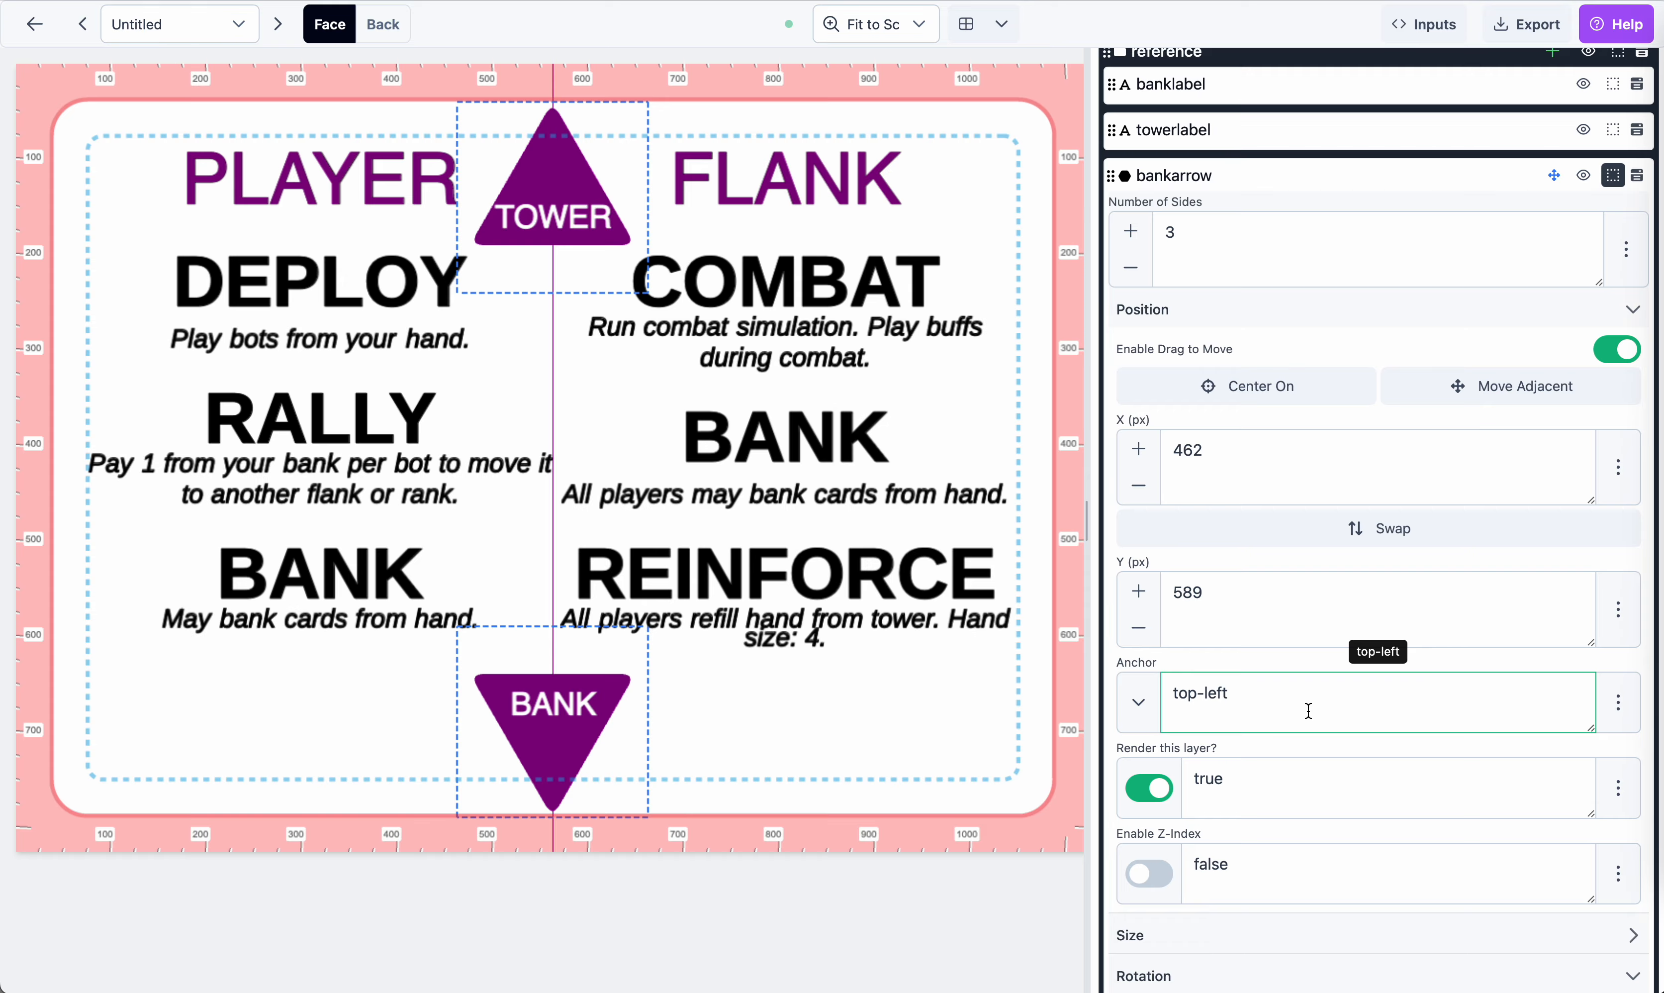
pyautogui.click(1613, 175)
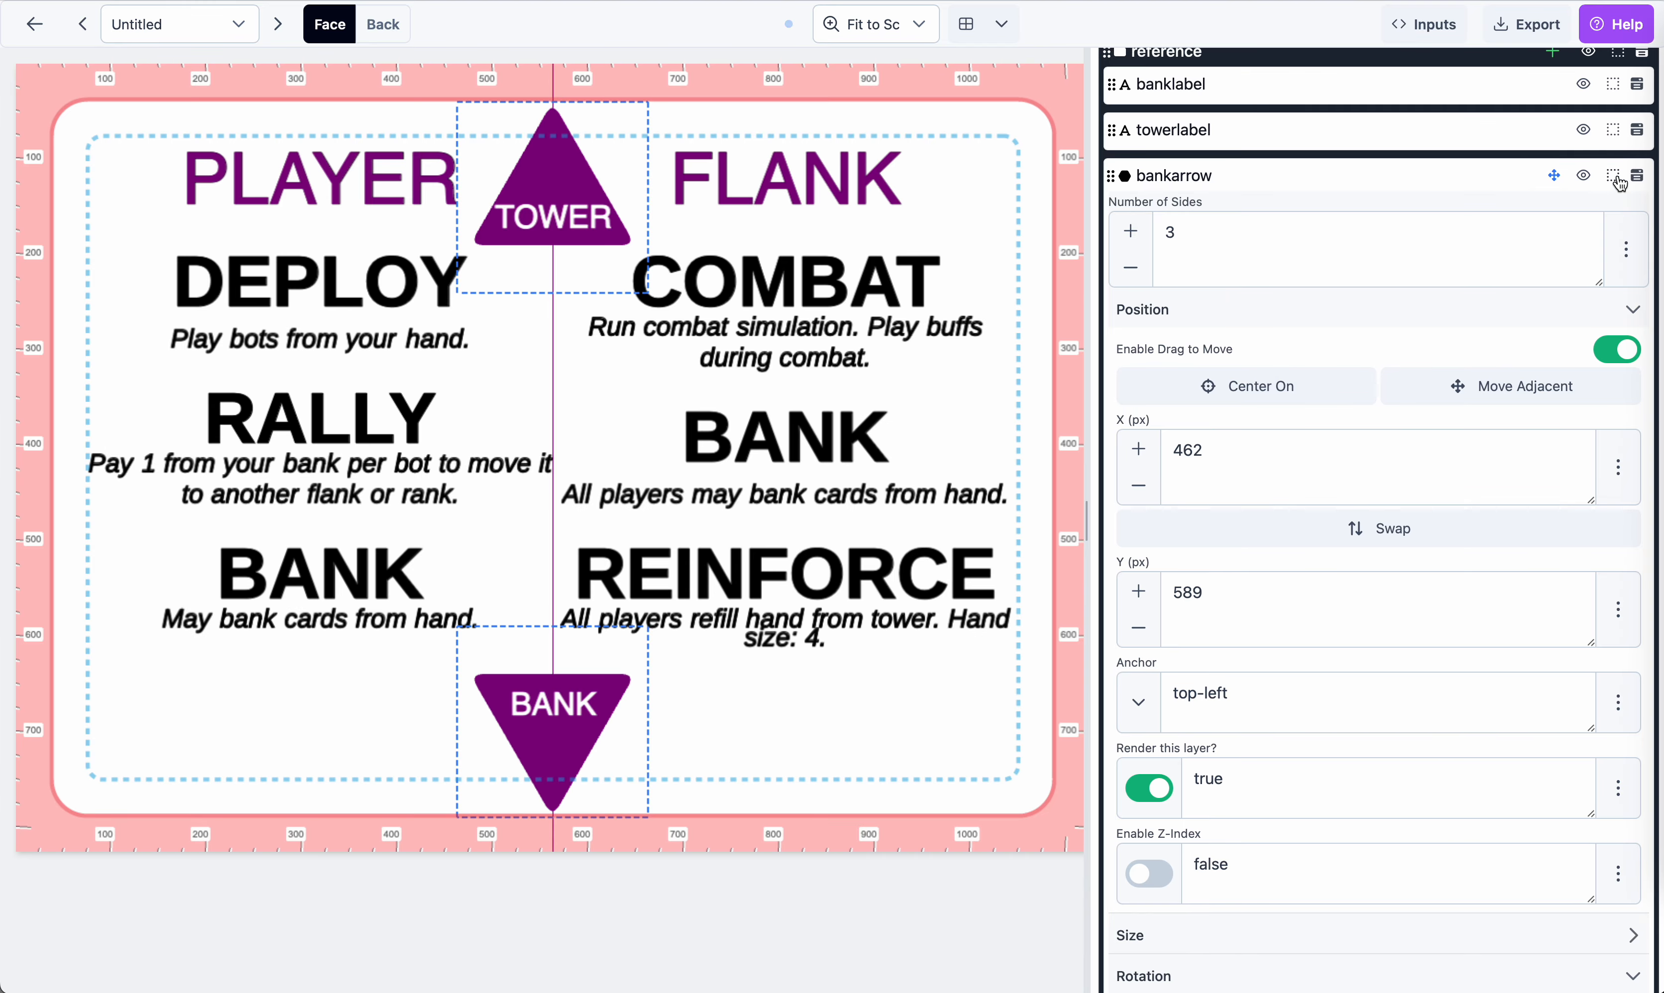
pyautogui.click(1460, 176)
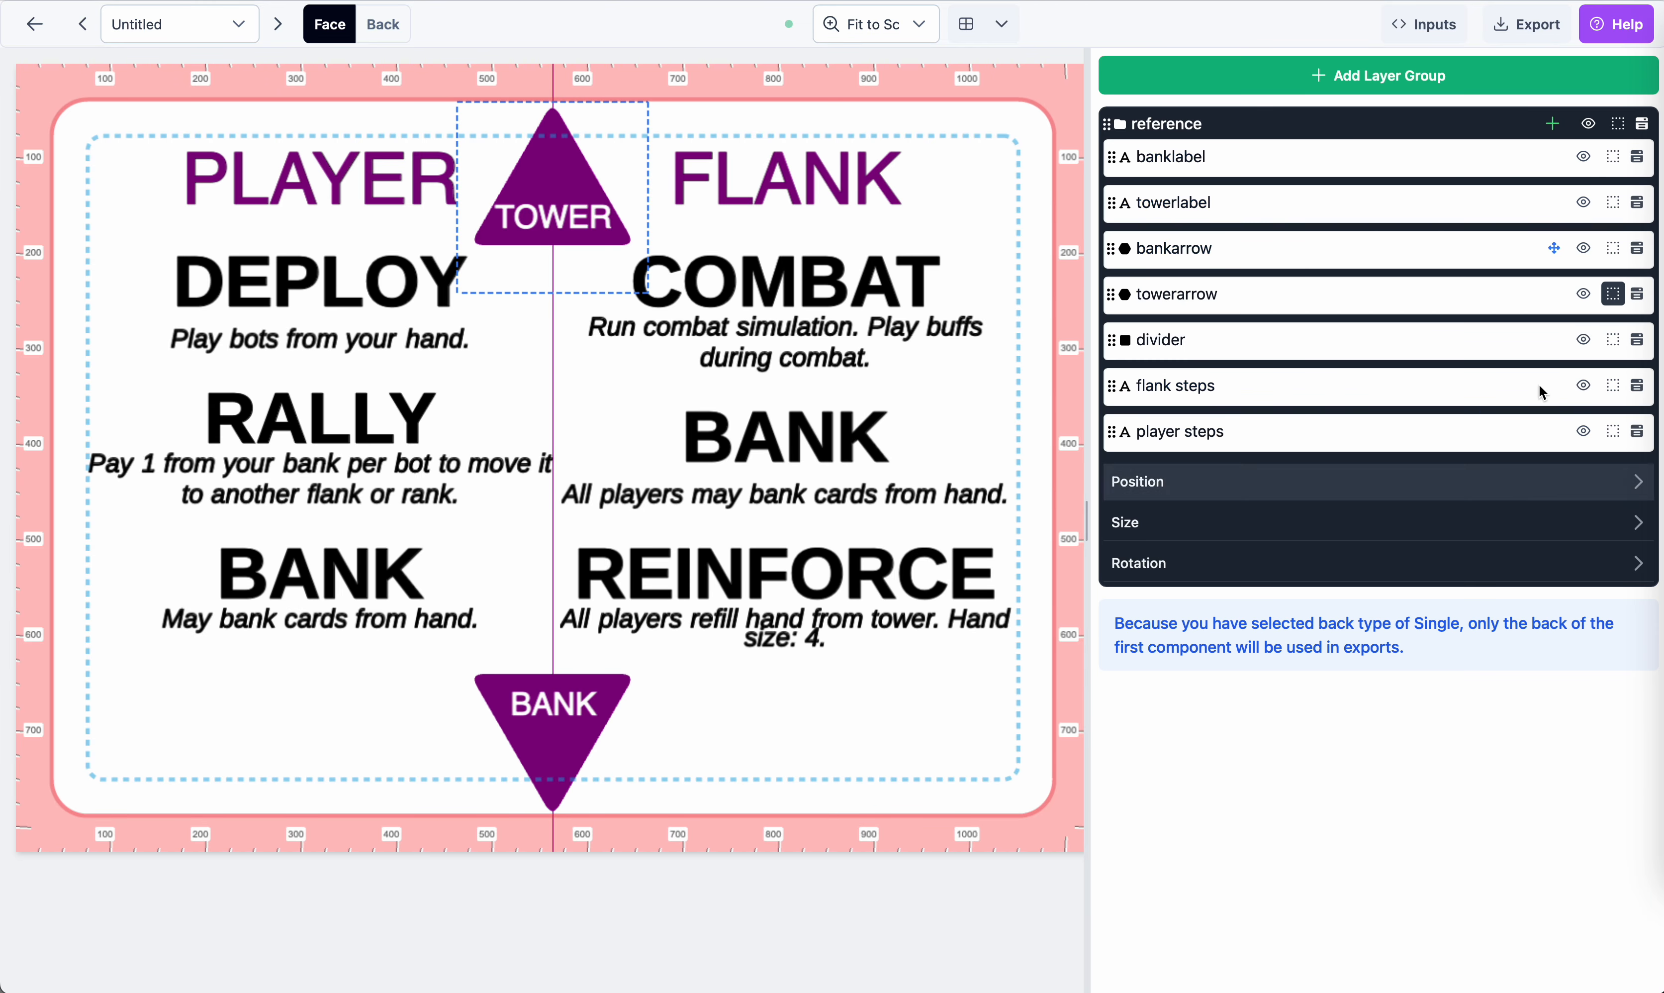